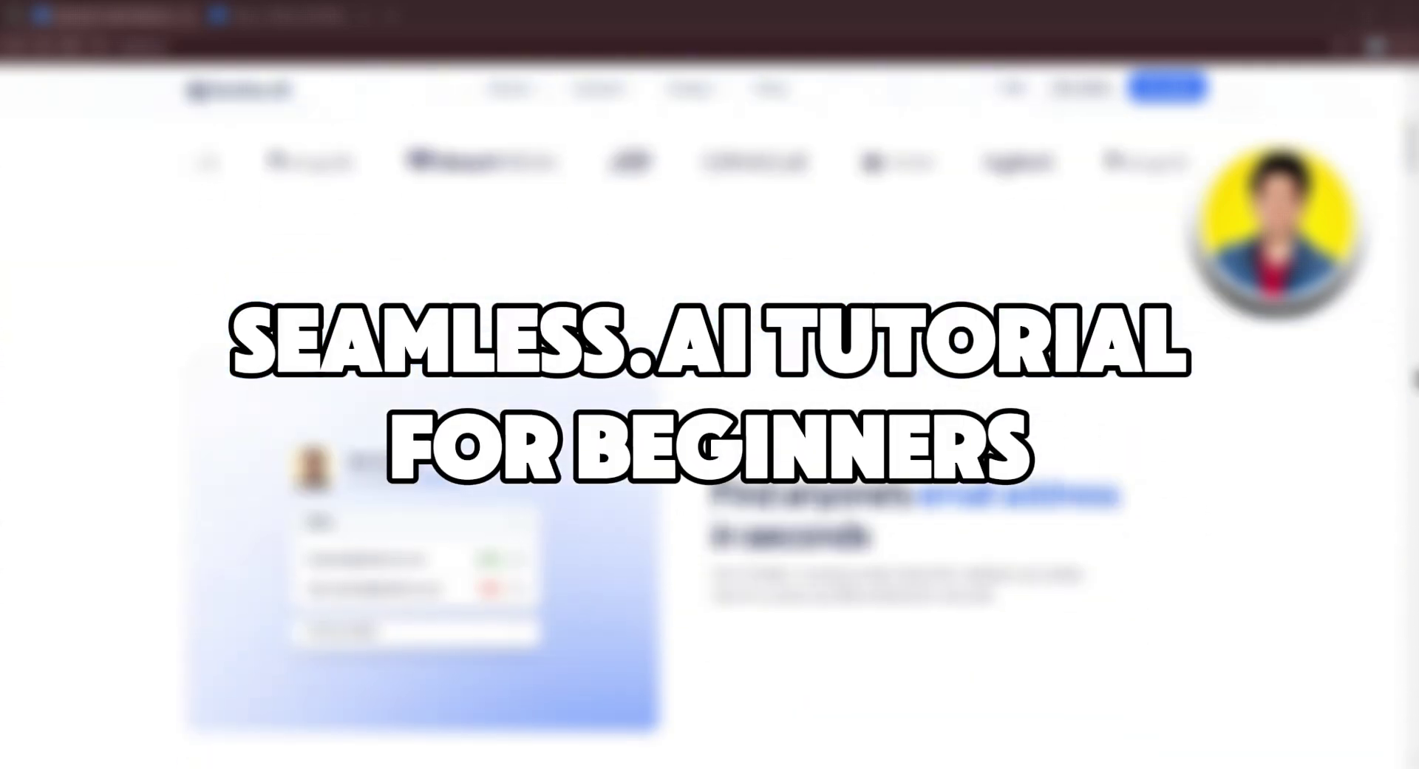
# Scroll down the Seamless.AI page and back up to the top
pyautogui.scroll(-6, 1418, 379)
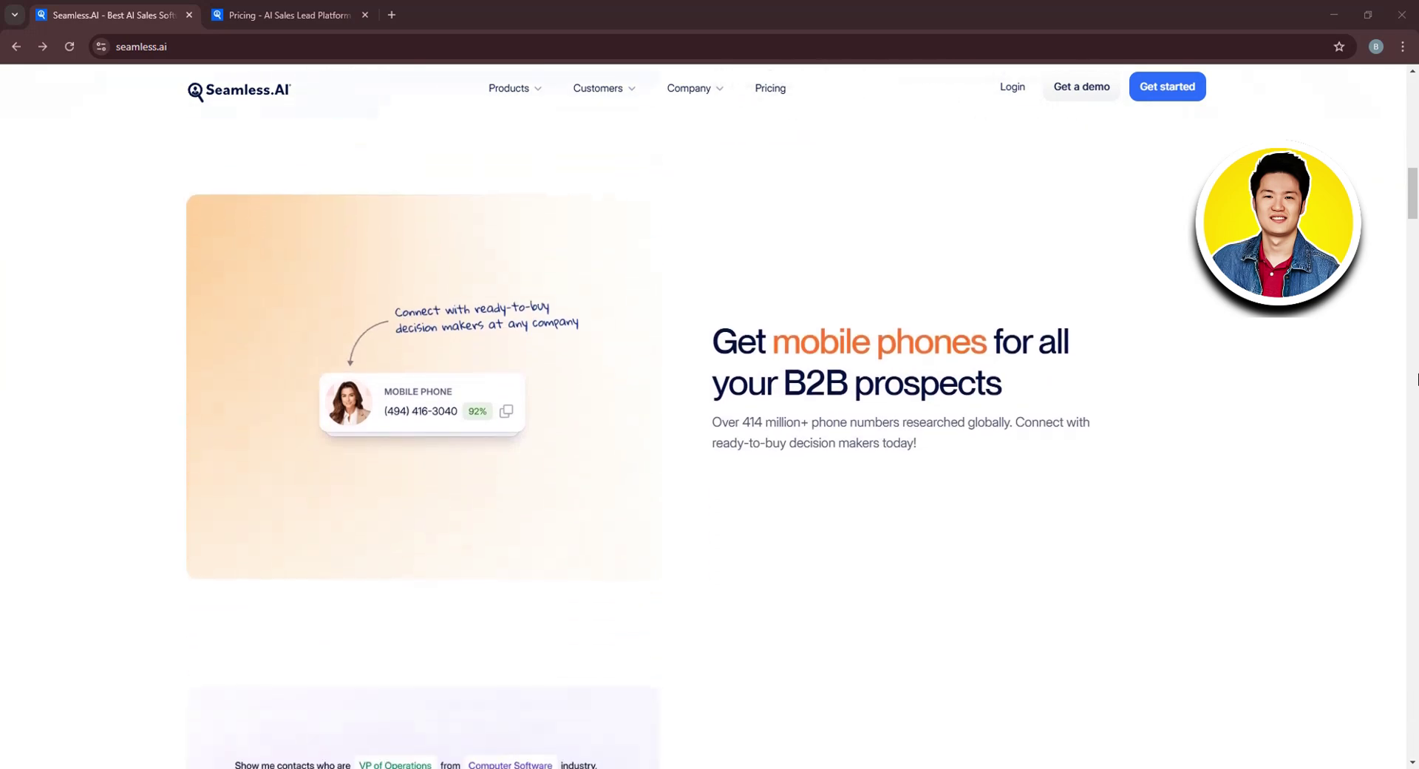
pyautogui.scroll(-12, 1418, 378)
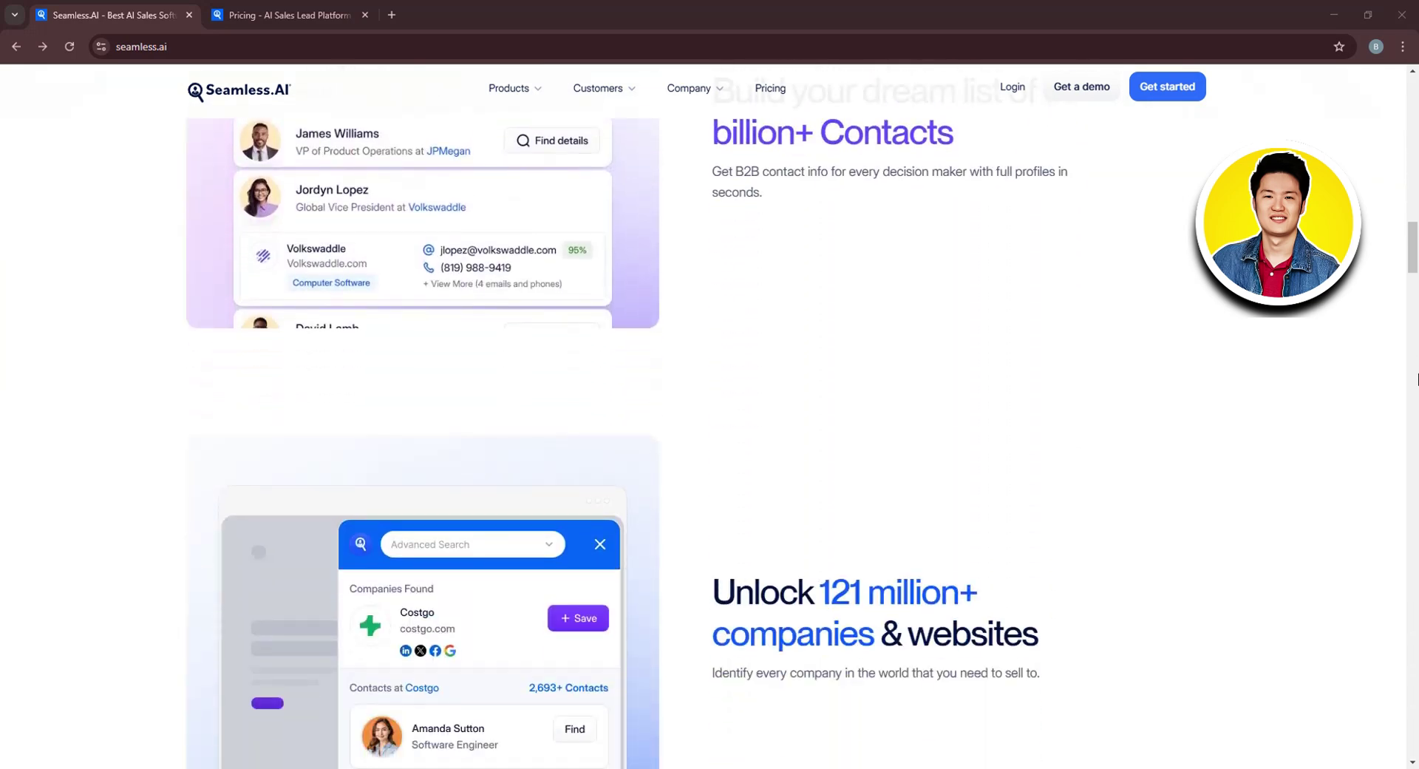
pyautogui.scroll(-10, 1418, 378)
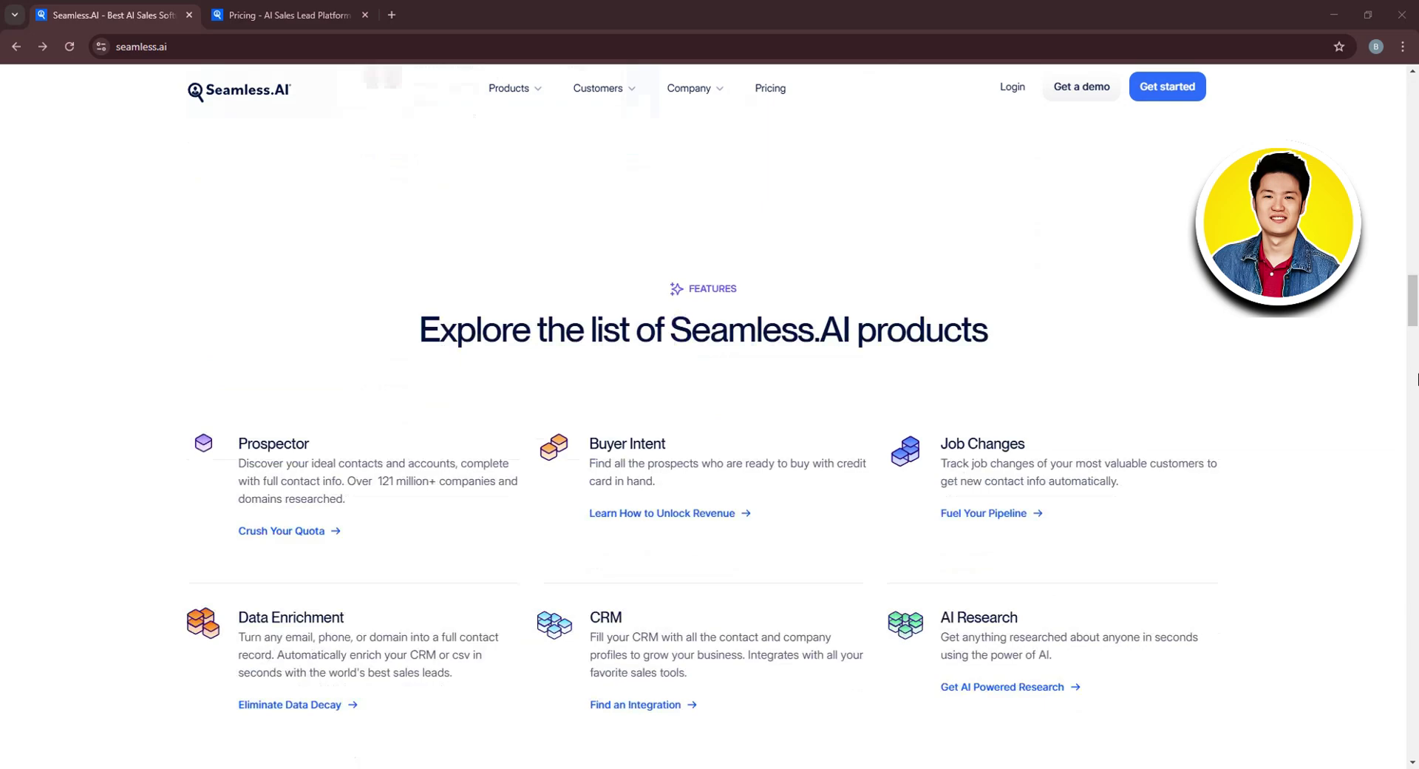
pyautogui.scroll(-8, 1418, 378)
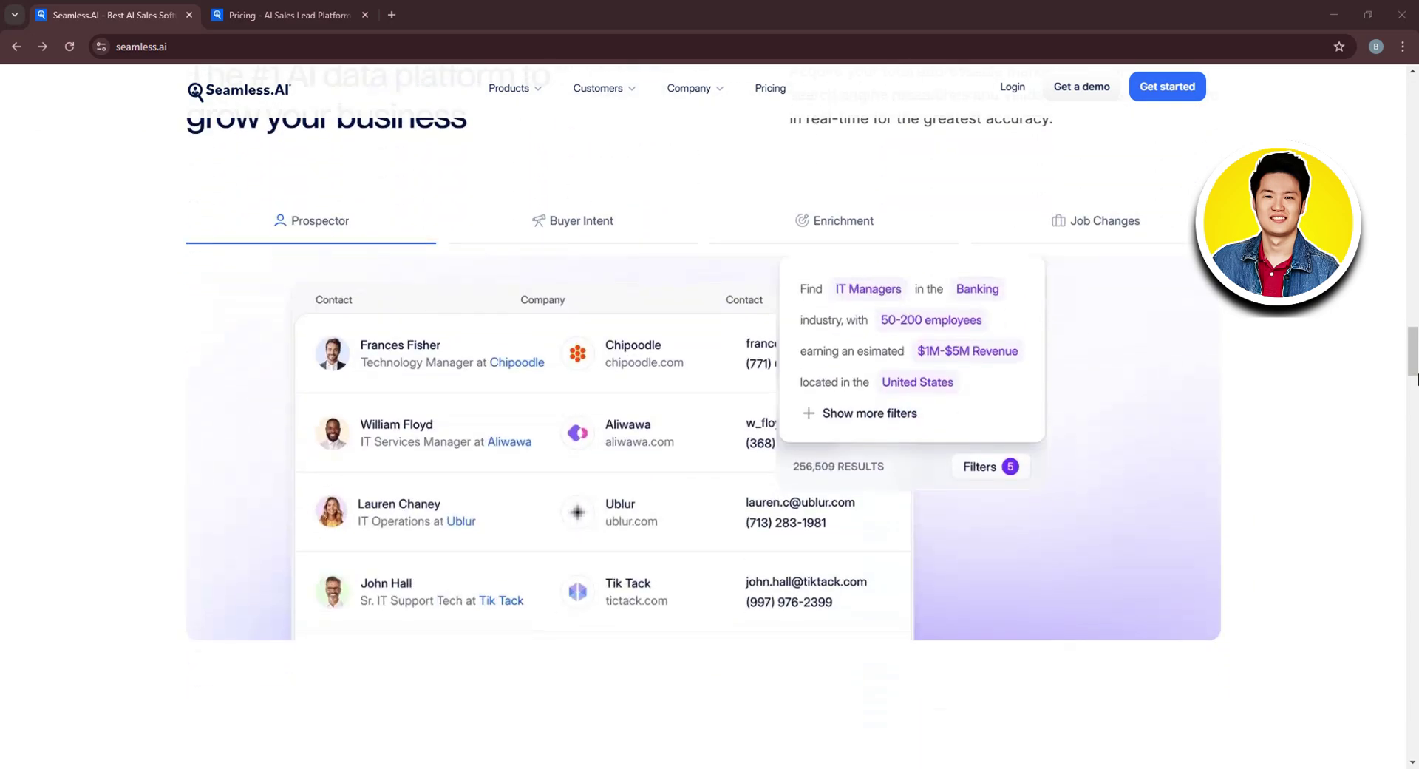
pyautogui.scroll(6, 1418, 379)
pyautogui.scroll(15, 1418, 378)
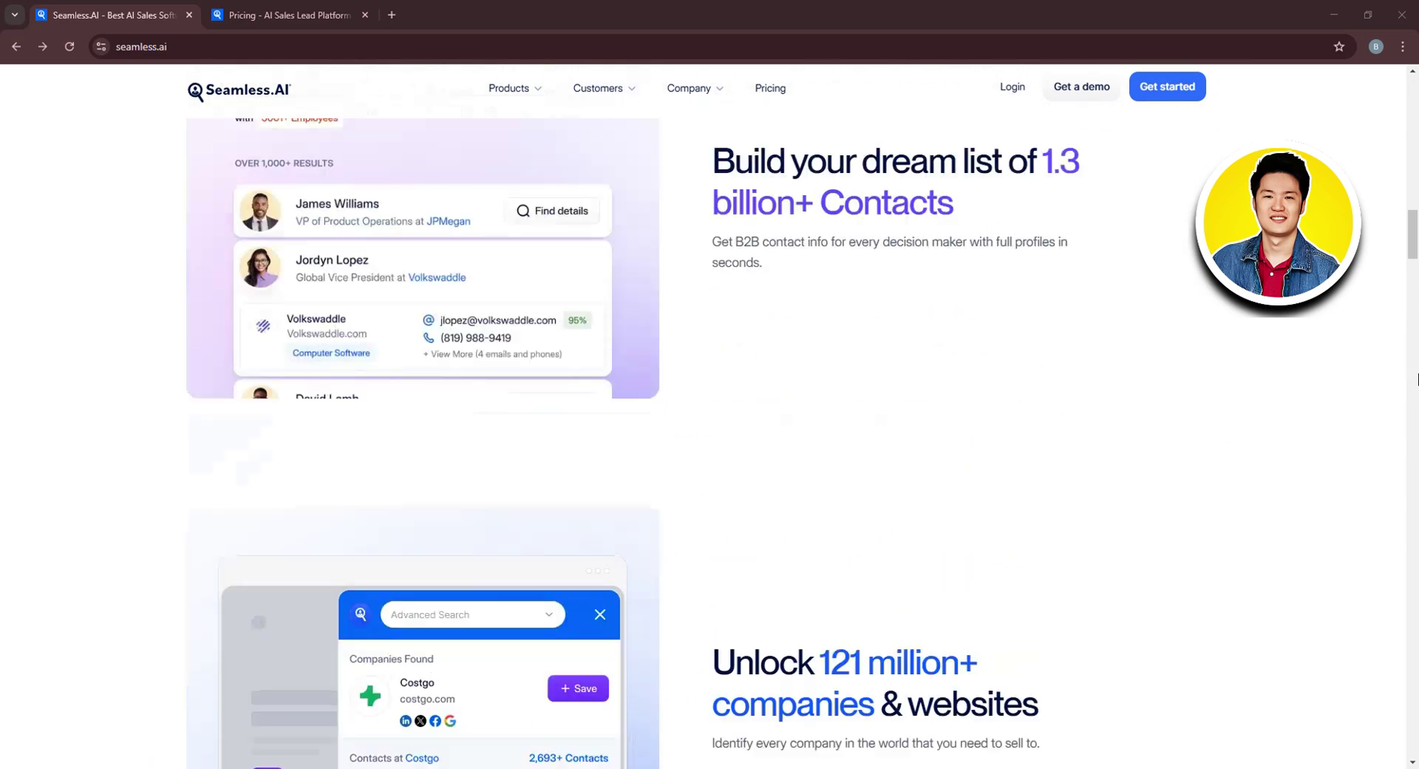
pyautogui.scroll(12, 1418, 379)
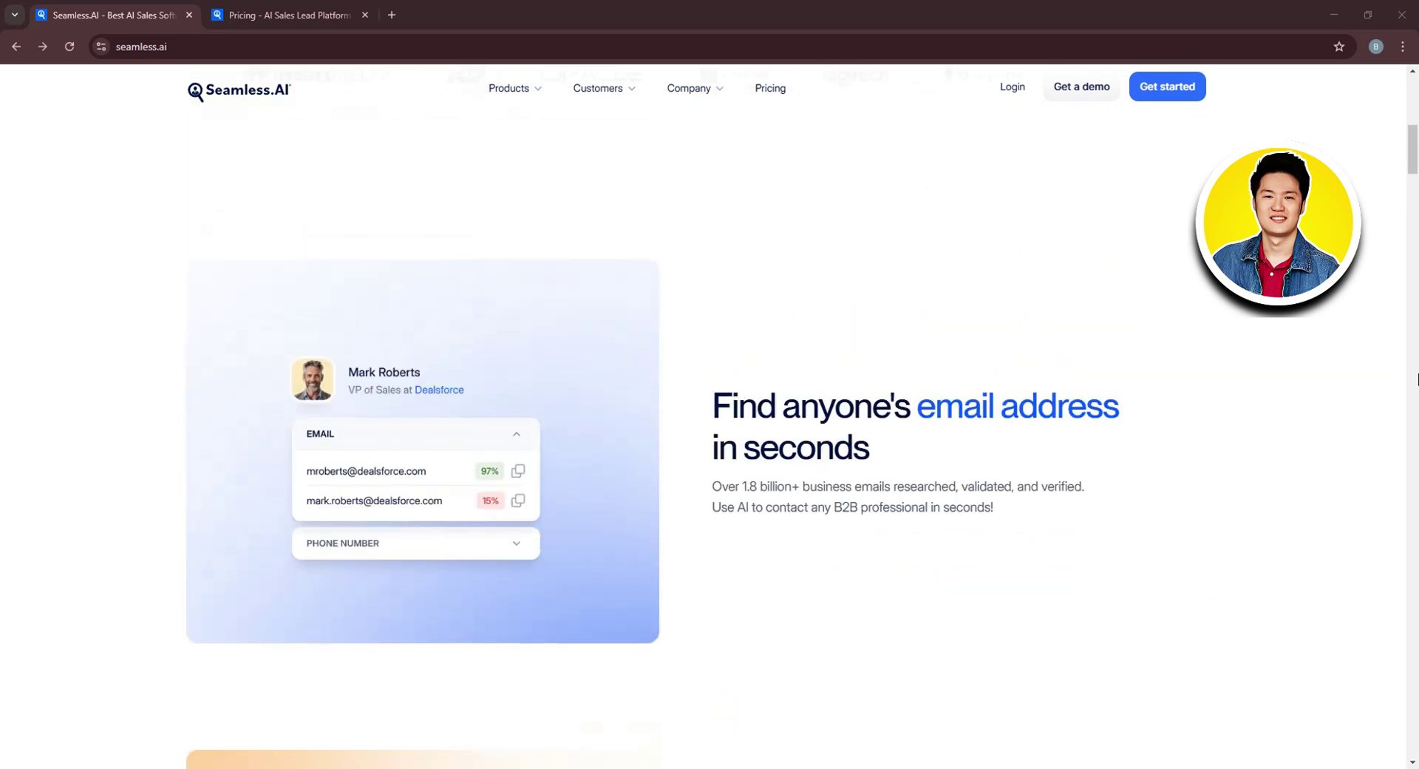
pyautogui.scroll(5, 1418, 379)
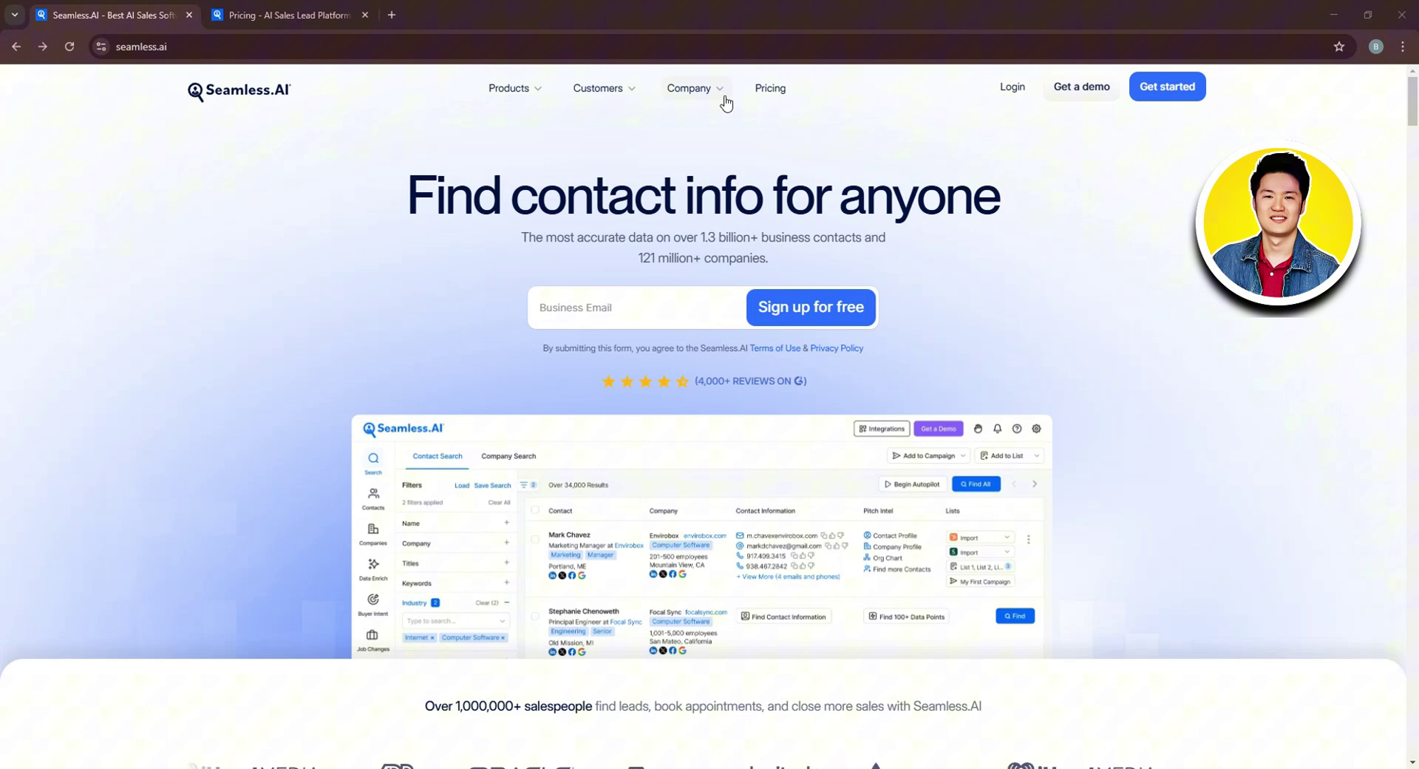
# Switch to Pricing, dismiss the Join For Free popup, and review the Free, Pro and Enterprise plans
pyautogui.click(253, 6)
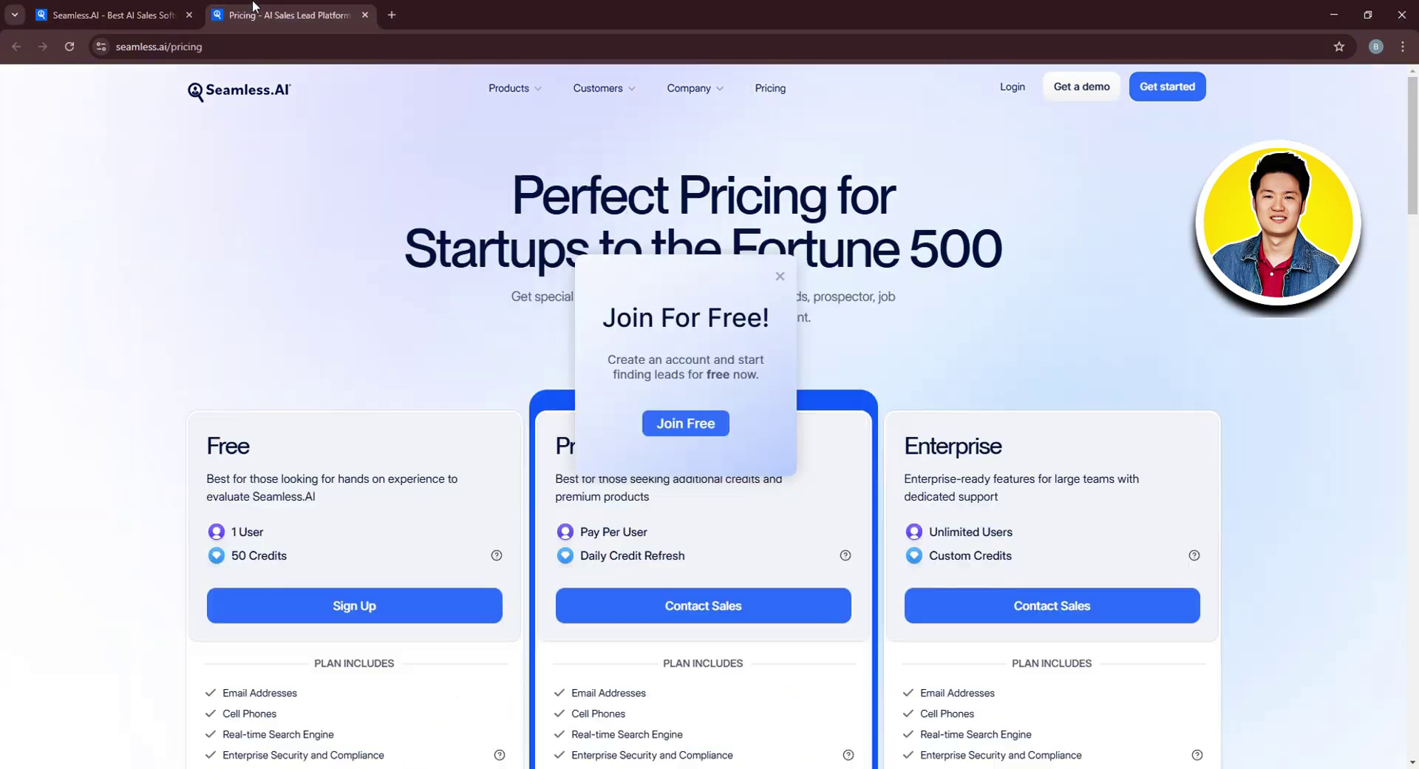
pyautogui.click(780, 275)
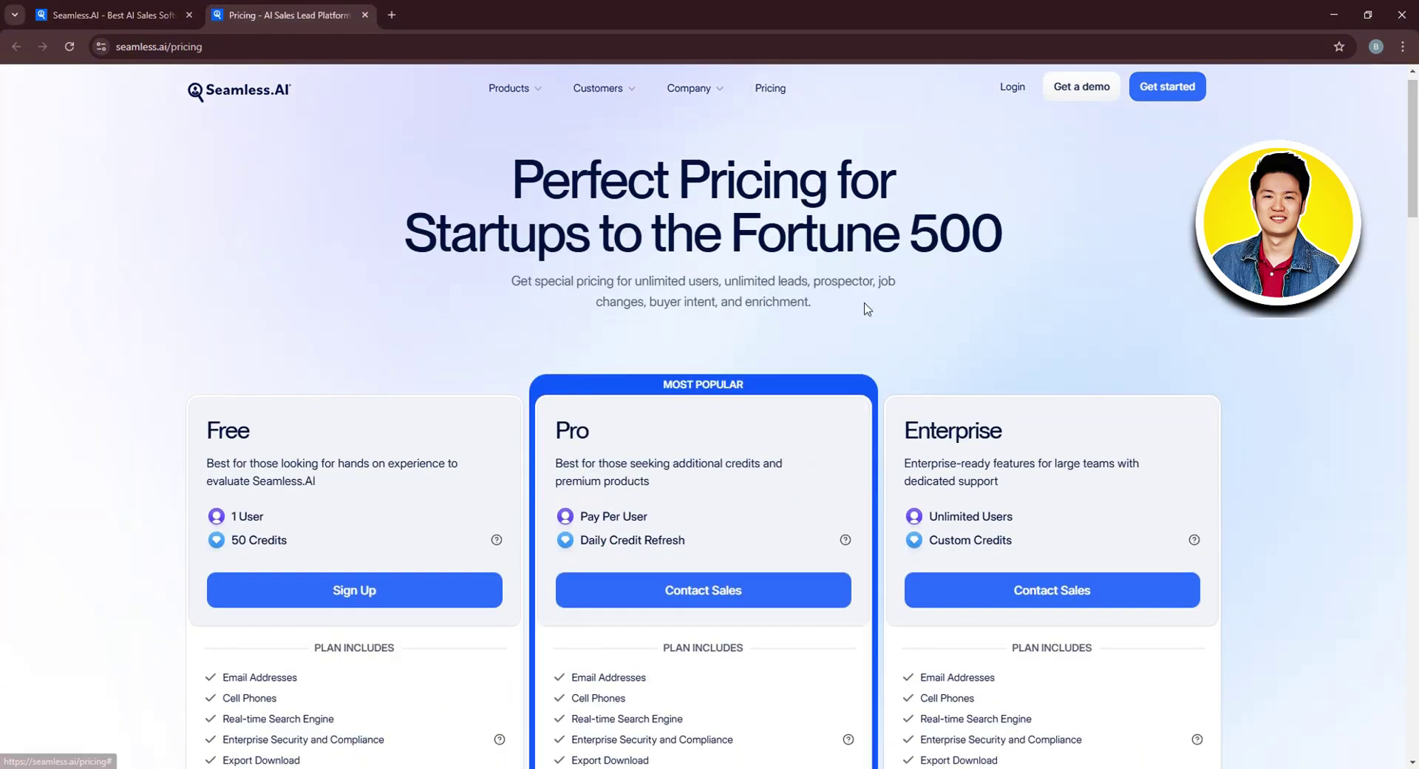
pyautogui.scroll(-3, 869, 308)
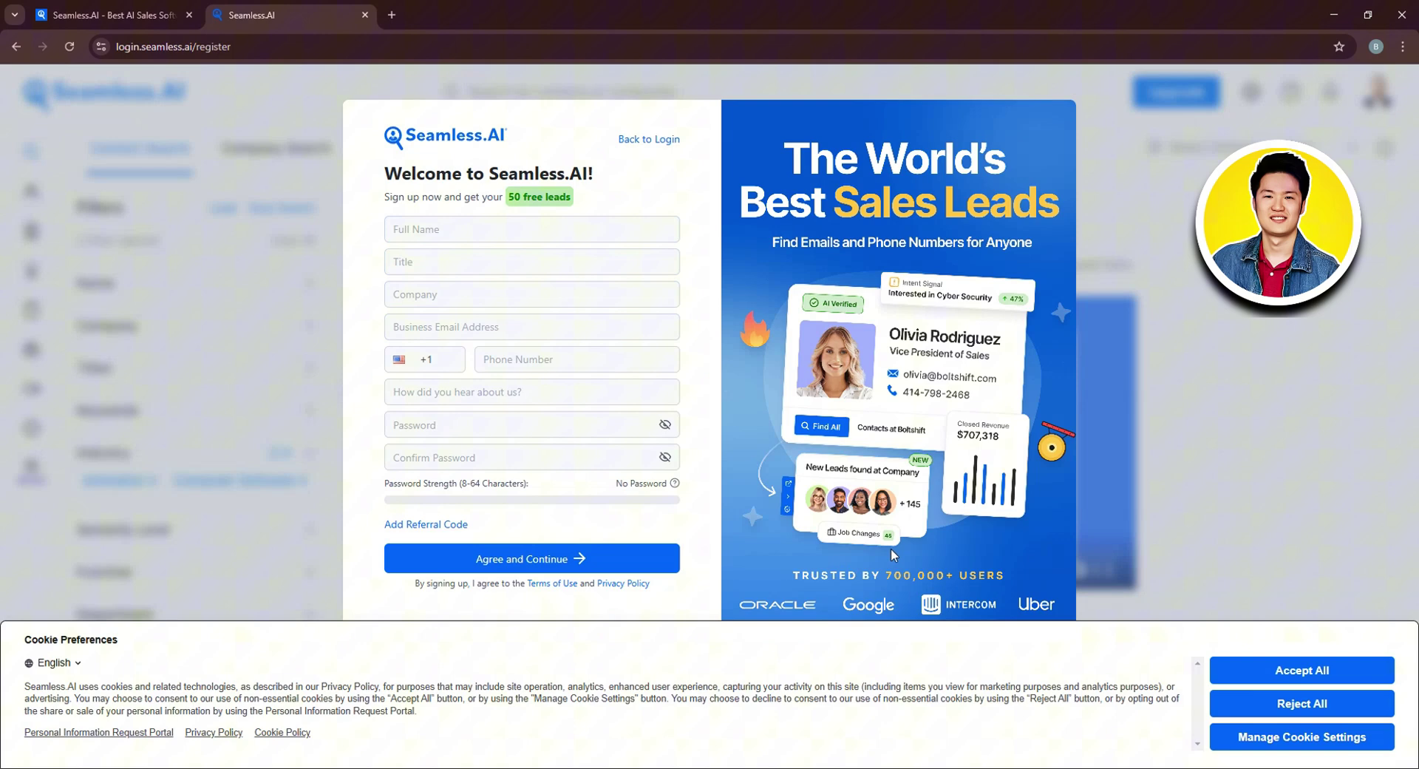
# Reject non-essential cookies and return from login to the sign-up options
pyautogui.click(1286, 706)
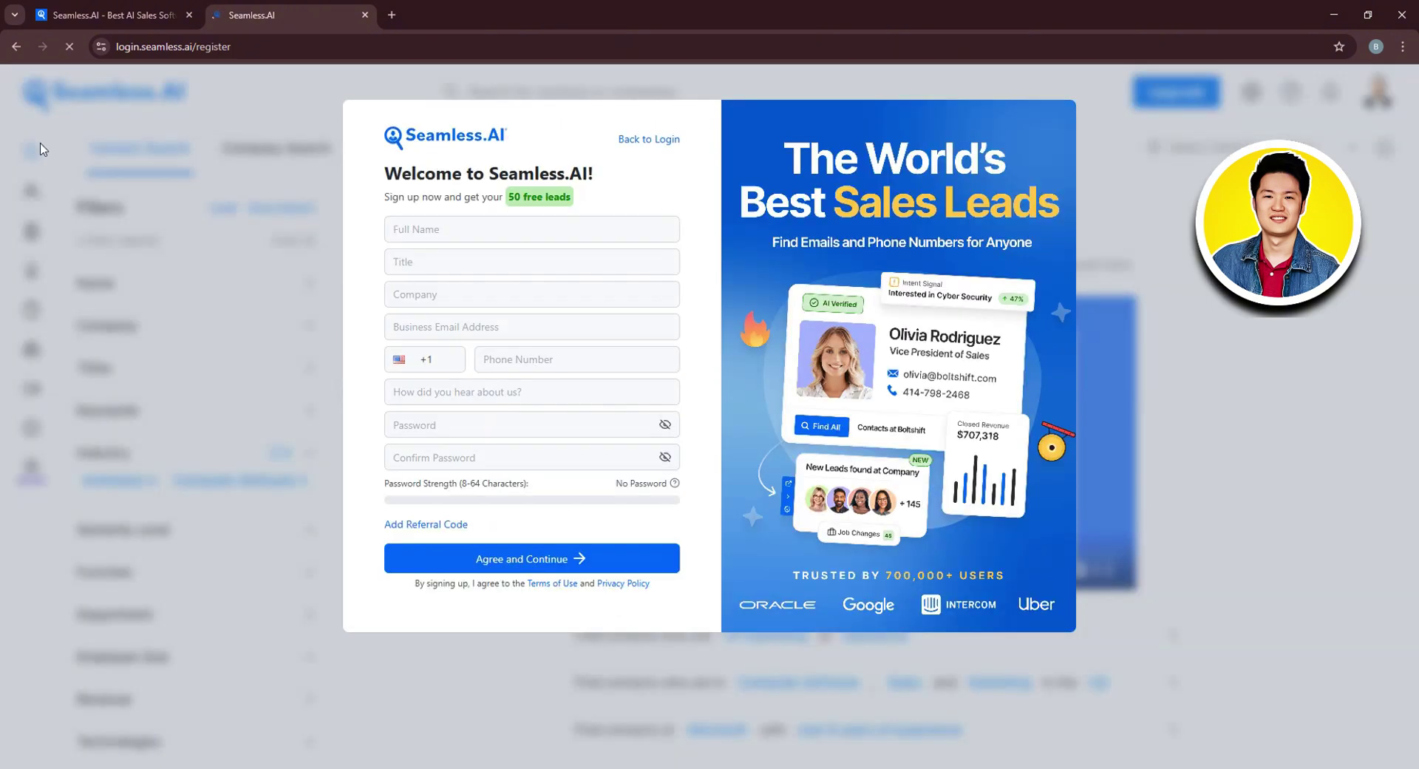
pyautogui.click(643, 141)
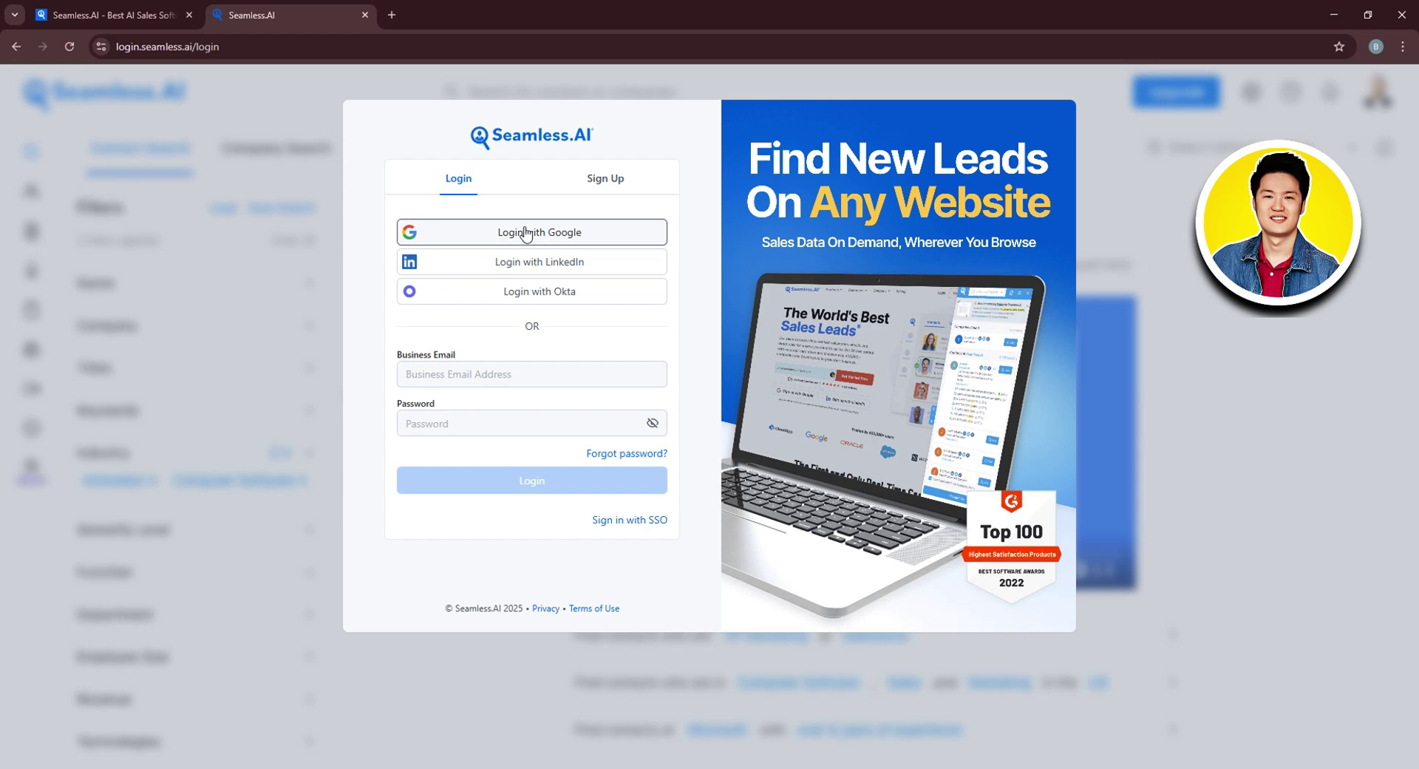
pyautogui.click(603, 179)
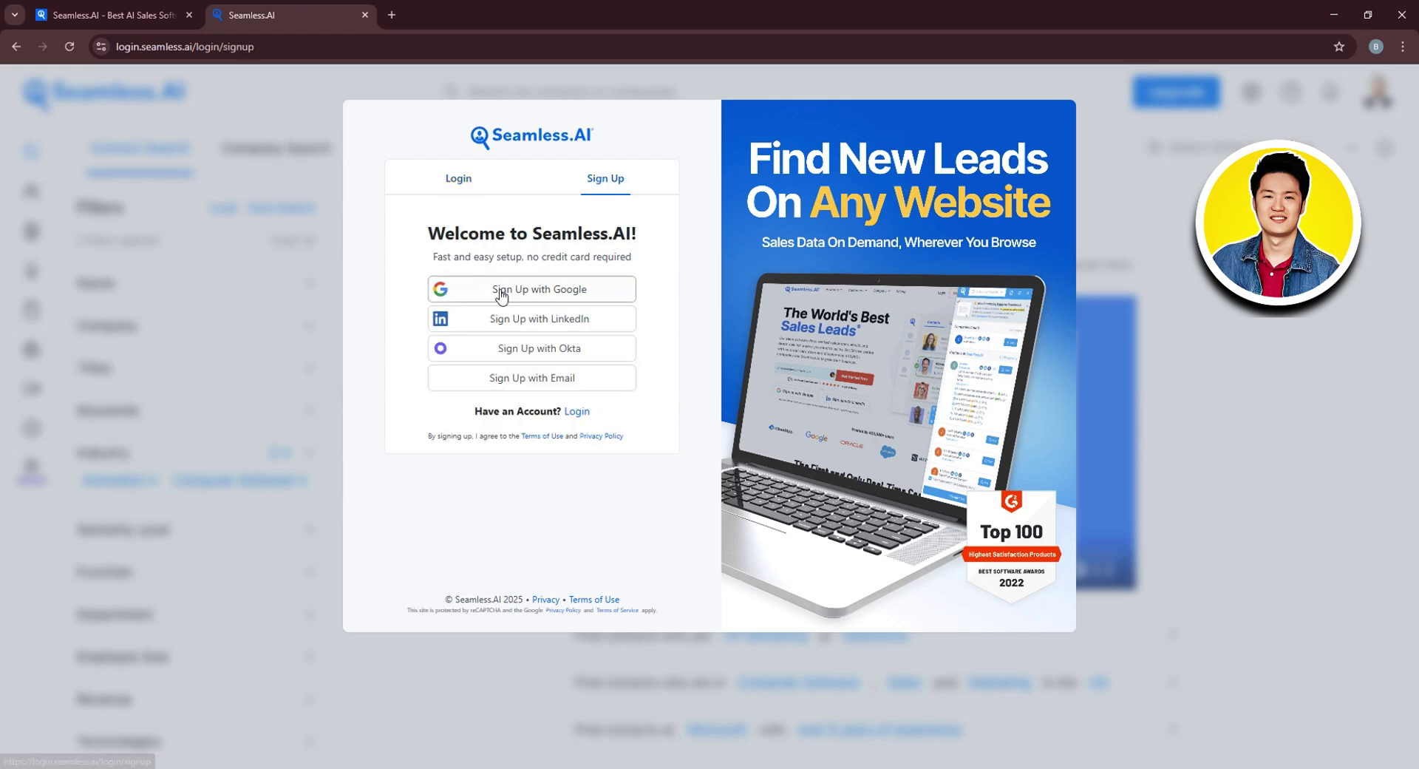
# Sign up with Google, choosing the account and allowing profile sharing with Seamless.AI
pyautogui.click(534, 292)
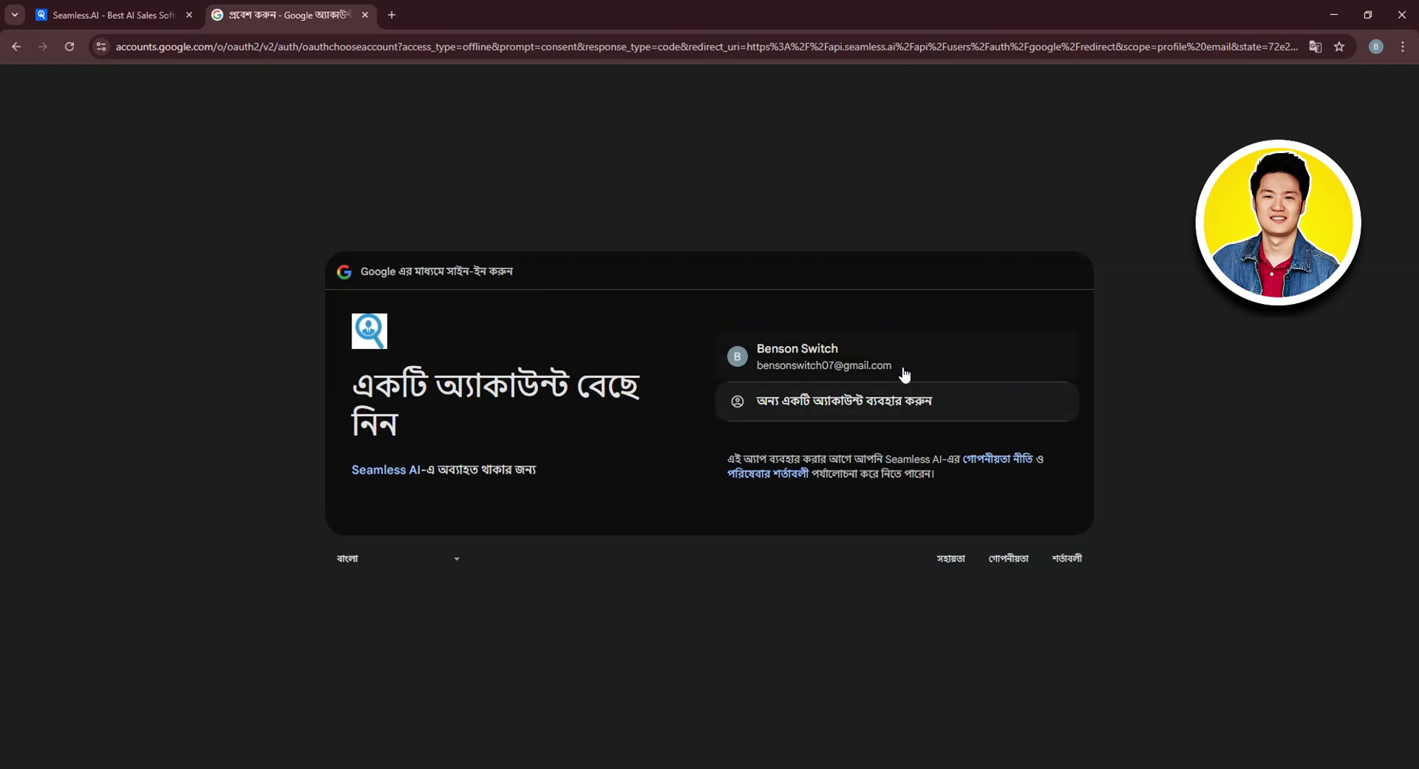
pyautogui.click(903, 372)
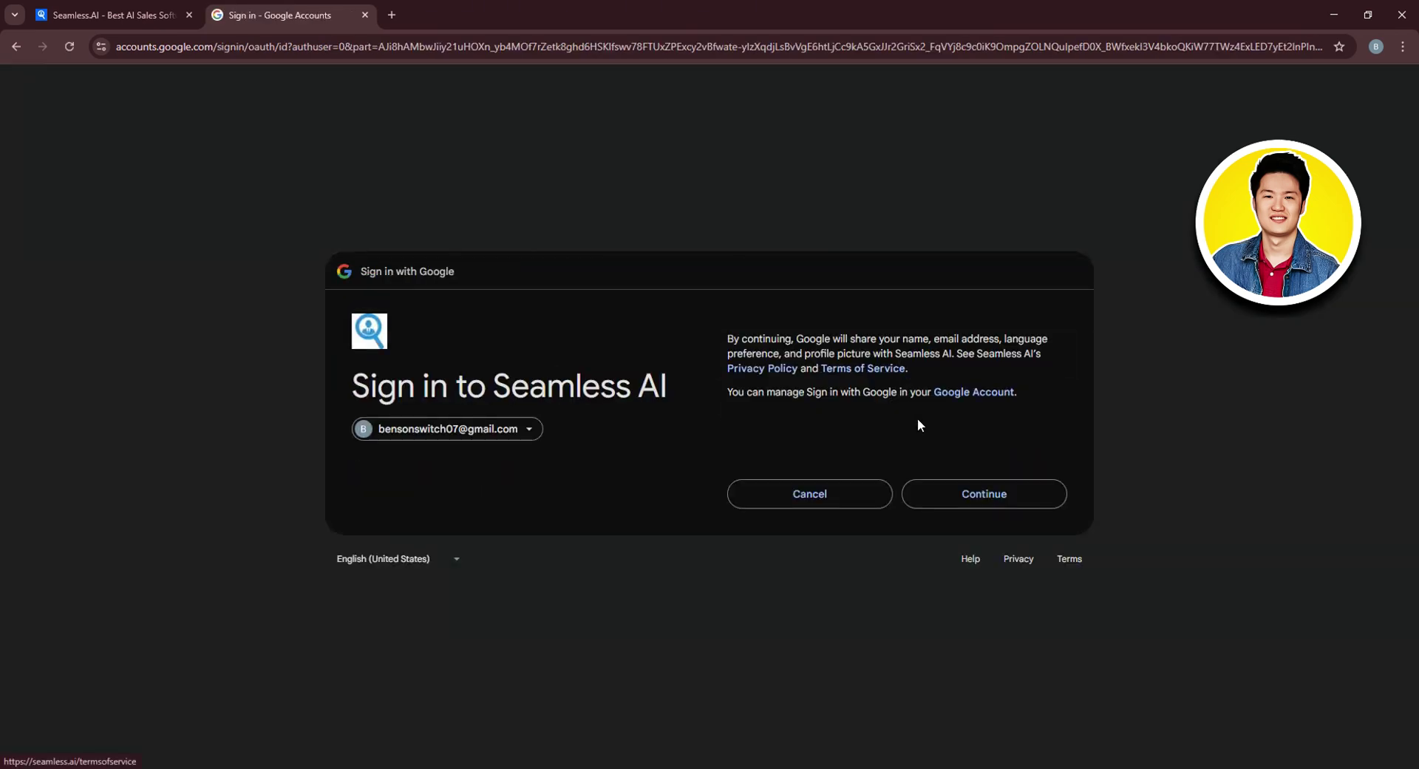
pyautogui.click(985, 495)
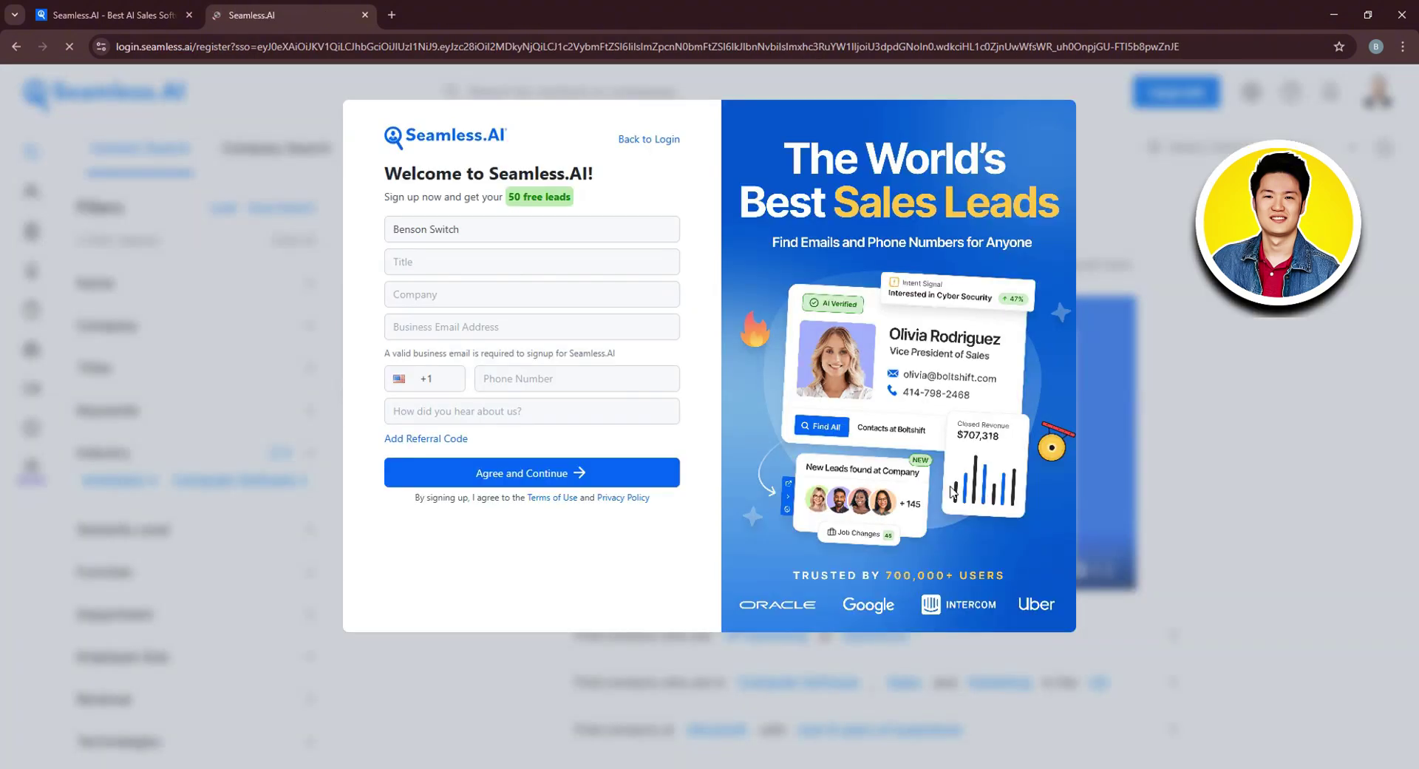
# Enter job title Tutorial and company name 'Tutorial Video', fixing its capitalisation
pyautogui.click(618, 263)
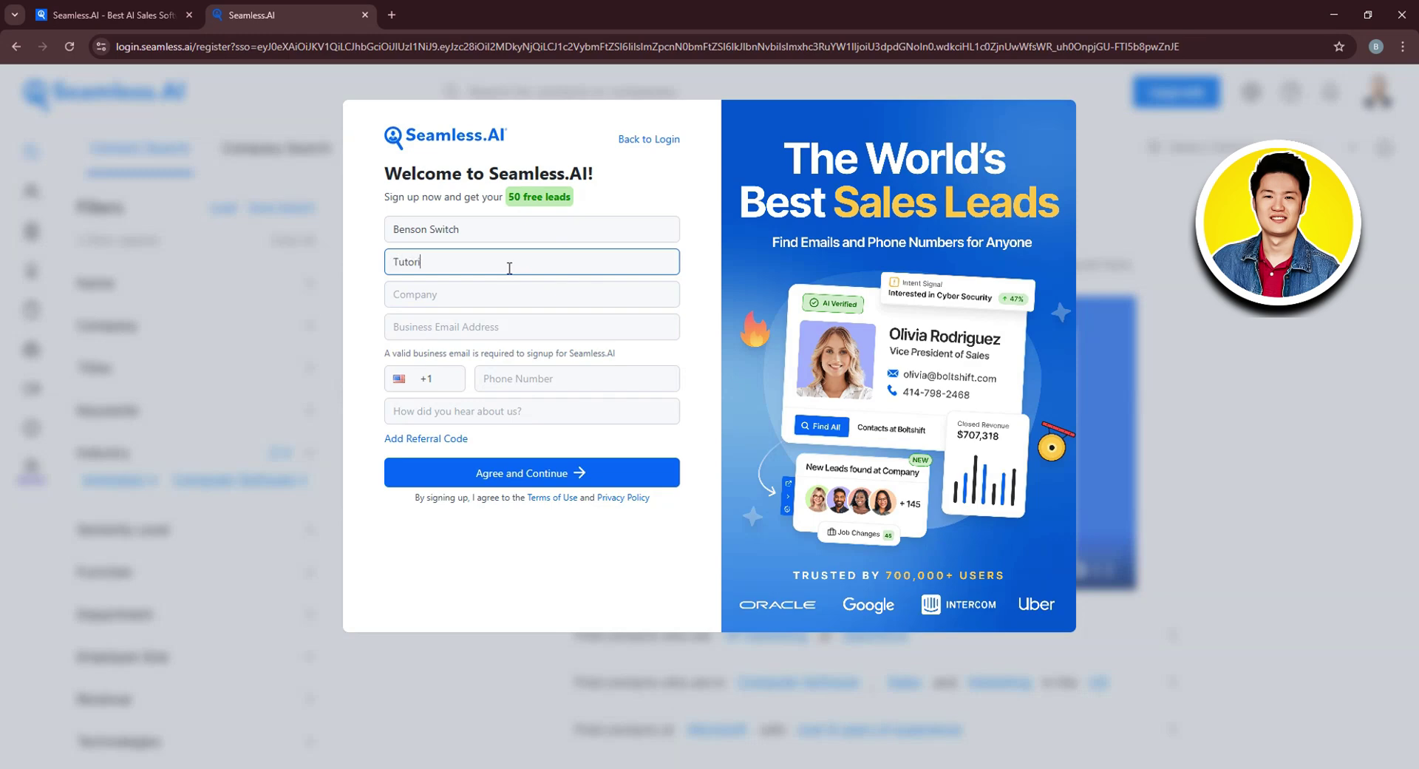
pyautogui.click(475, 291)
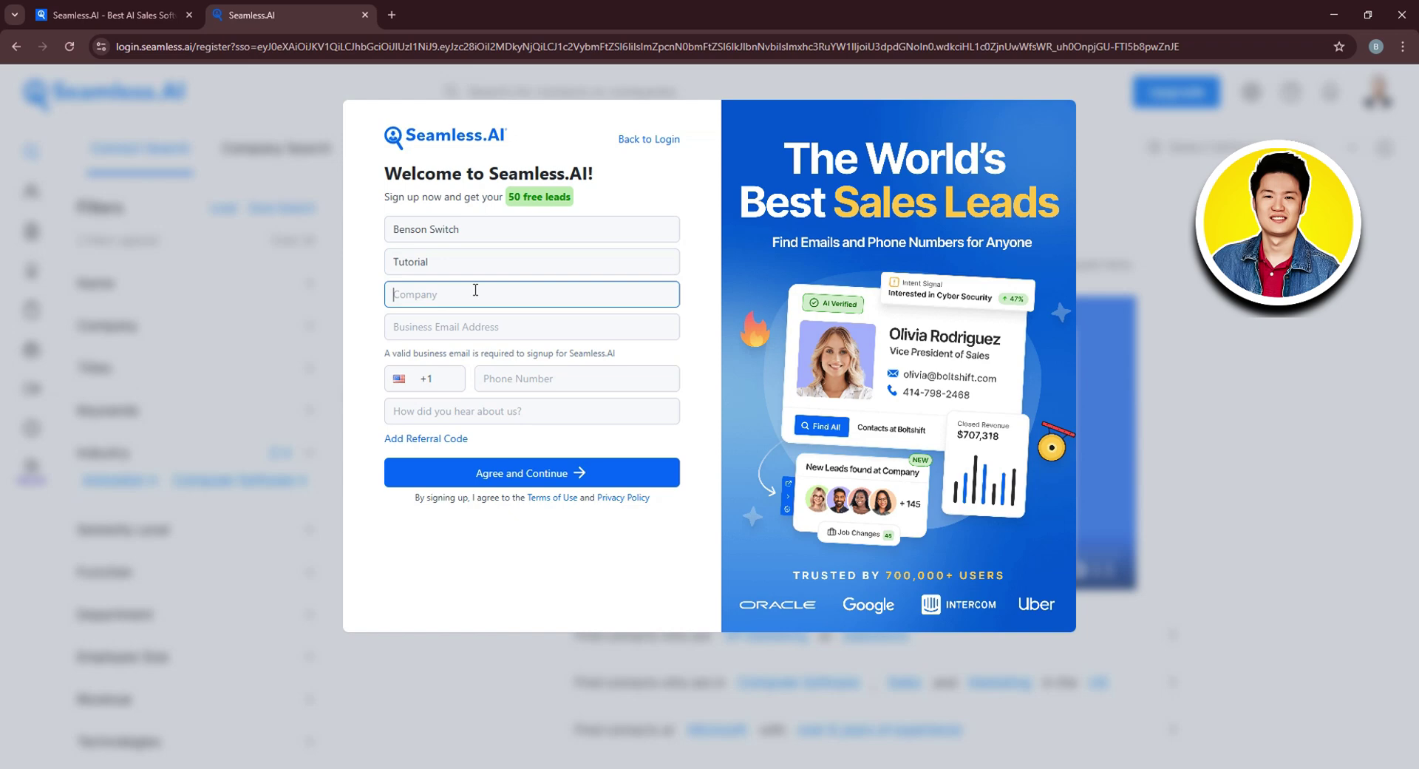
pyautogui.write('Vl')
pyautogui.write('deo')
pyautogui.press('Home')
pyautogui.write('TUtorial')
pyautogui.press('Home')
pyautogui.press('Right')
pyautogui.press('Right')
pyautogui.press('BackSpace')
pyautogui.write('u')
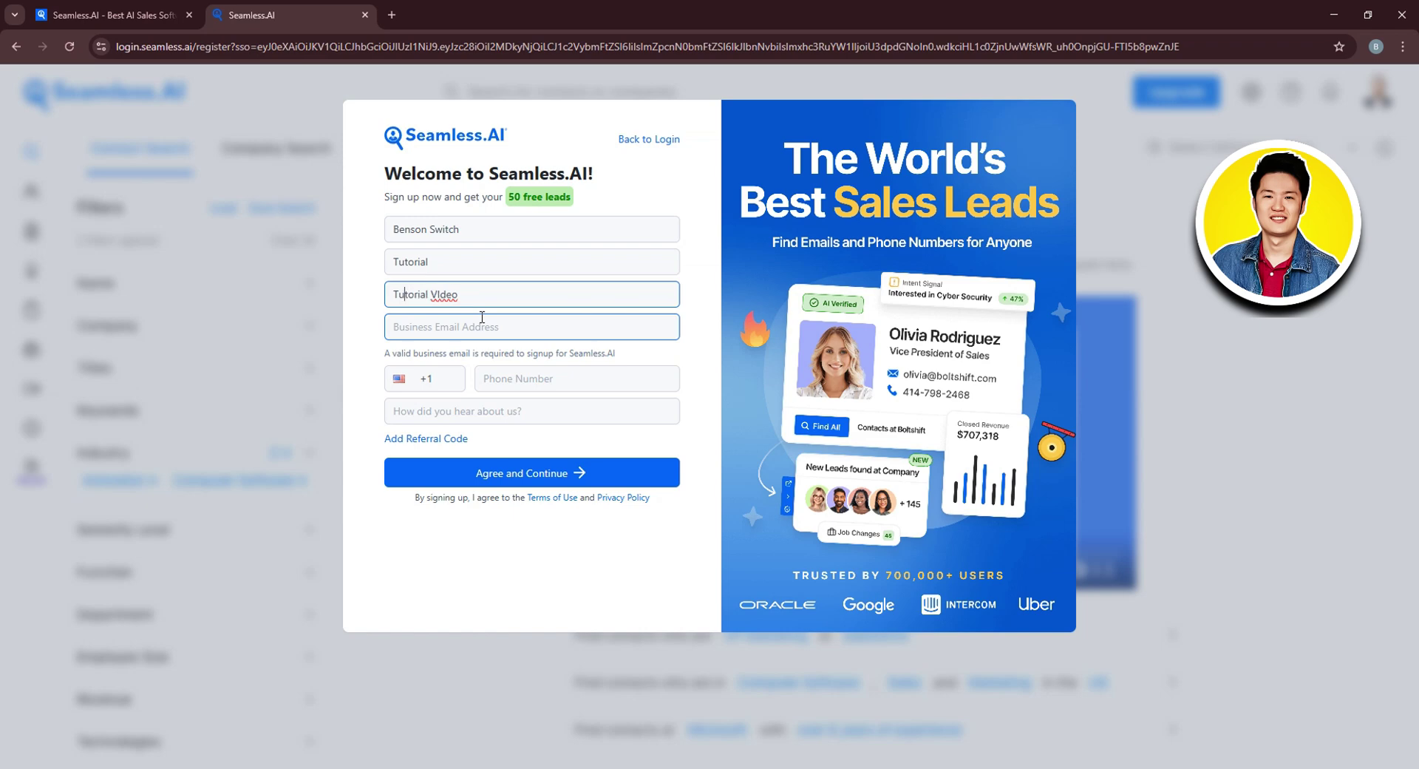
# Fill in the business e-mail, a Bangladesh (+880) phone number, and Youtube as referral source
pyautogui.click(482, 326)
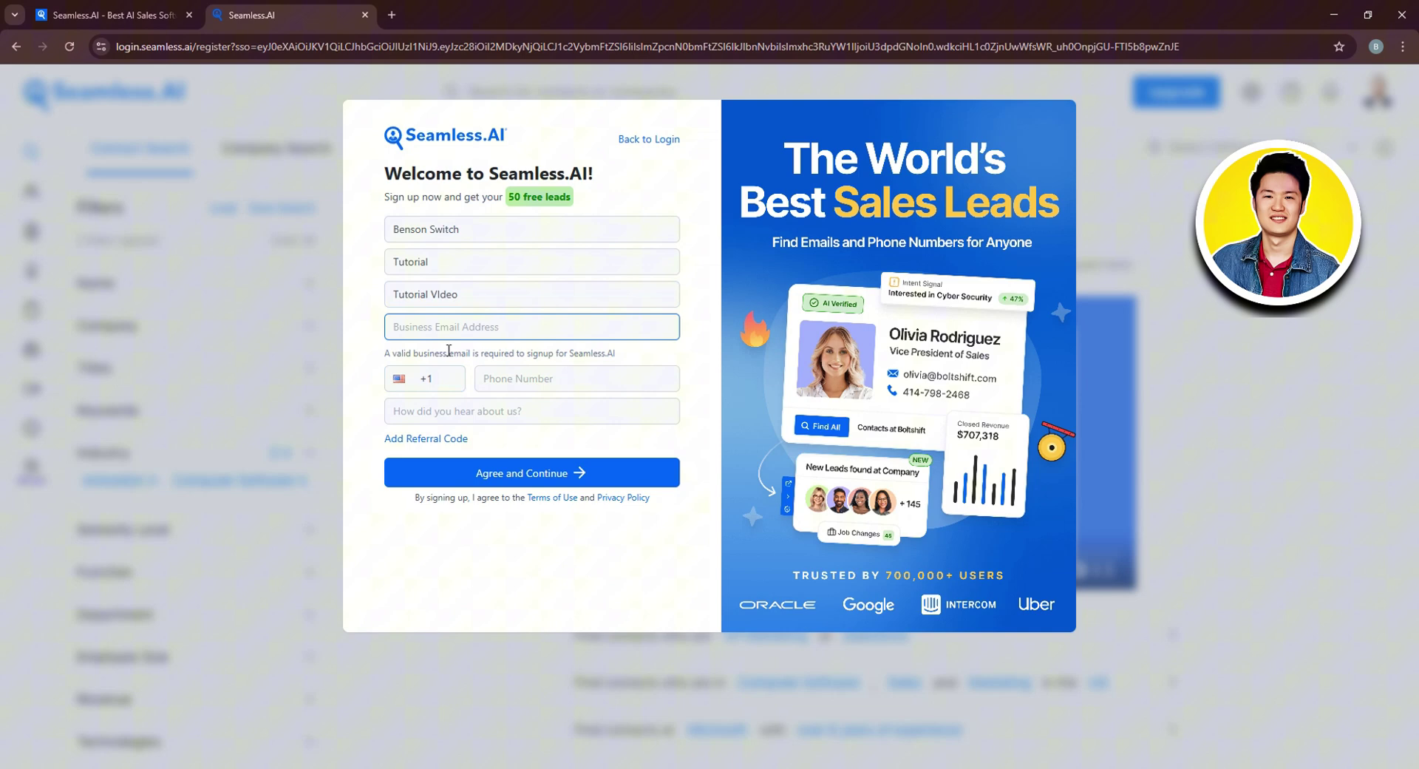
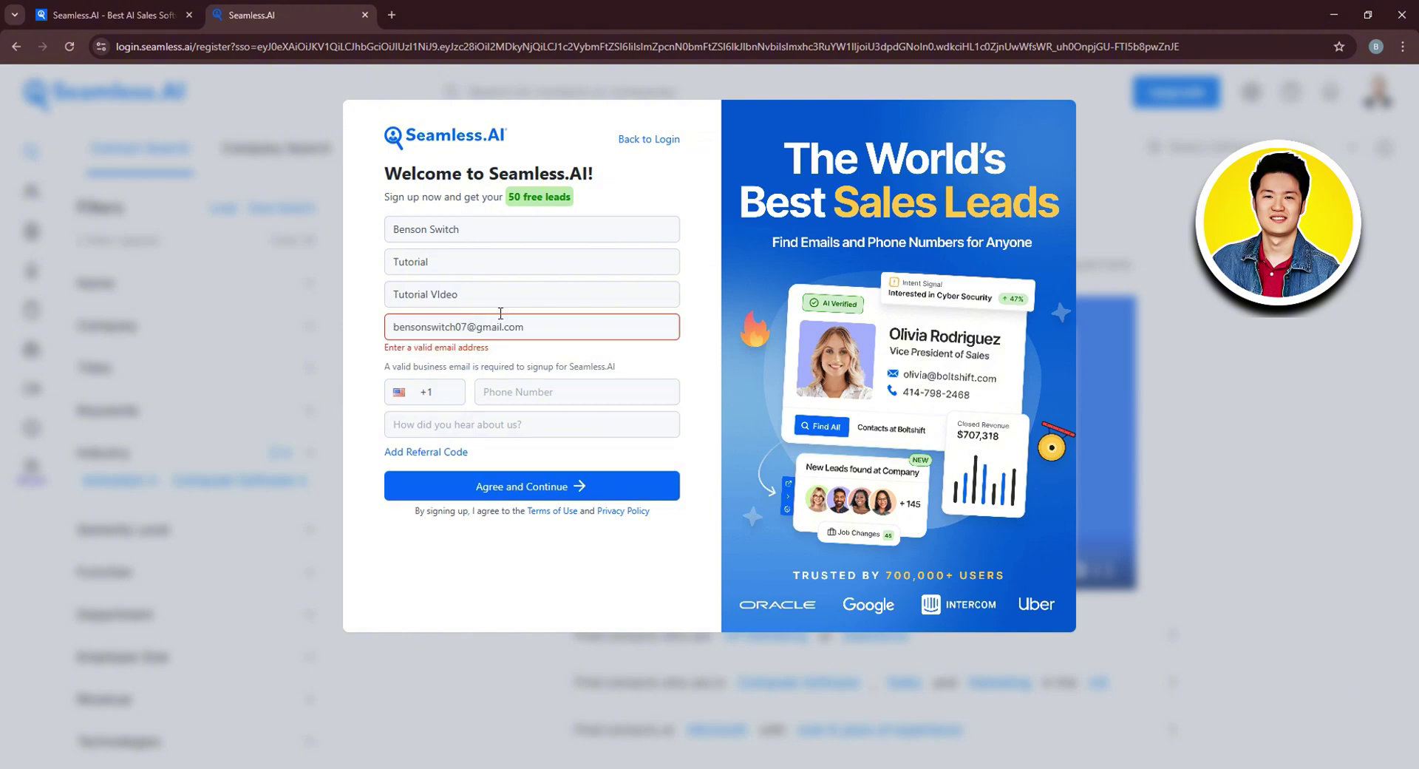
pyautogui.click(517, 379)
pyautogui.click(436, 381)
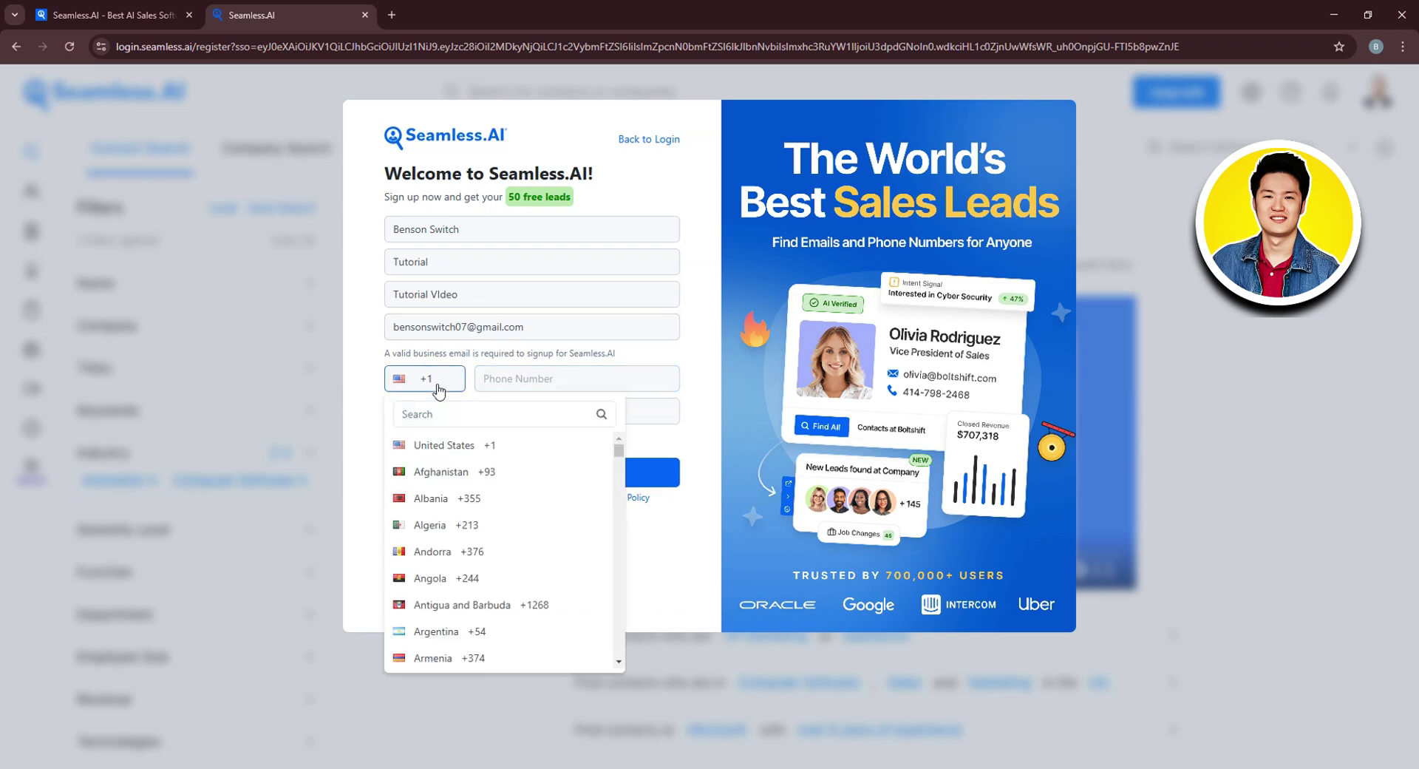
pyautogui.scroll(-5, 444, 451)
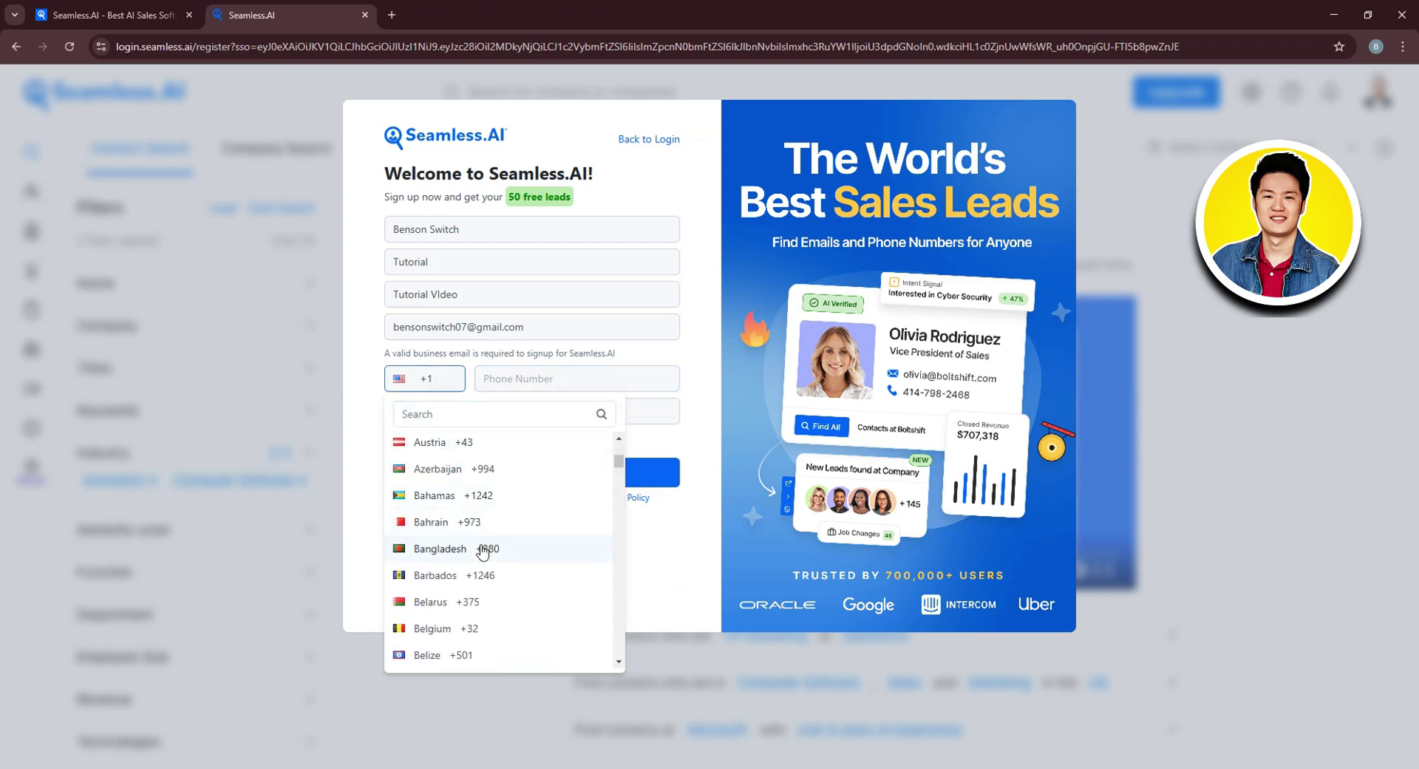
pyautogui.click(442, 548)
pyautogui.click(529, 377)
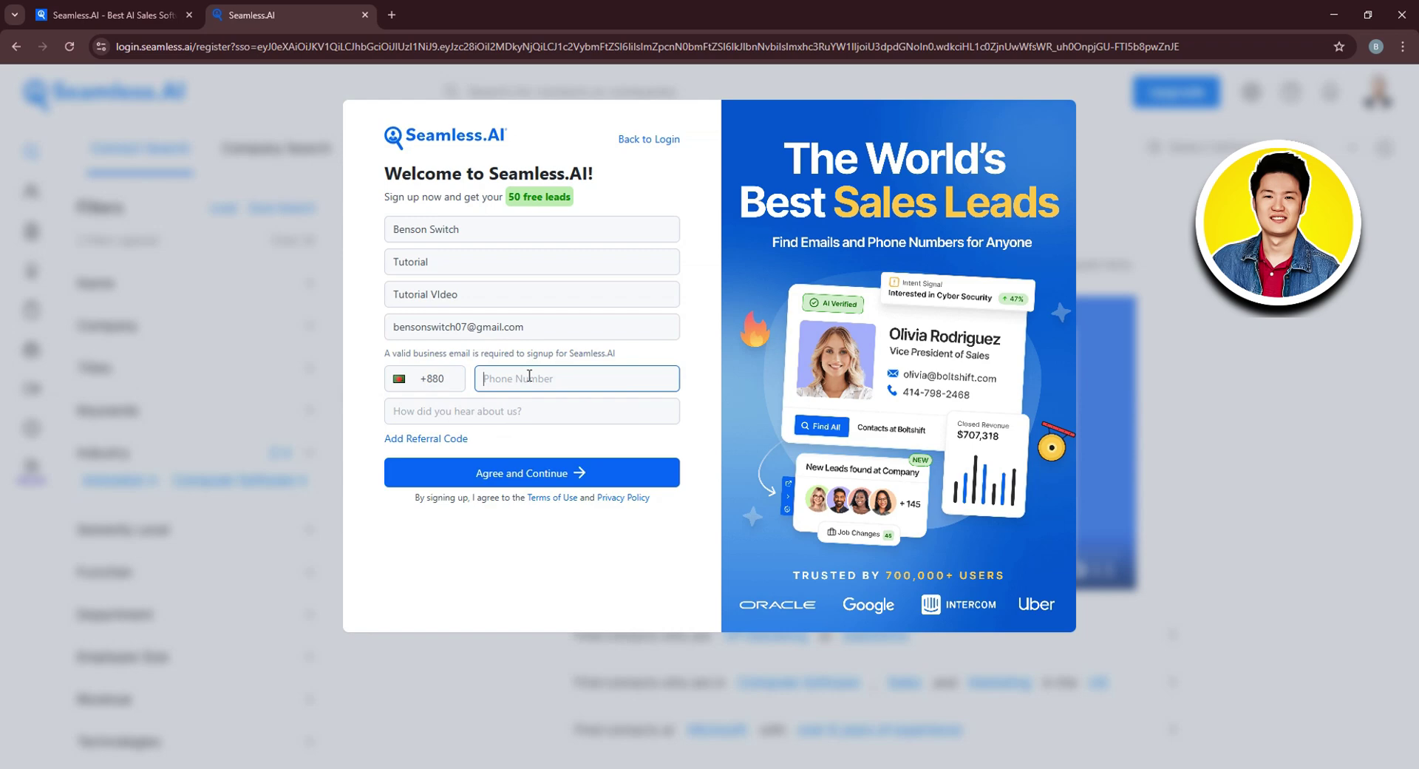
pyautogui.click(538, 412)
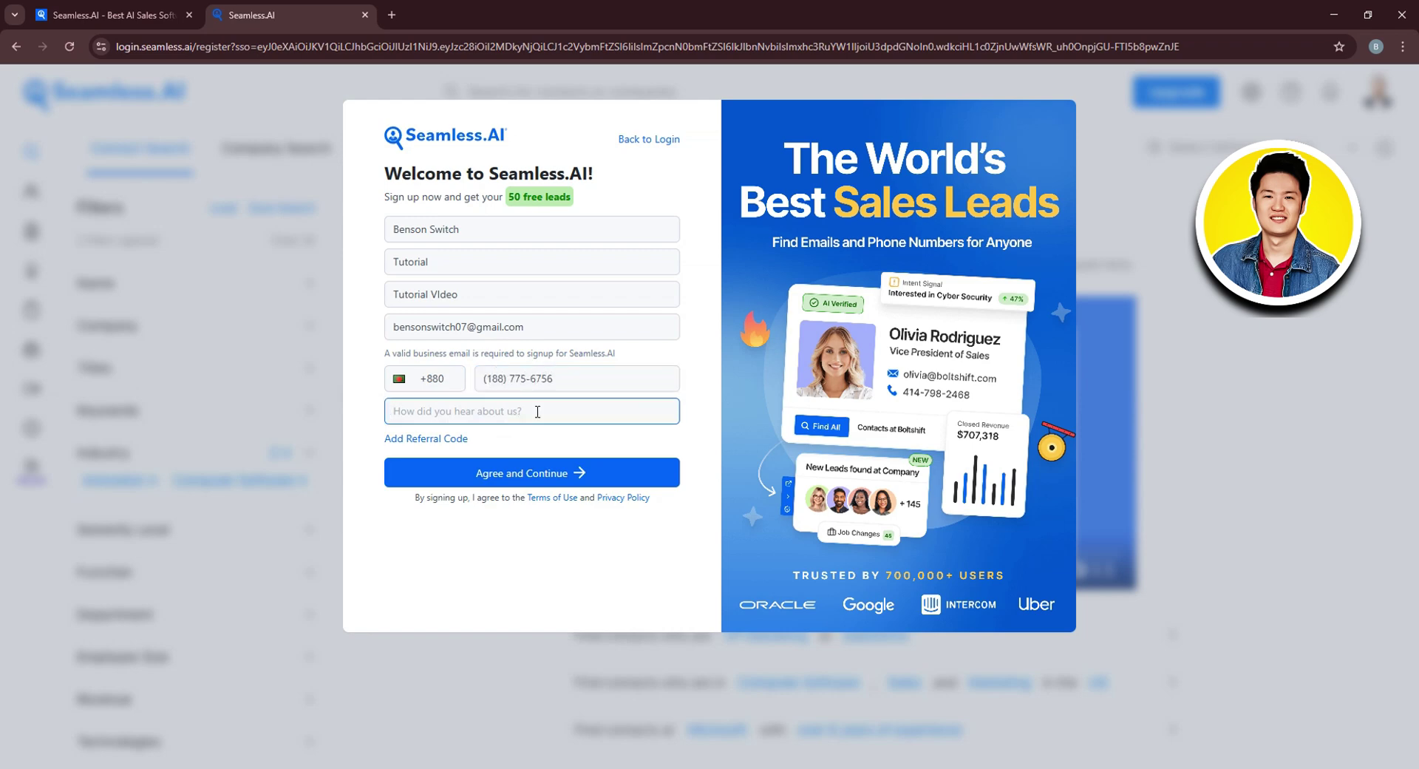
pyautogui.write('Youtube')
# Submit the registration, verify the phone with the four-digit code, and skip the Chrome extension
pyautogui.click(545, 472)
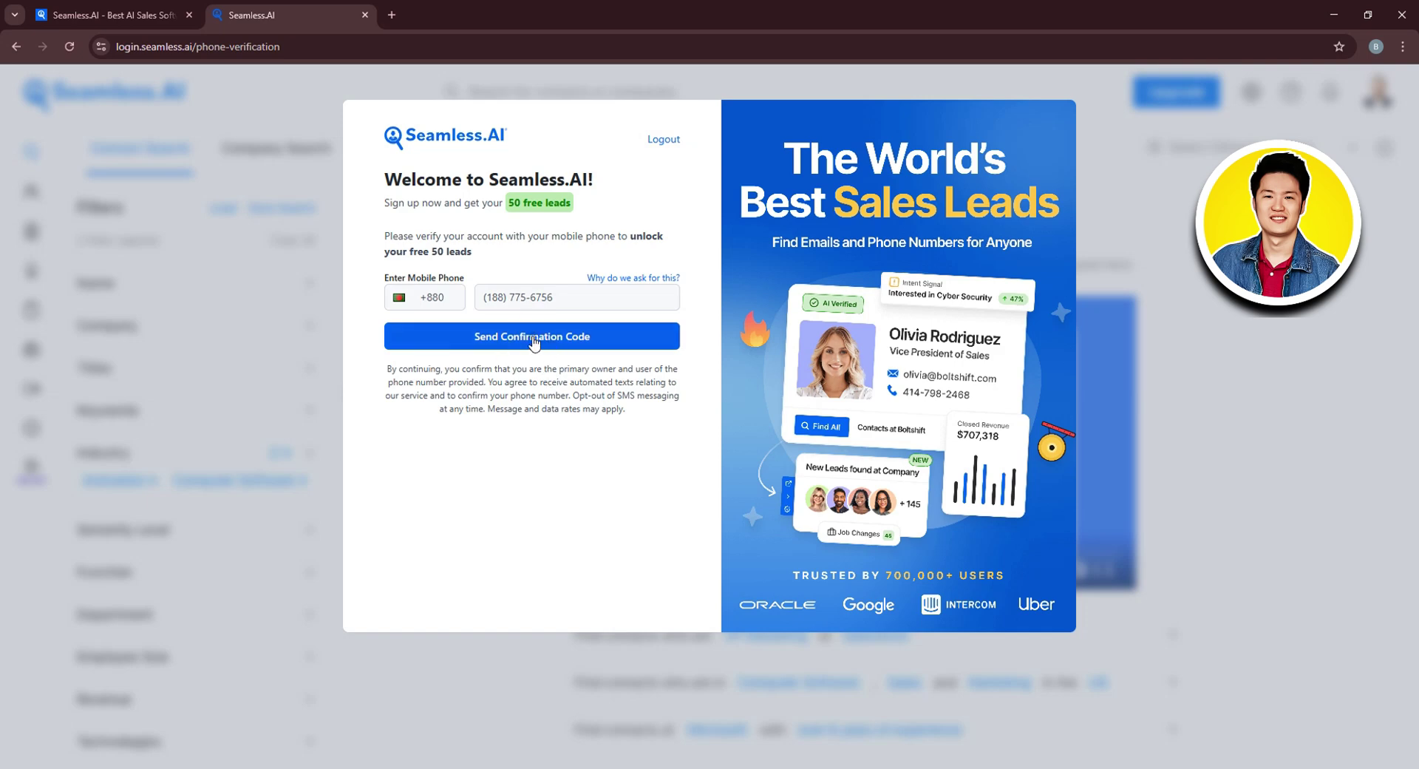
pyautogui.click(534, 339)
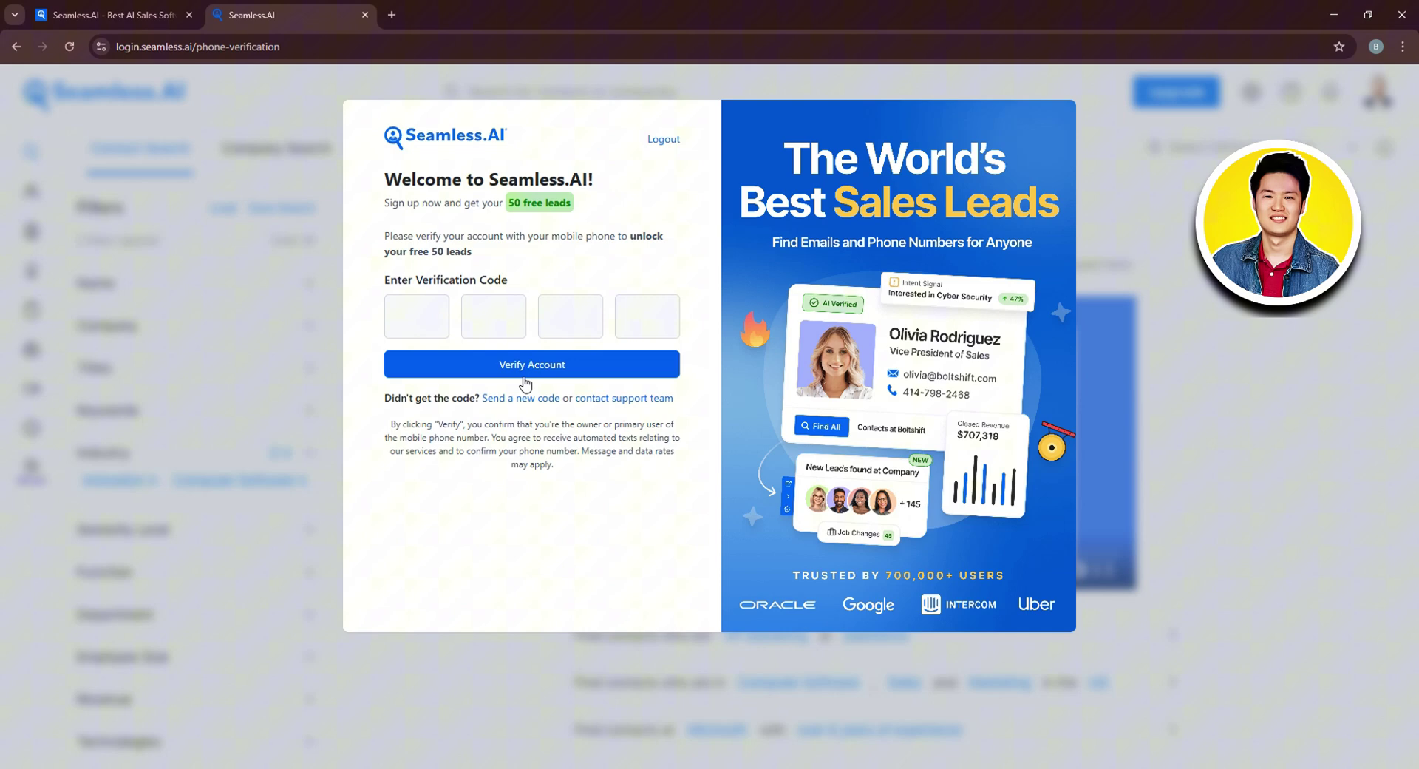
pyautogui.click(431, 318)
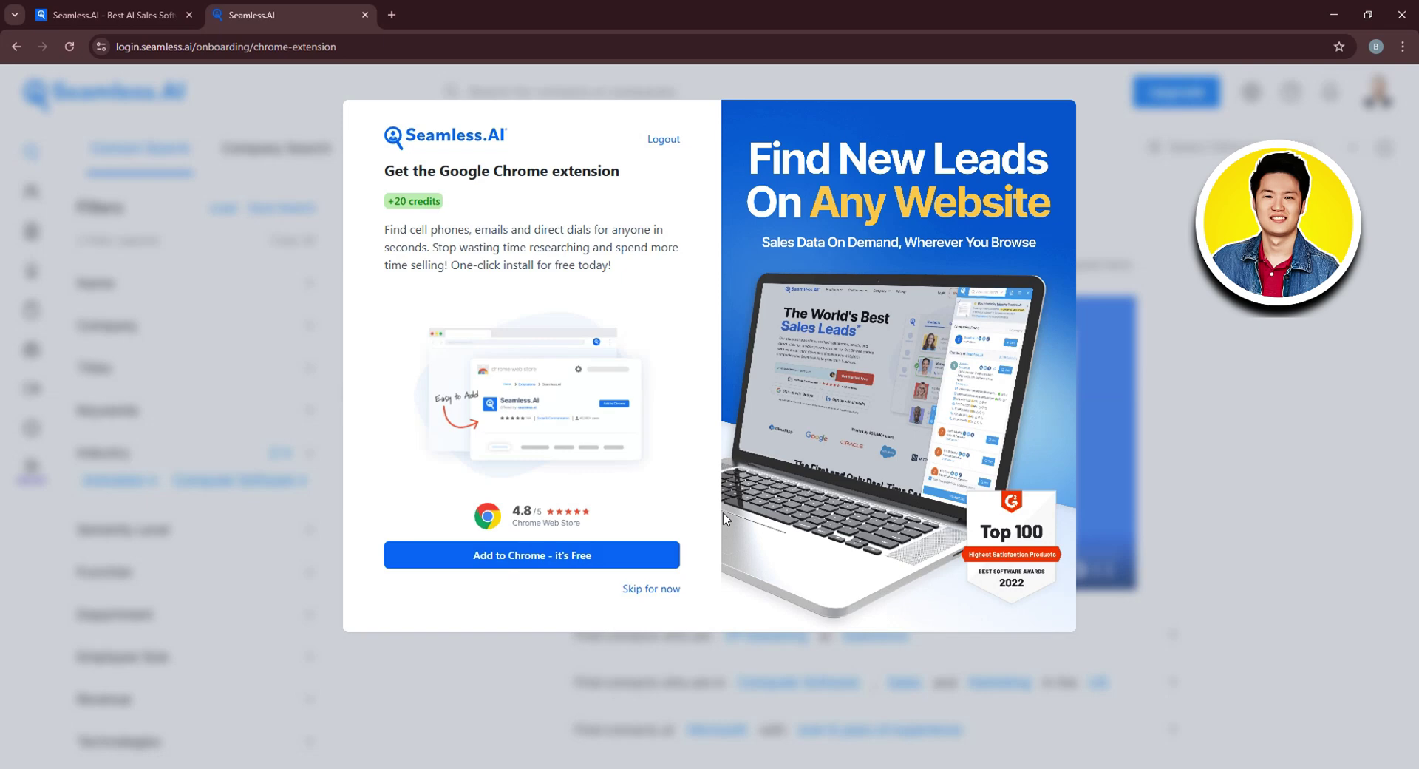
pyautogui.click(650, 590)
# Skip the extension offer, dismiss the notifications request, and postpone the role survey until tomorrow
pyautogui.click(652, 592)
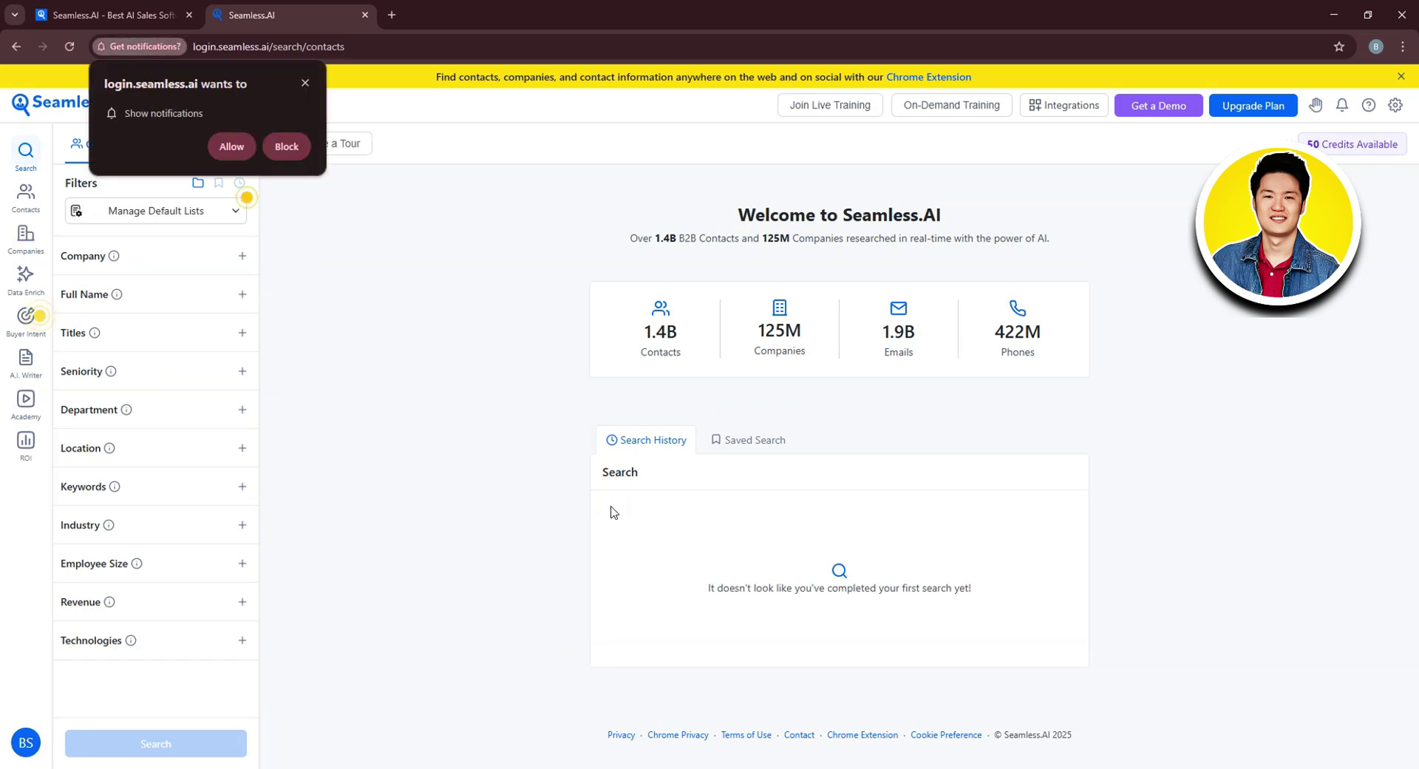
pyautogui.click(305, 83)
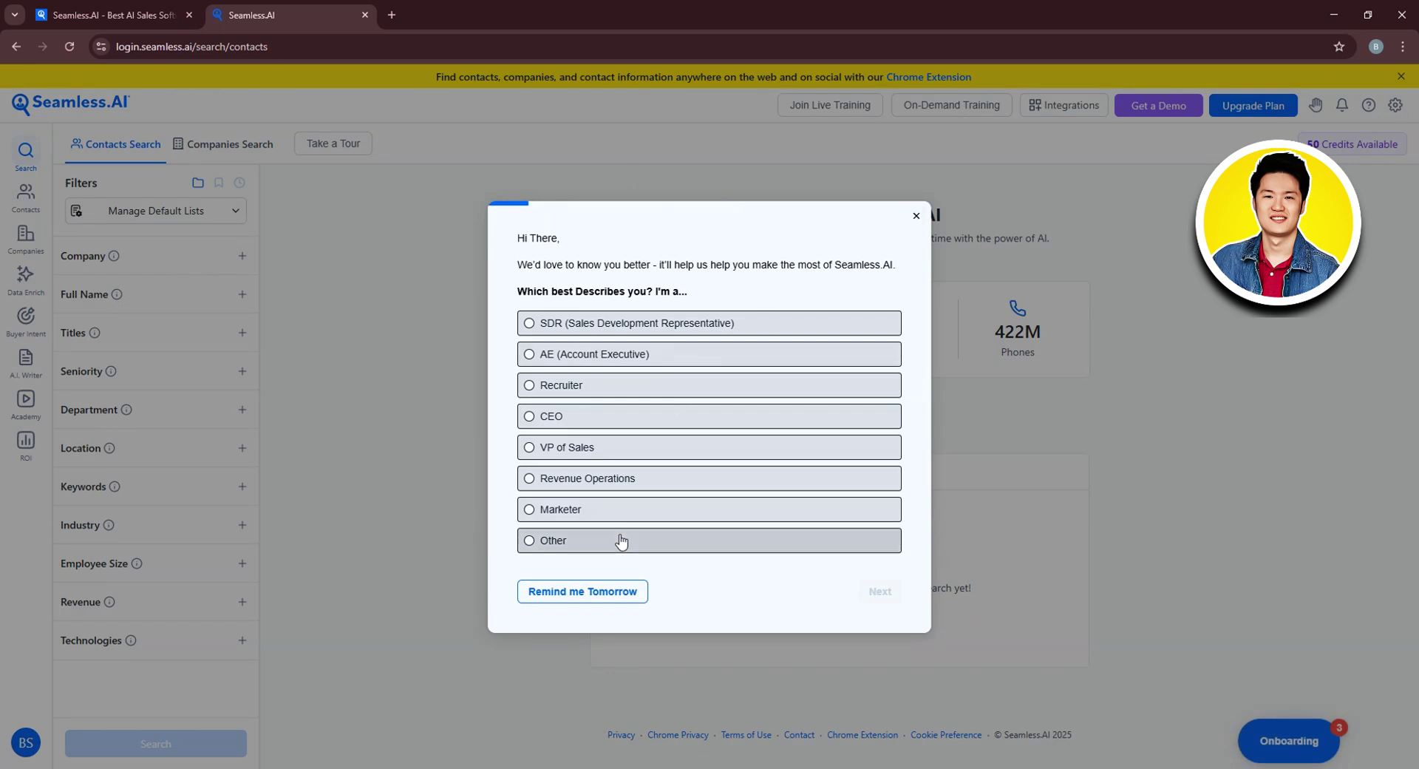
pyautogui.click(584, 592)
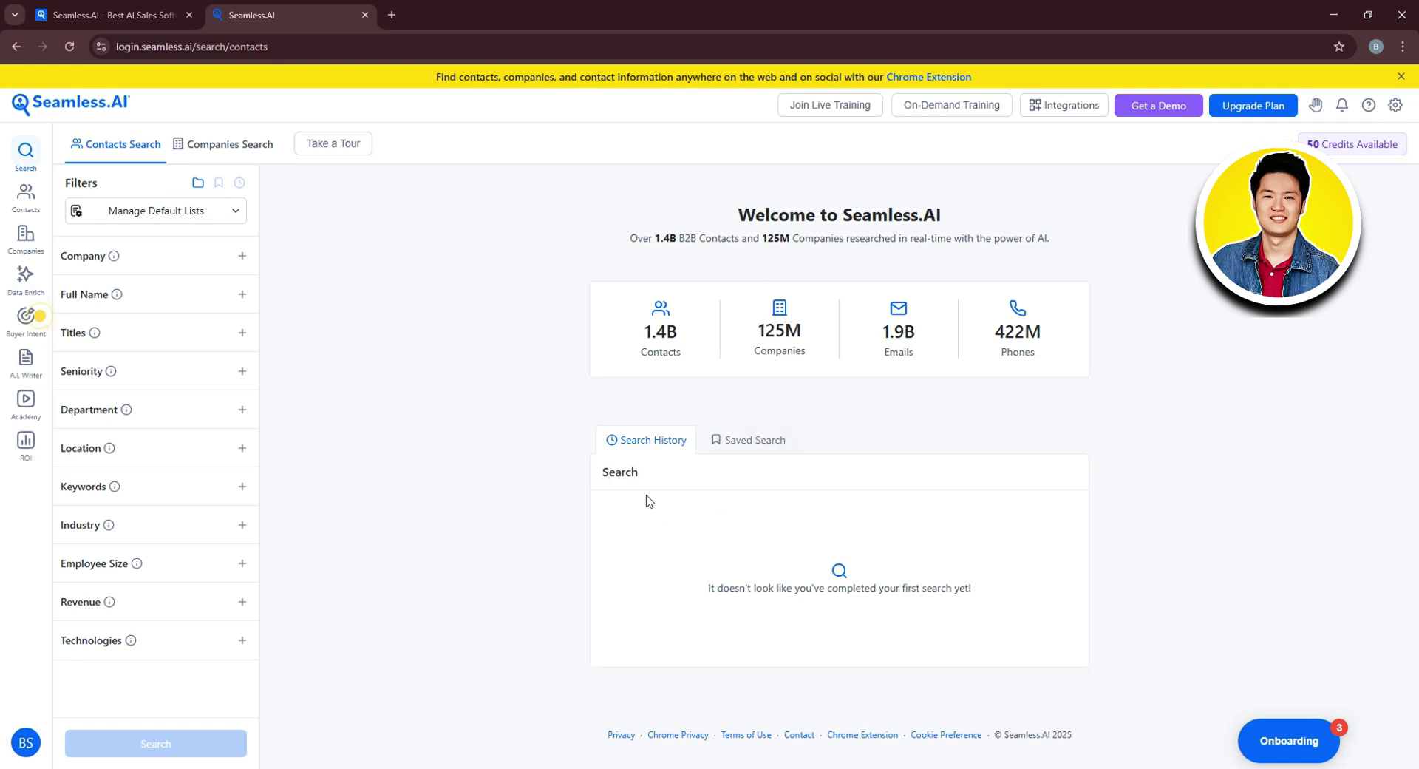
# Show Saved Searches, look into Manage Default Lists, and view then dismiss the Company filter explanation
pyautogui.click(768, 448)
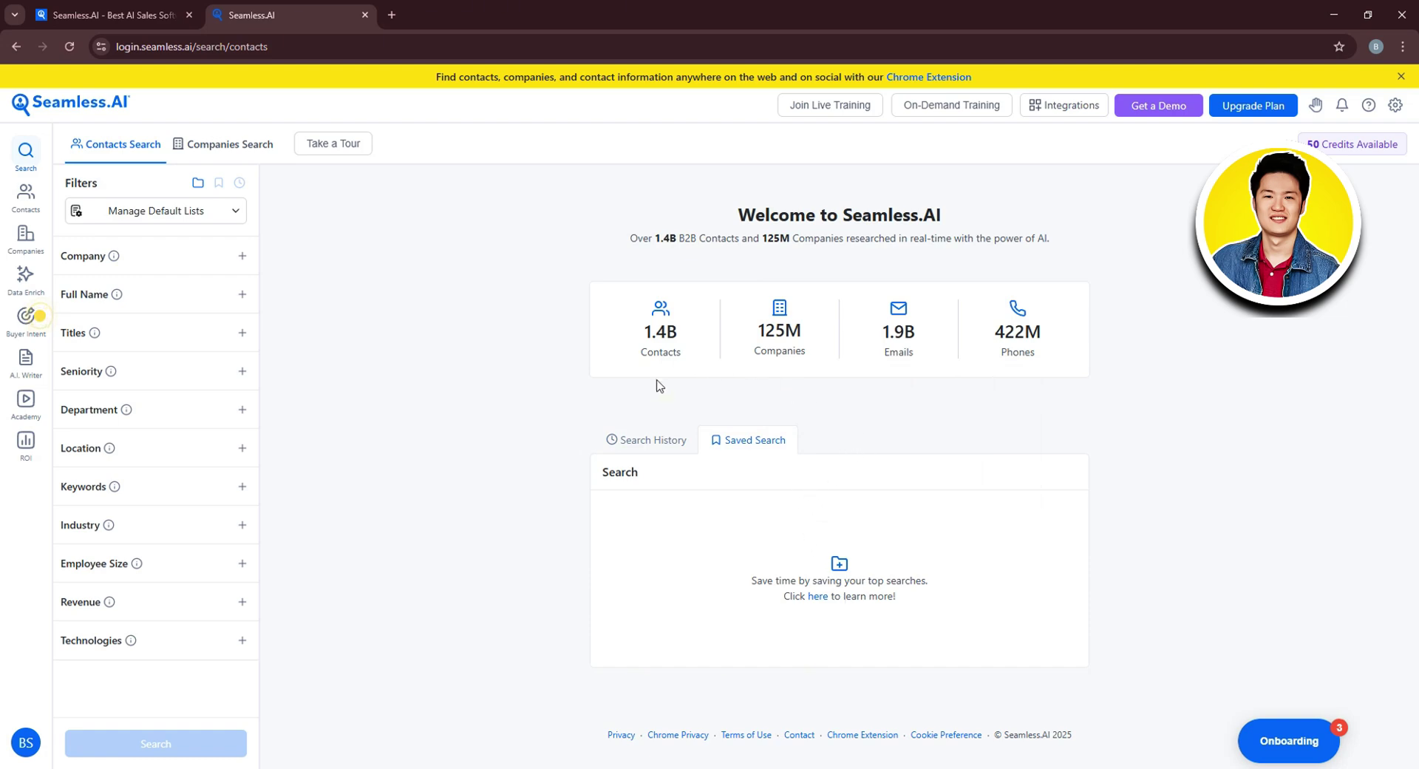
pyautogui.click(152, 212)
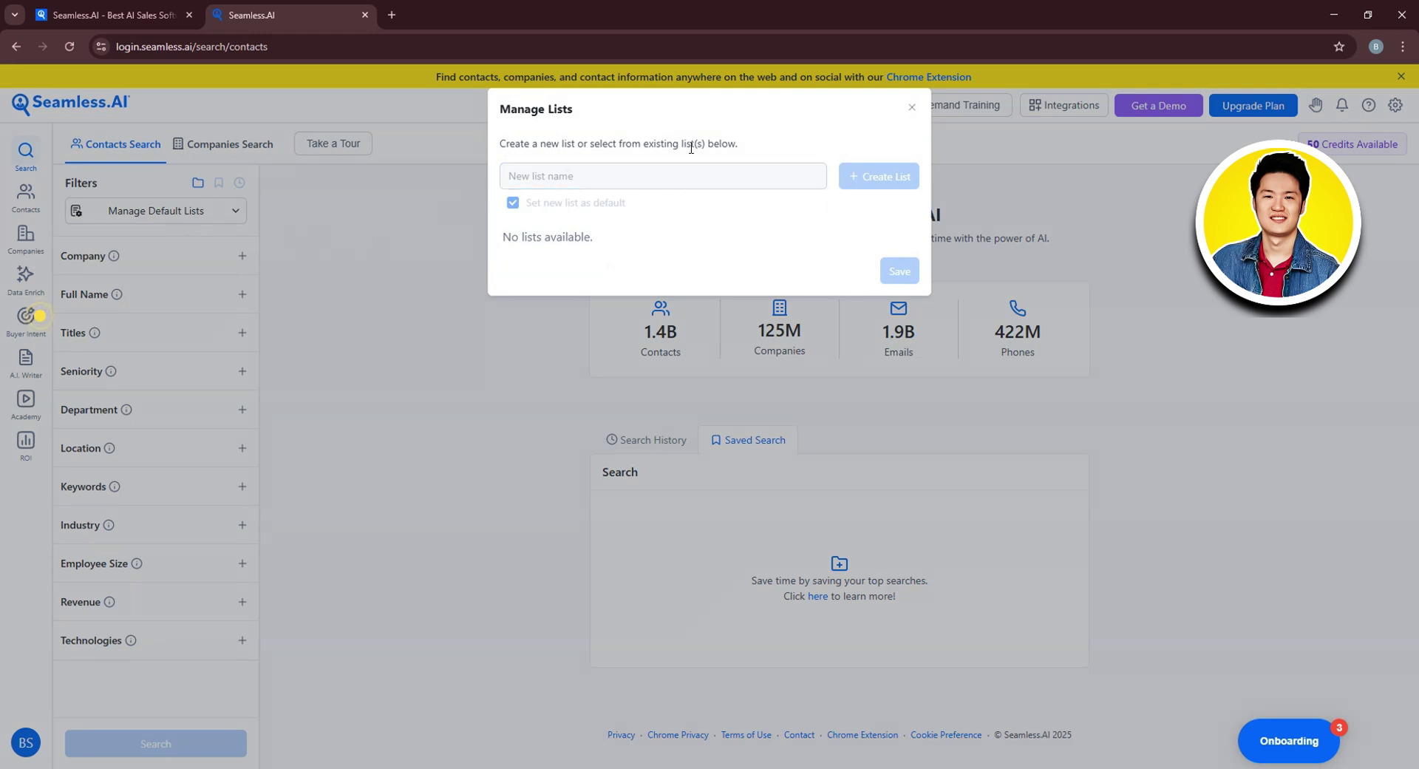
pyautogui.click(663, 169)
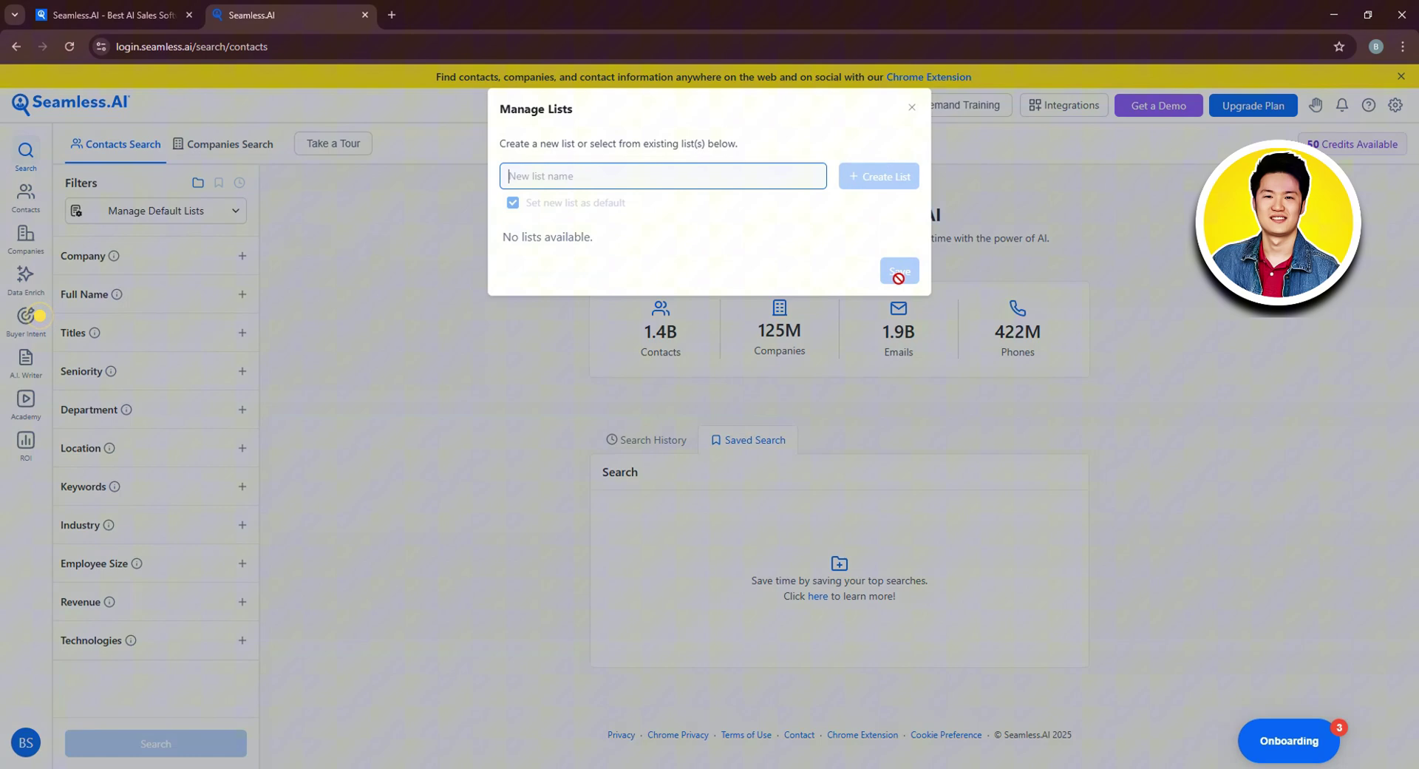
pyautogui.click(913, 108)
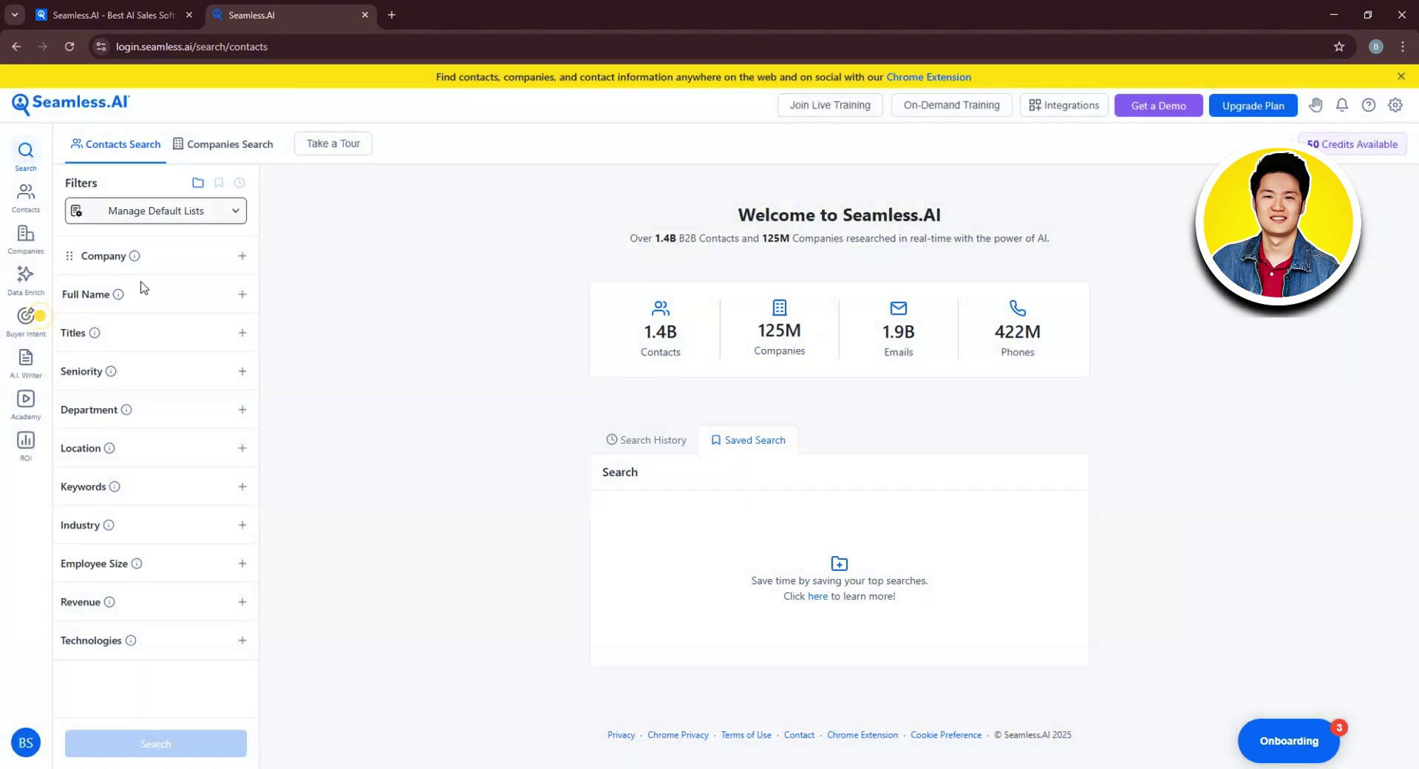
pyautogui.click(231, 252)
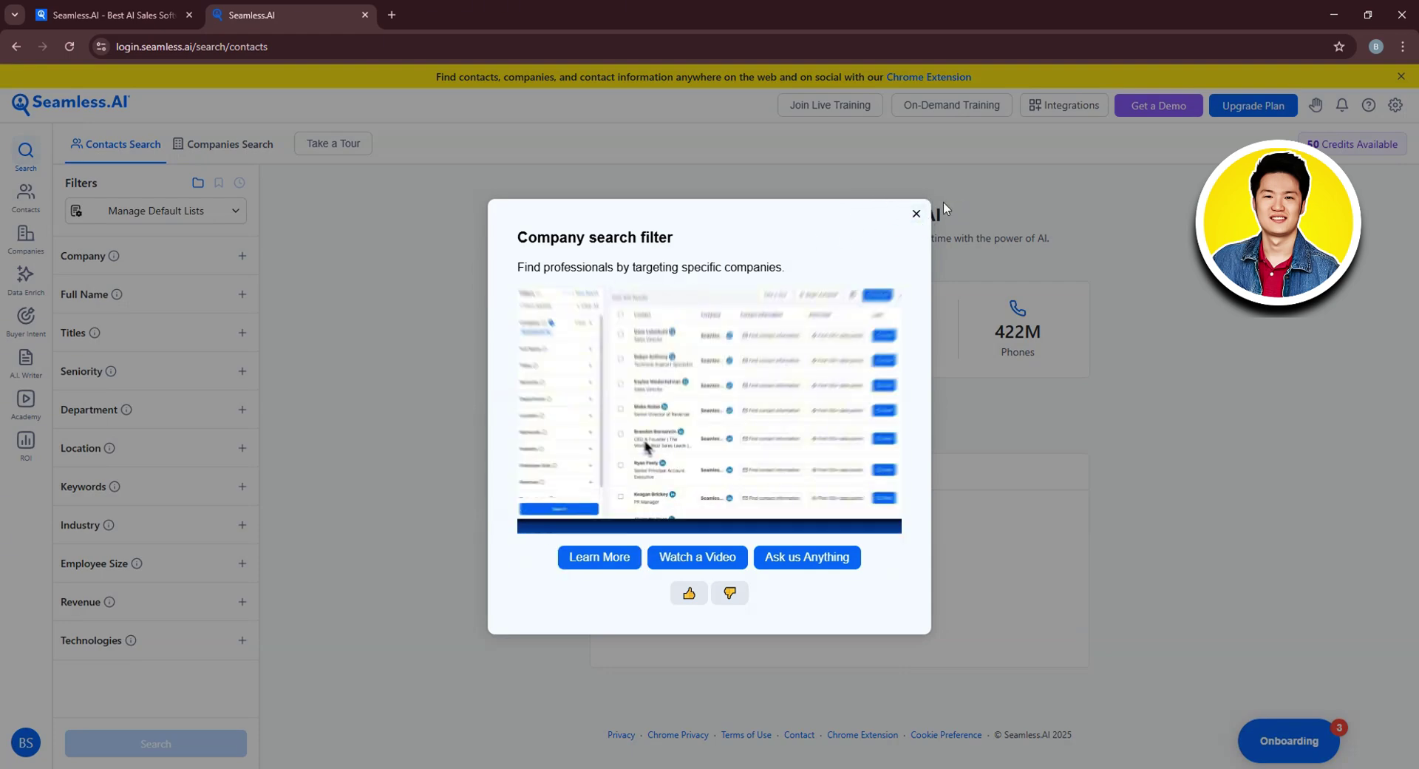
pyautogui.click(917, 214)
# Add Jakel Group from the 'Ja' suggestions as the Company filter with Exact matching
pyautogui.click(242, 256)
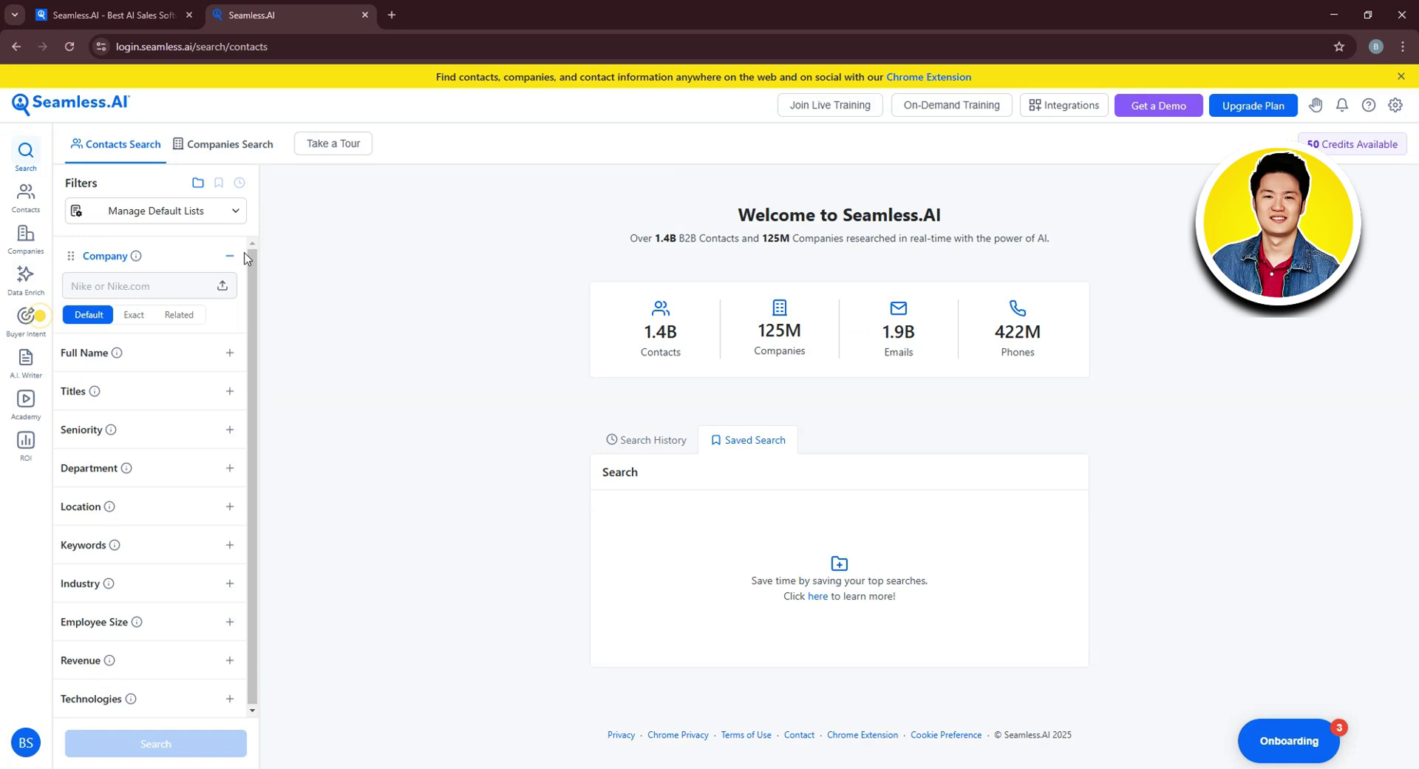
pyautogui.click(155, 286)
pyautogui.write('Jake')
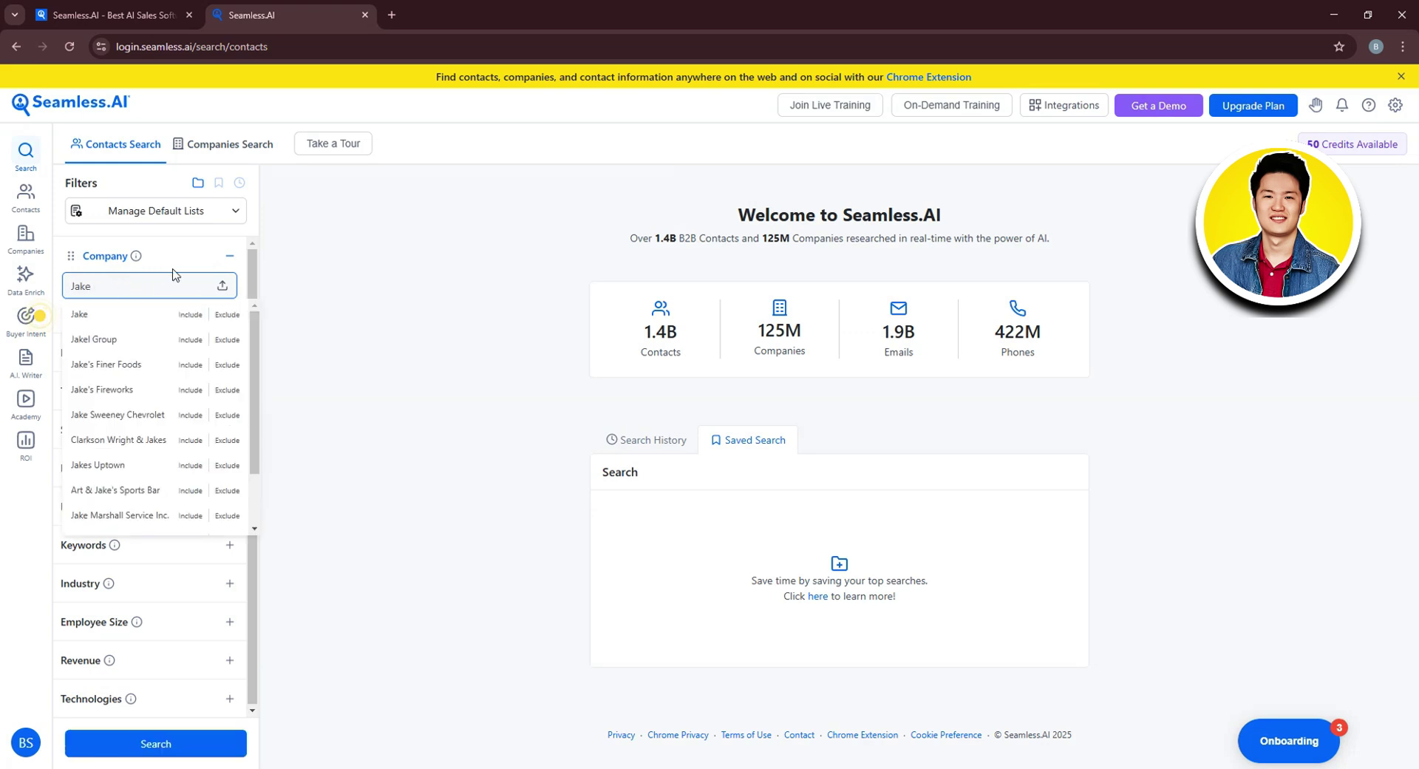
pyautogui.click(148, 340)
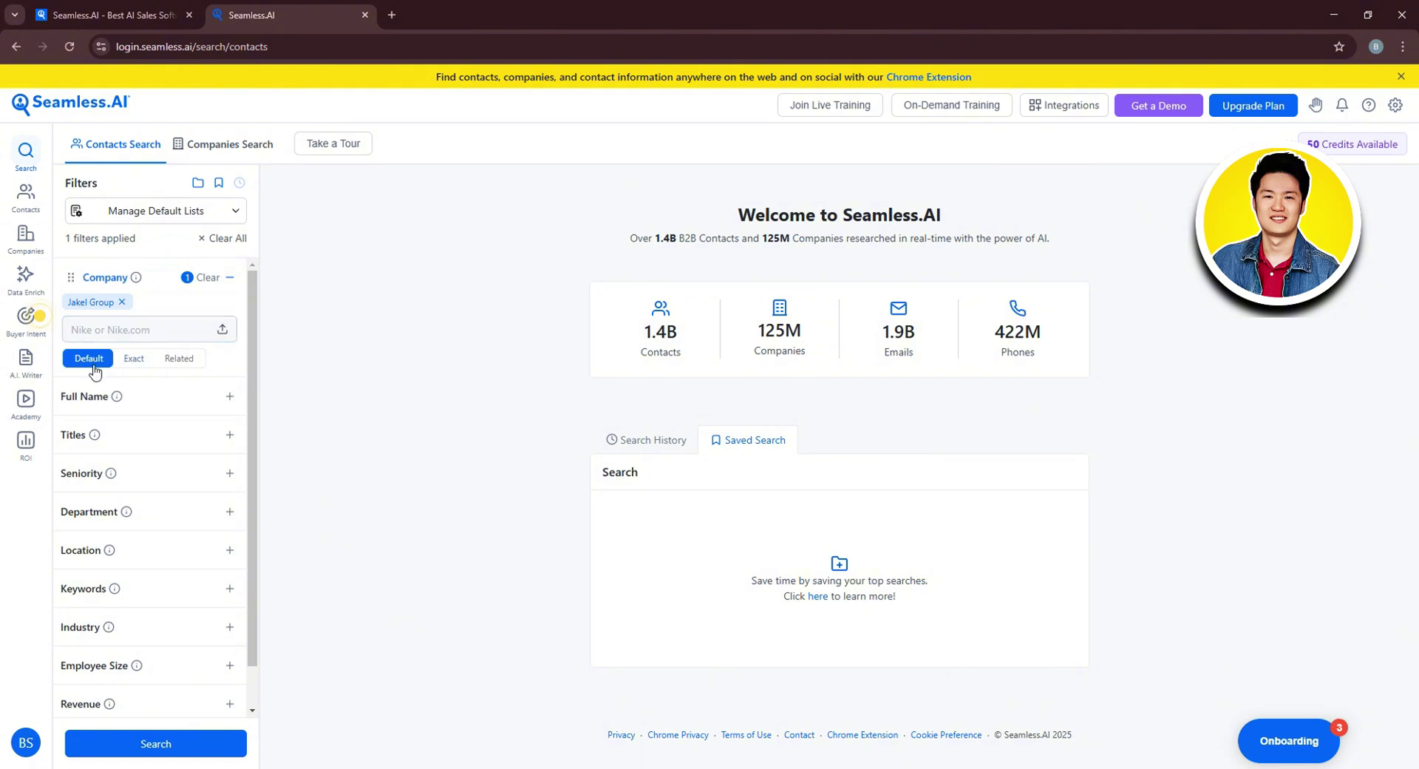
pyautogui.click(131, 362)
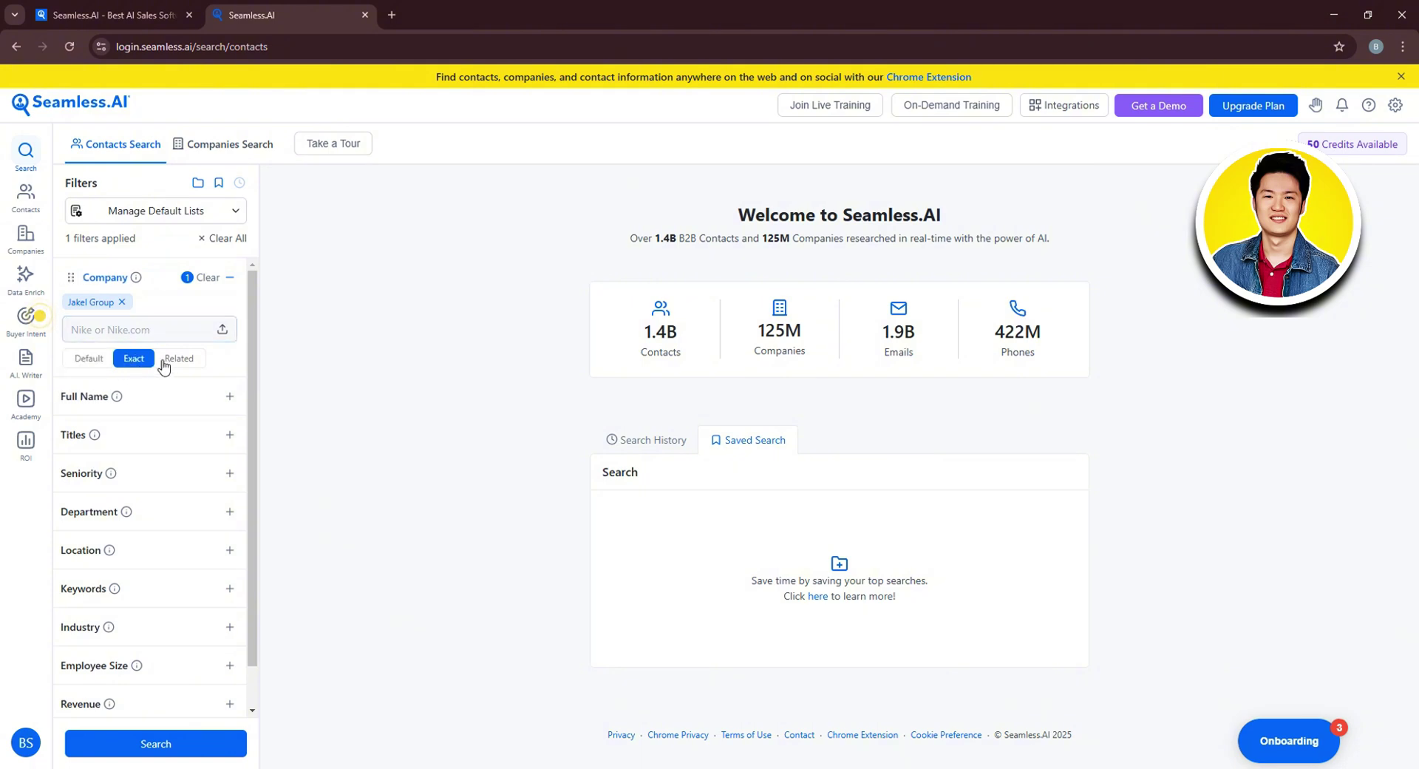
# Reset company matching to Default and include John as a Full Name filter
pyautogui.click(90, 359)
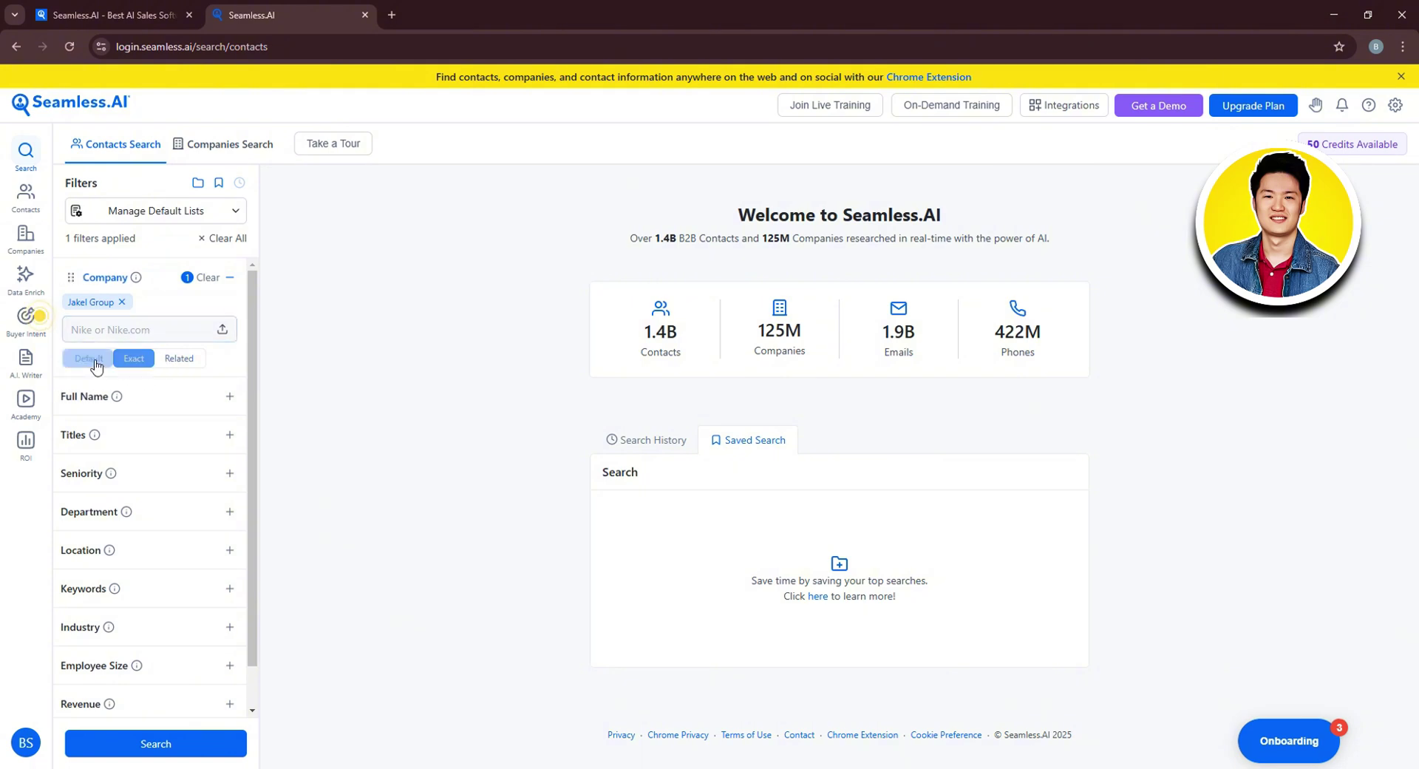
pyautogui.click(229, 400)
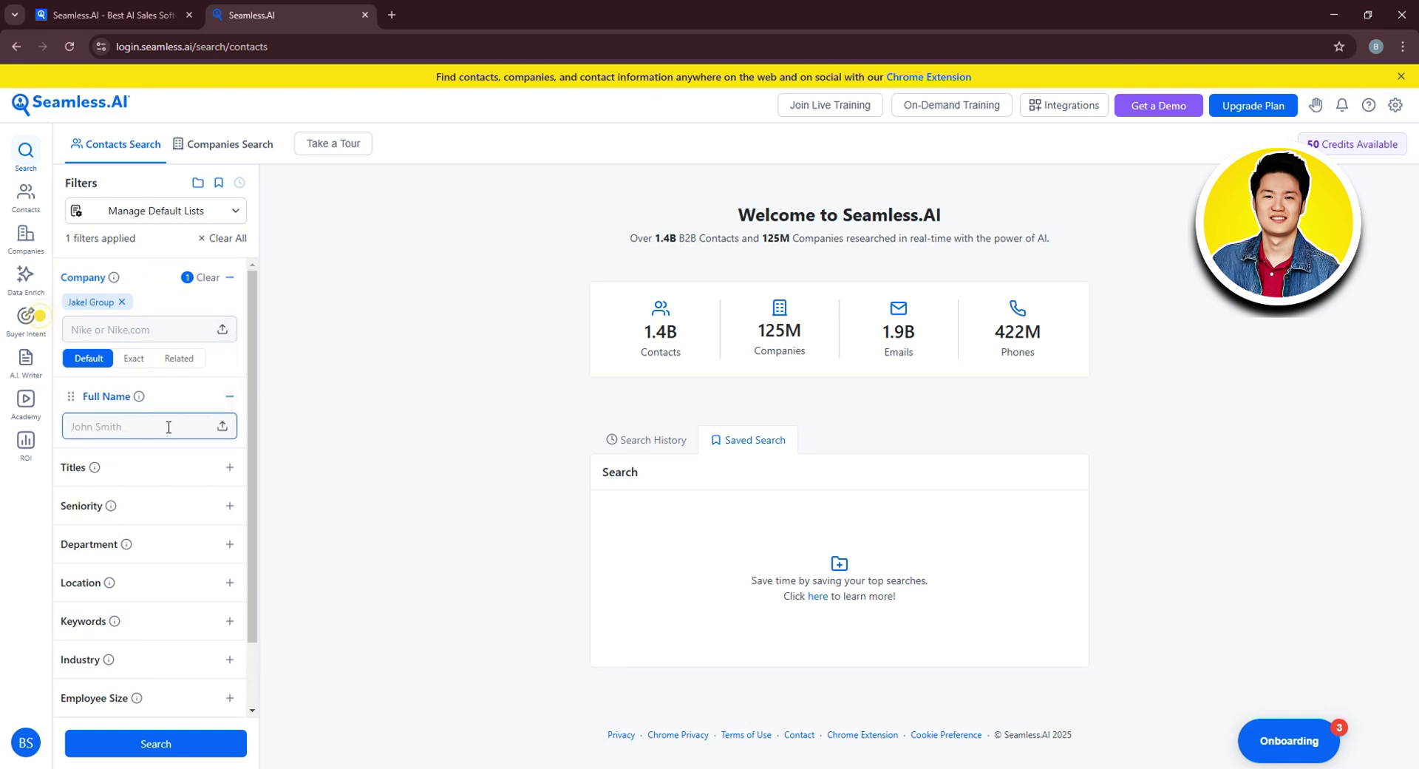
pyautogui.write('John')
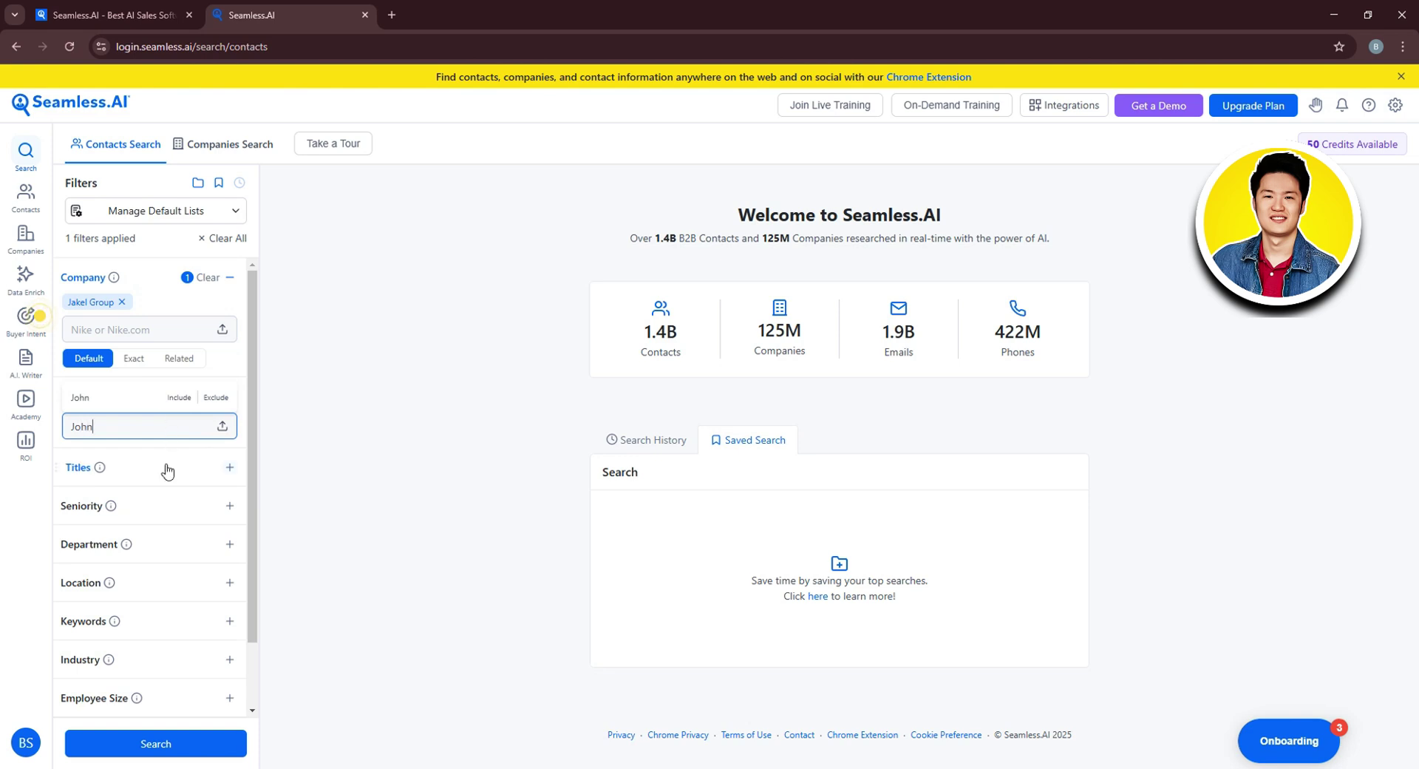
pyautogui.click(162, 473)
pyautogui.click(170, 429)
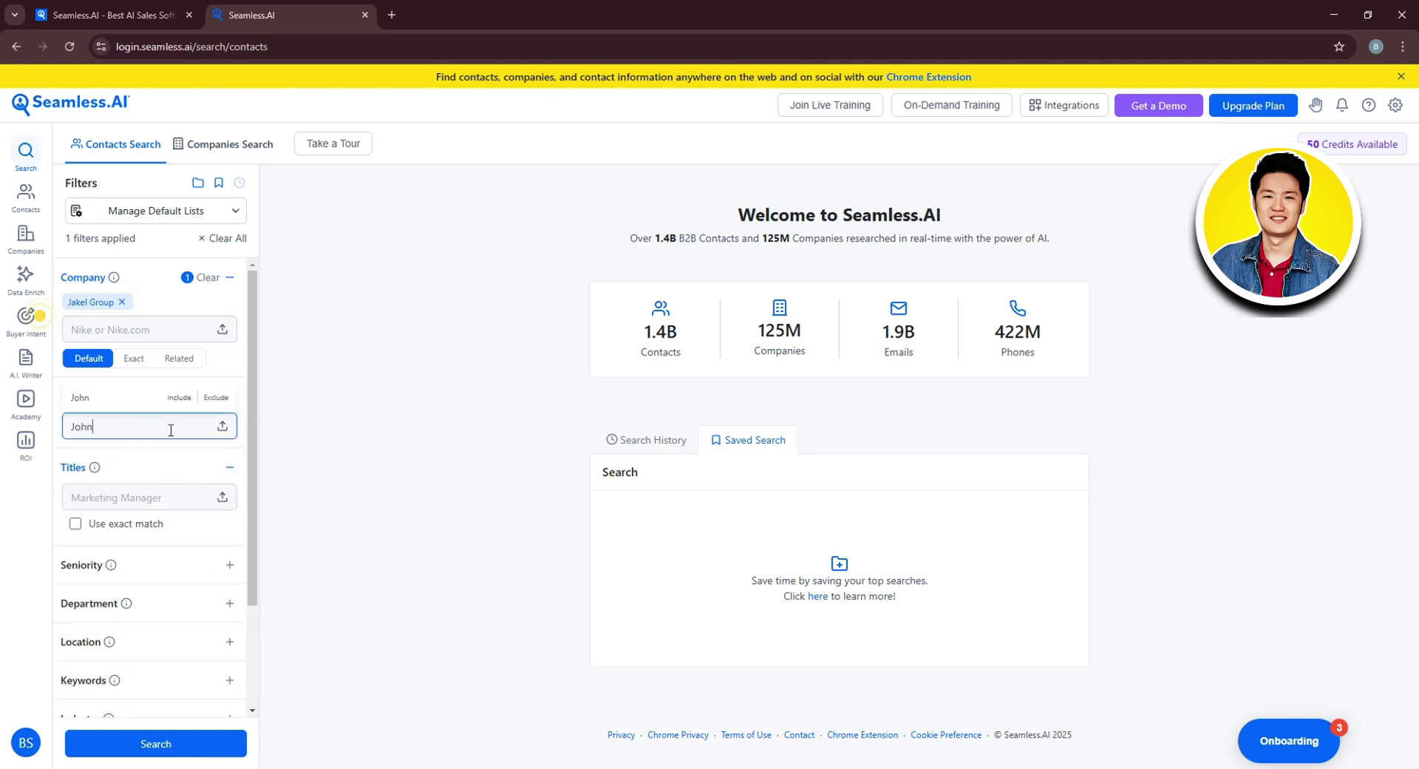
pyautogui.click(167, 400)
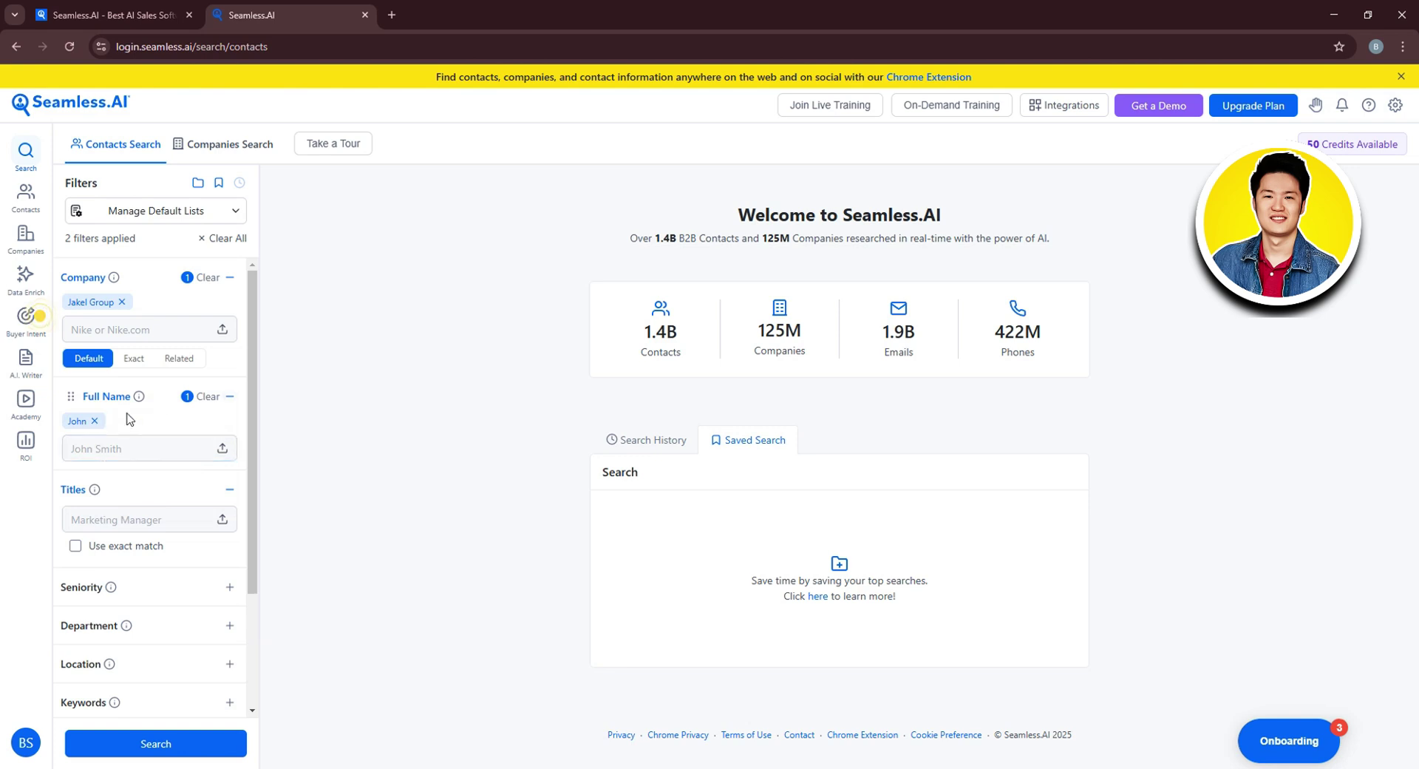
# Expand the Titles and Seniority filters below Full Name
pyautogui.scroll(-1, 132, 431)
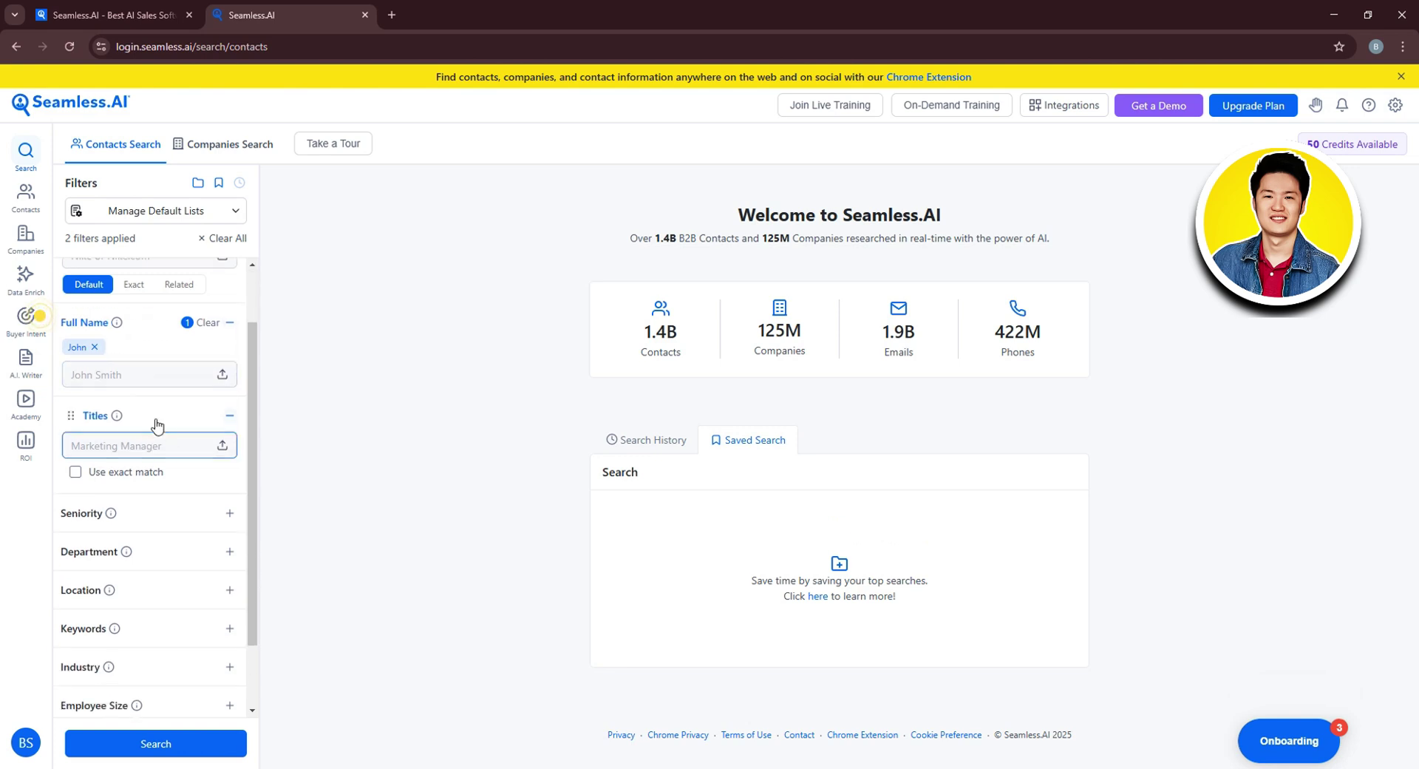
pyautogui.click(106, 375)
pyautogui.click(152, 444)
pyautogui.scroll(-1, 166, 471)
pyautogui.click(144, 430)
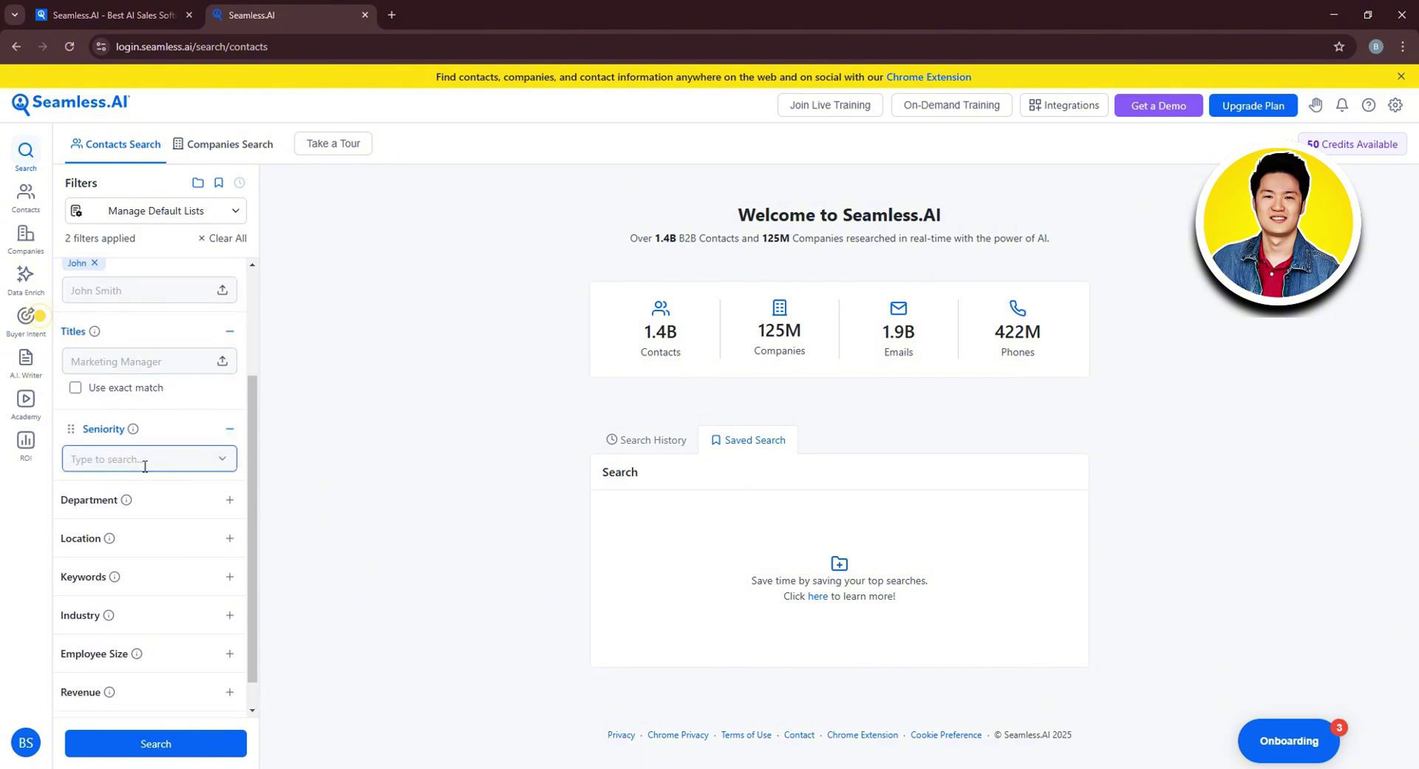
# Include Director as the Seniority level
pyautogui.click(225, 460)
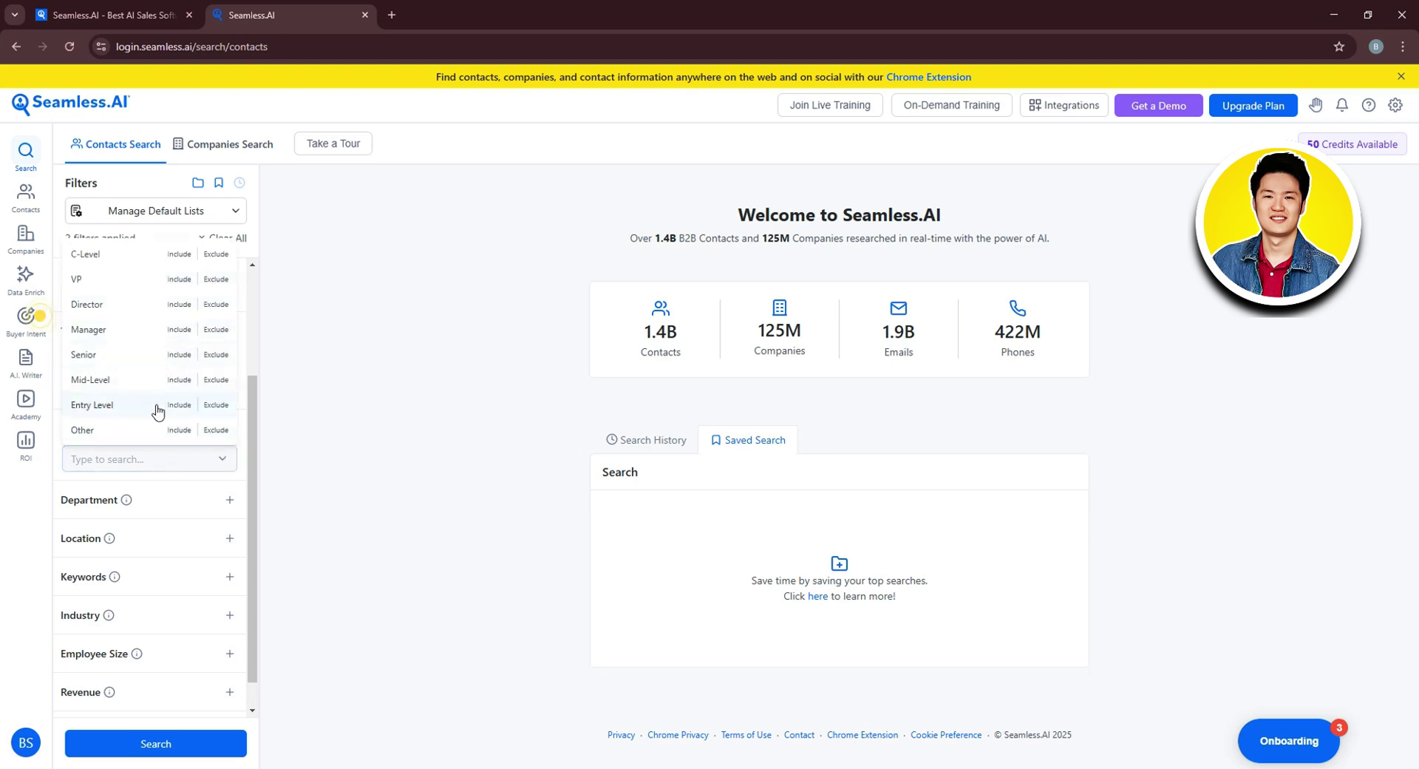
pyautogui.click(149, 305)
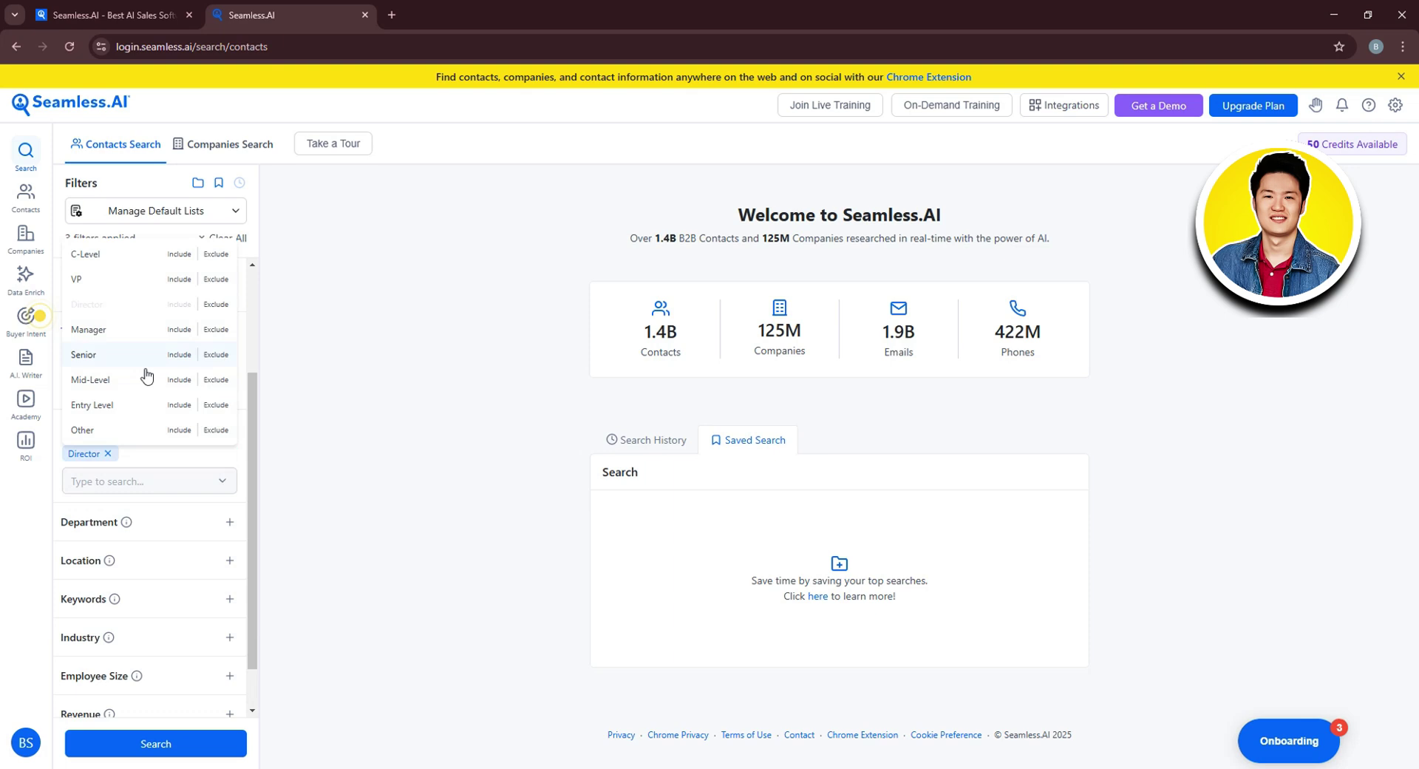
pyautogui.click(201, 466)
pyautogui.scroll(-1, 158, 466)
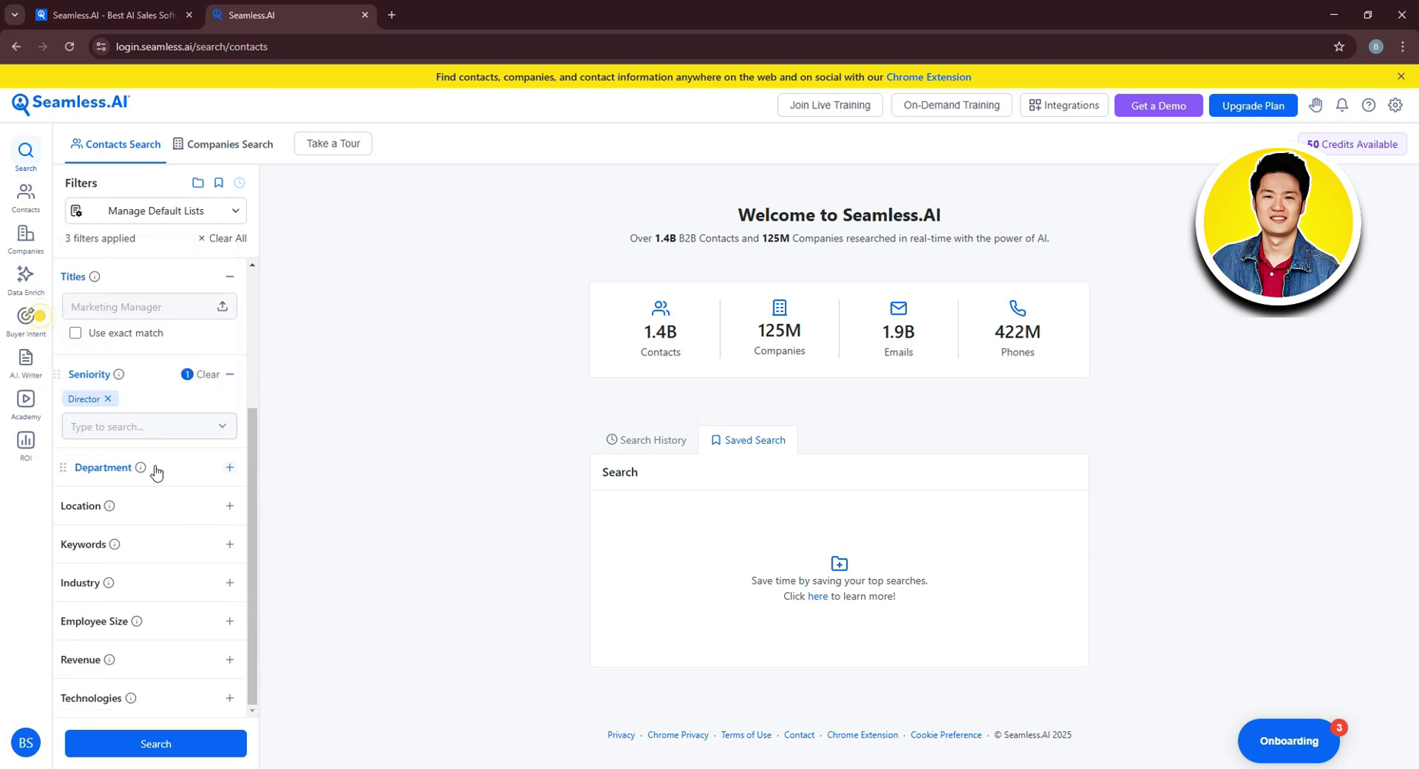
# Expand the Department filter and include Sales
pyautogui.click(230, 467)
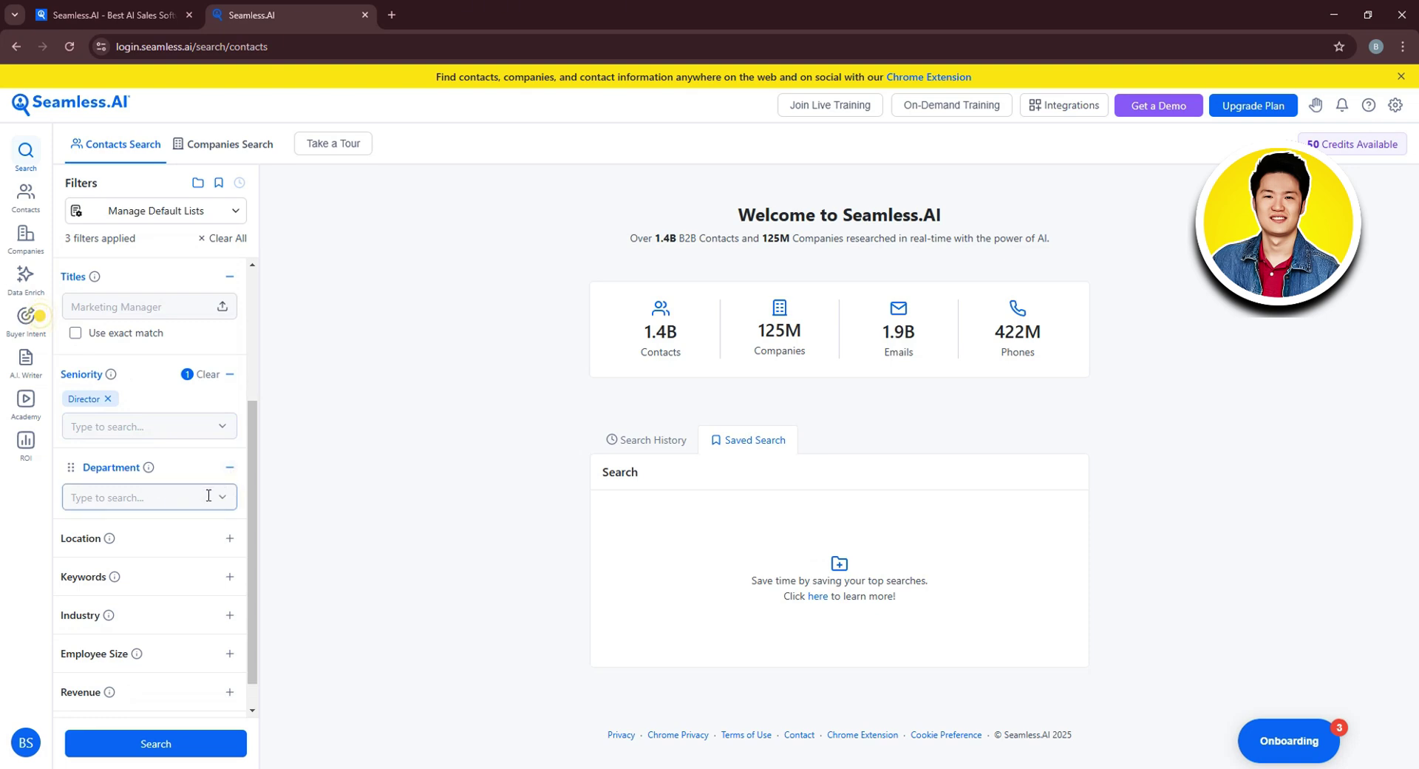
pyautogui.click(222, 498)
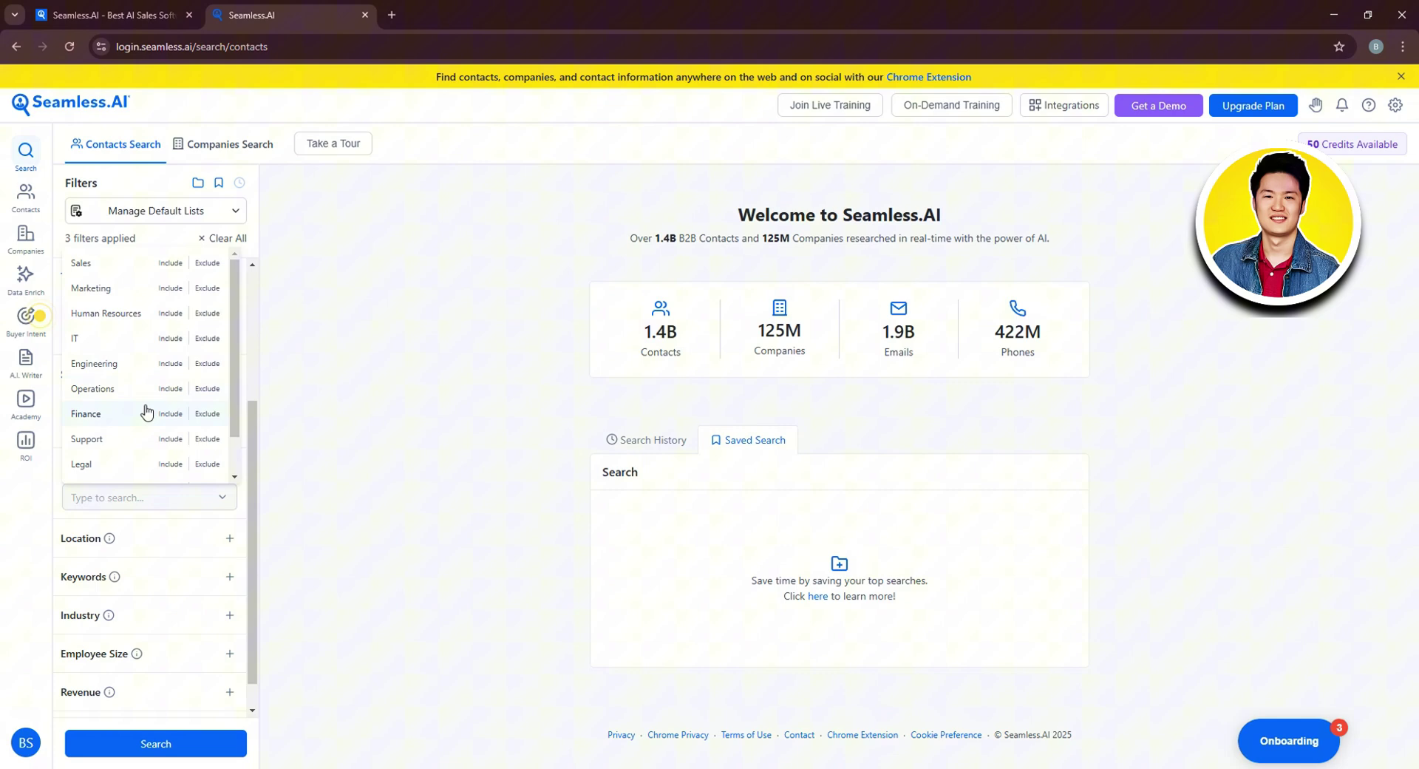
pyautogui.click(147, 272)
pyautogui.click(152, 499)
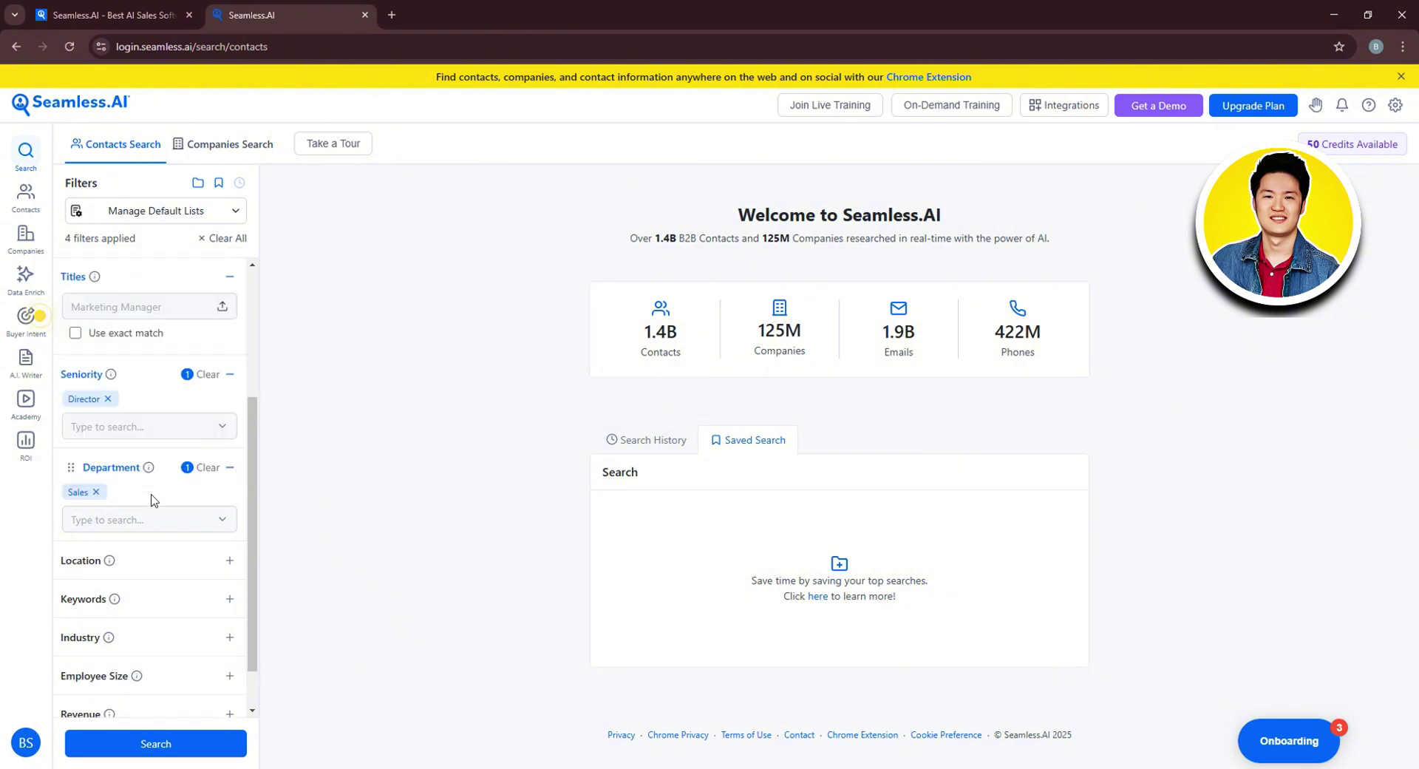
# Expand the Location filter and browse its search radius and location type choices
pyautogui.scroll(-2, 150, 510)
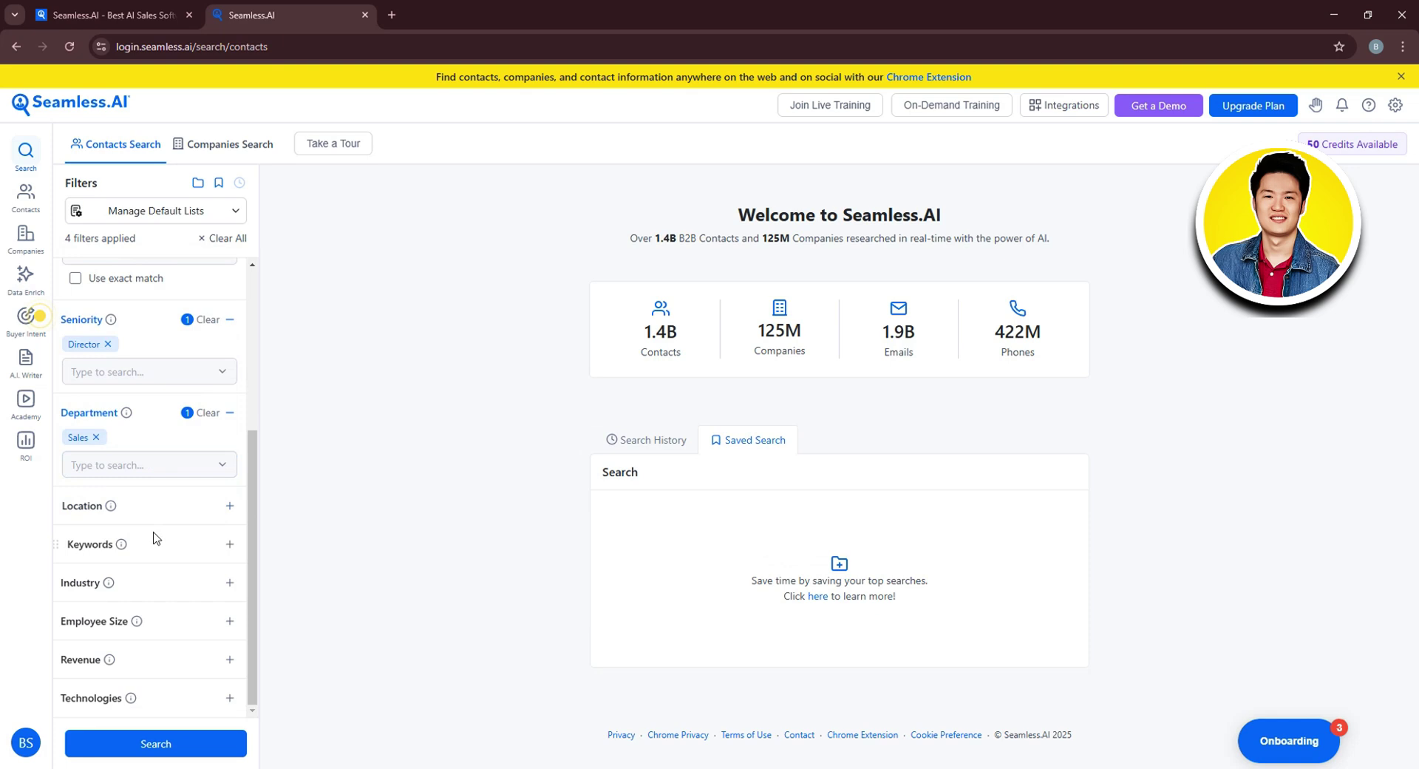
pyautogui.click(230, 508)
pyautogui.scroll(-2, 211, 521)
pyautogui.click(126, 409)
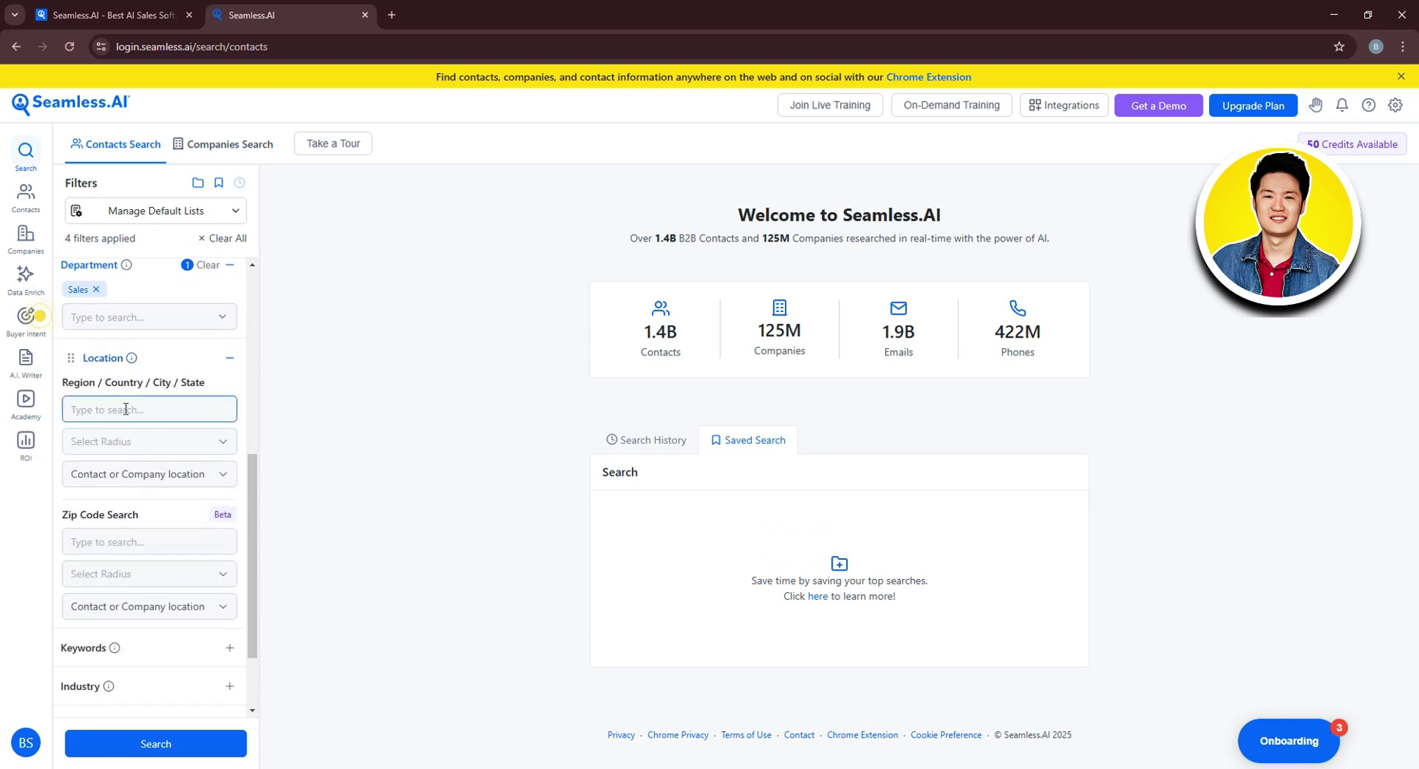
pyautogui.scroll(-1, 129, 416)
pyautogui.click(147, 367)
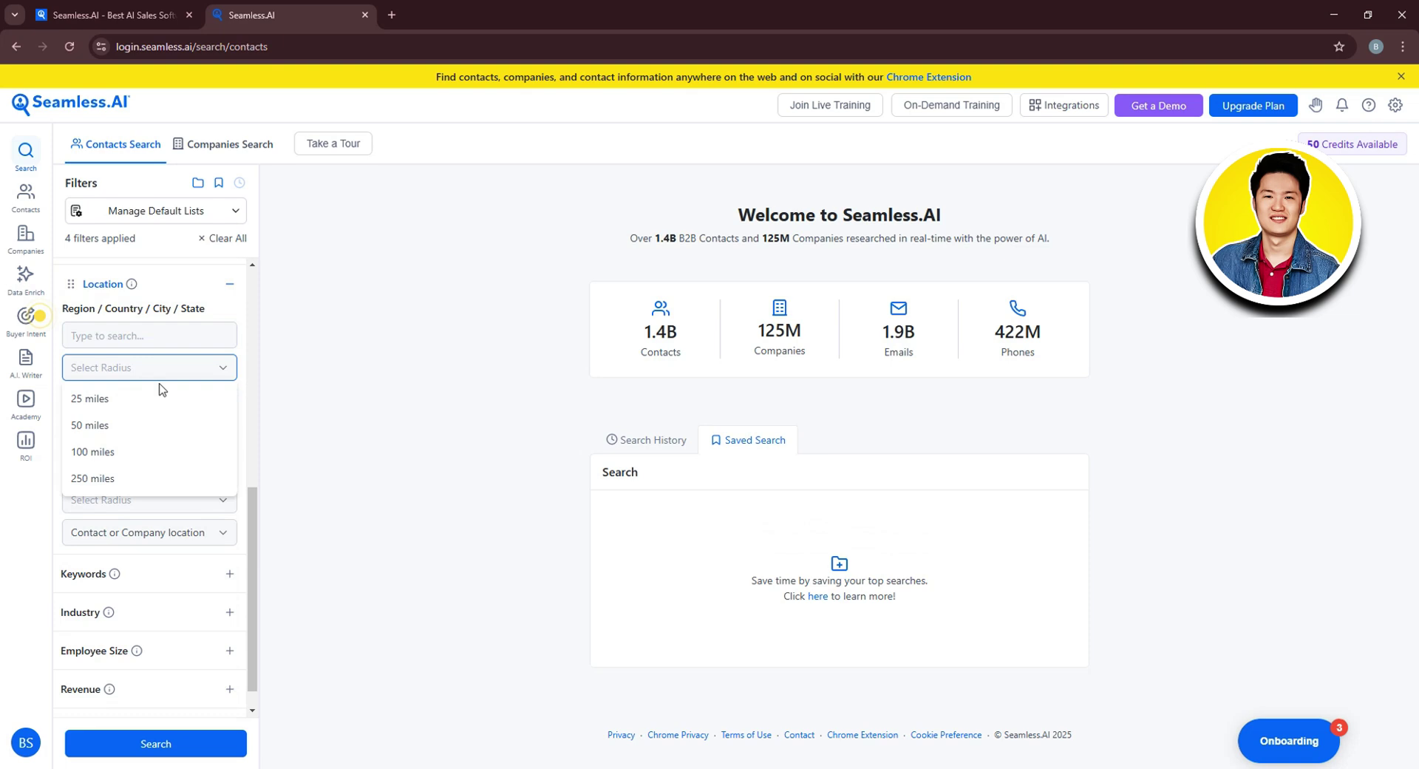
pyautogui.click(154, 366)
pyautogui.click(164, 401)
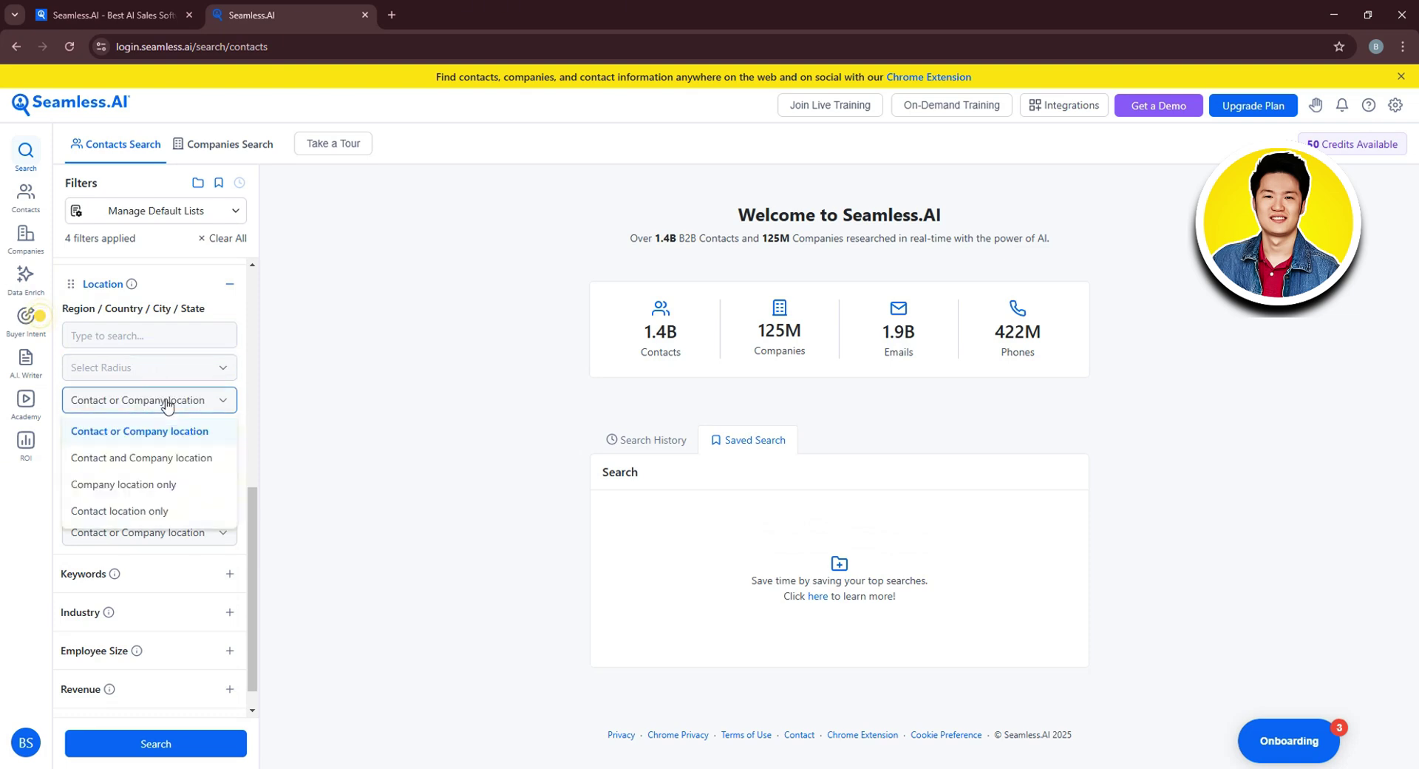
pyautogui.click(180, 399)
pyautogui.click(180, 370)
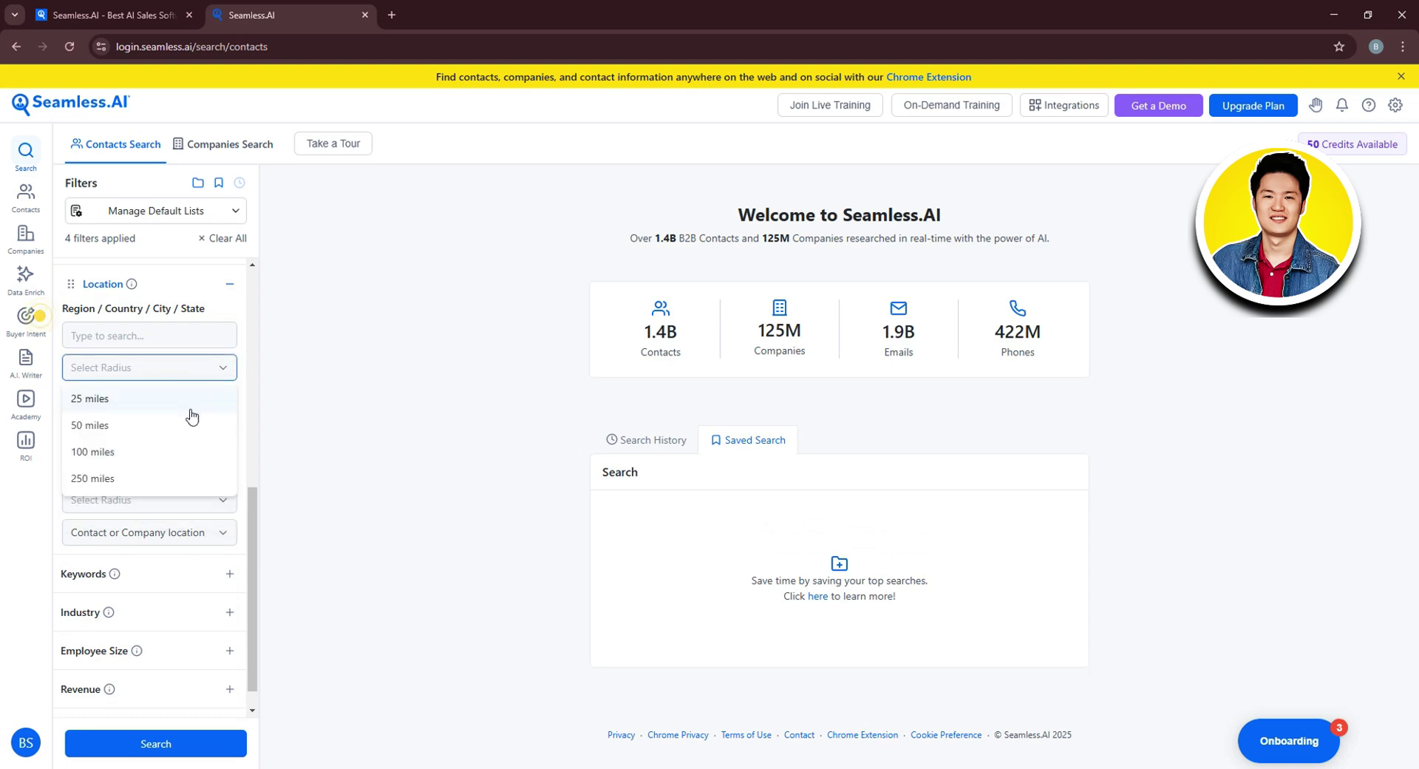
# Open and close the Zip Code Search radius options
pyautogui.click(273, 503)
pyautogui.scroll(-1, 177, 481)
pyautogui.click(123, 441)
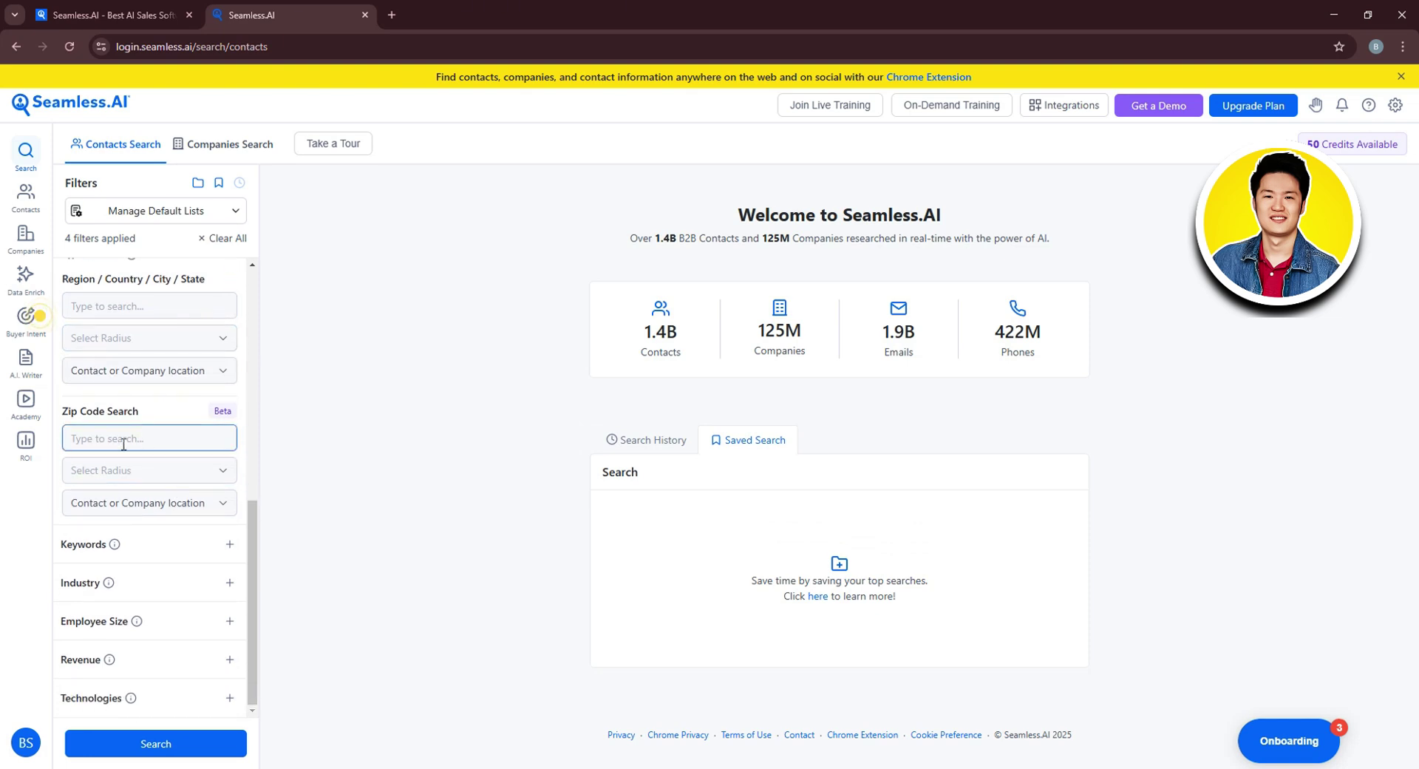
pyautogui.click(153, 473)
pyautogui.click(169, 473)
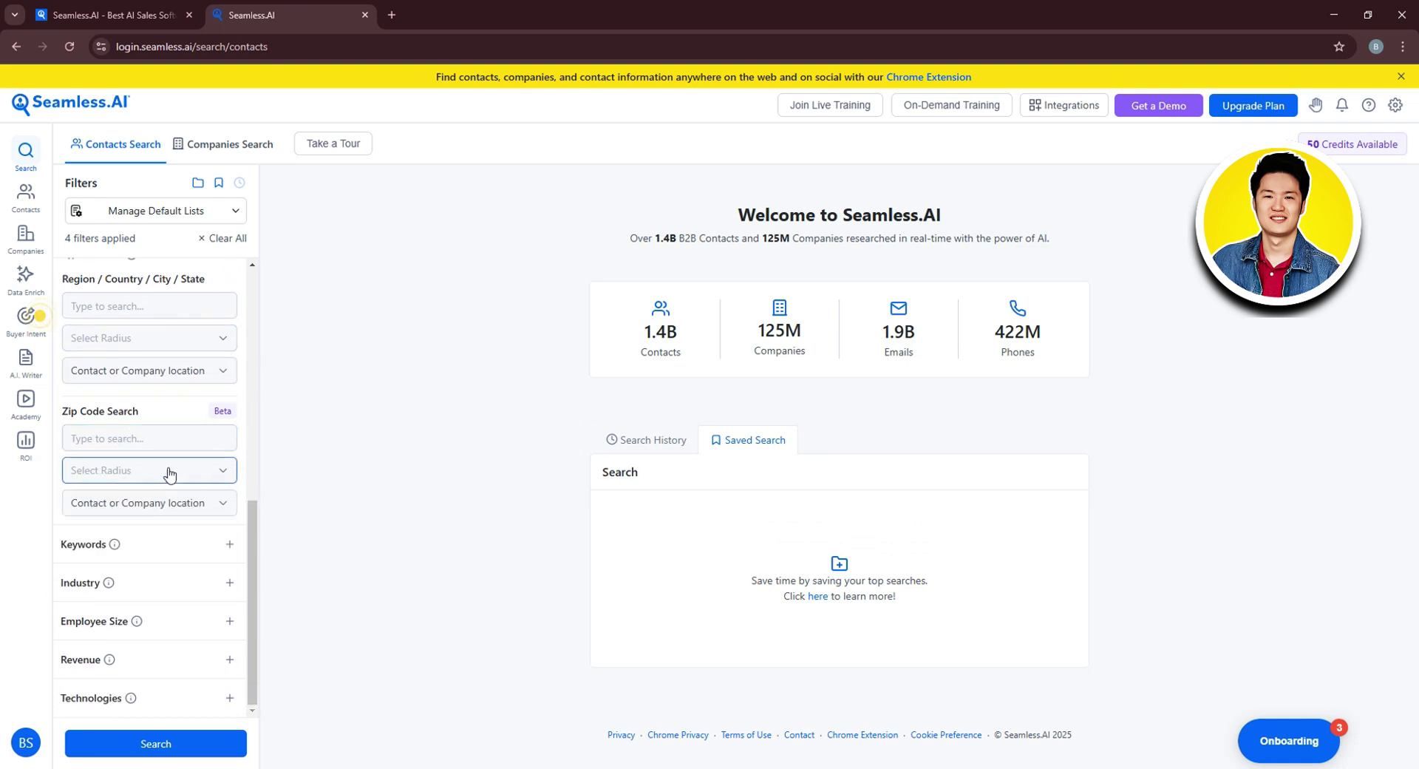
# Expand the Keywords filter and focus its keyword field
pyautogui.click(230, 545)
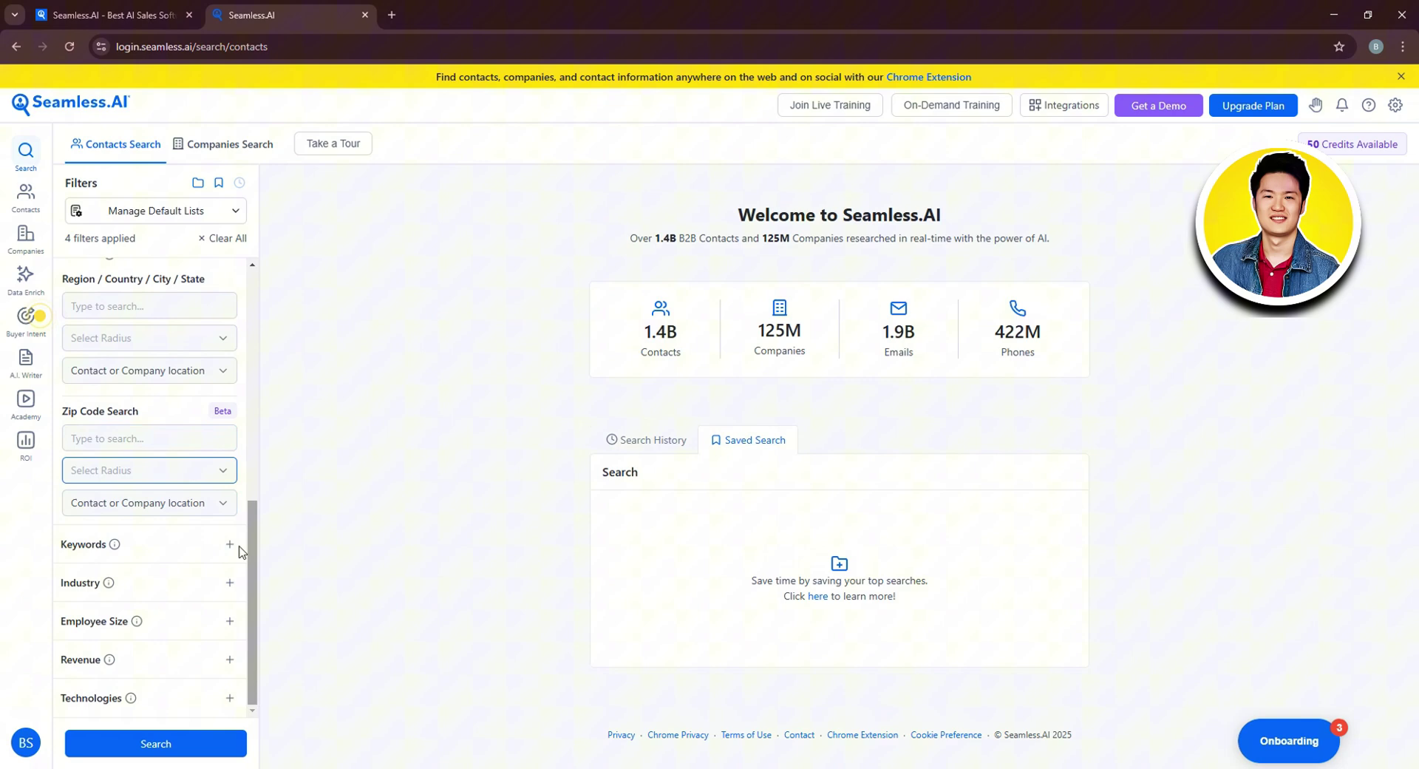
pyautogui.scroll(-1, 198, 561)
pyautogui.click(171, 510)
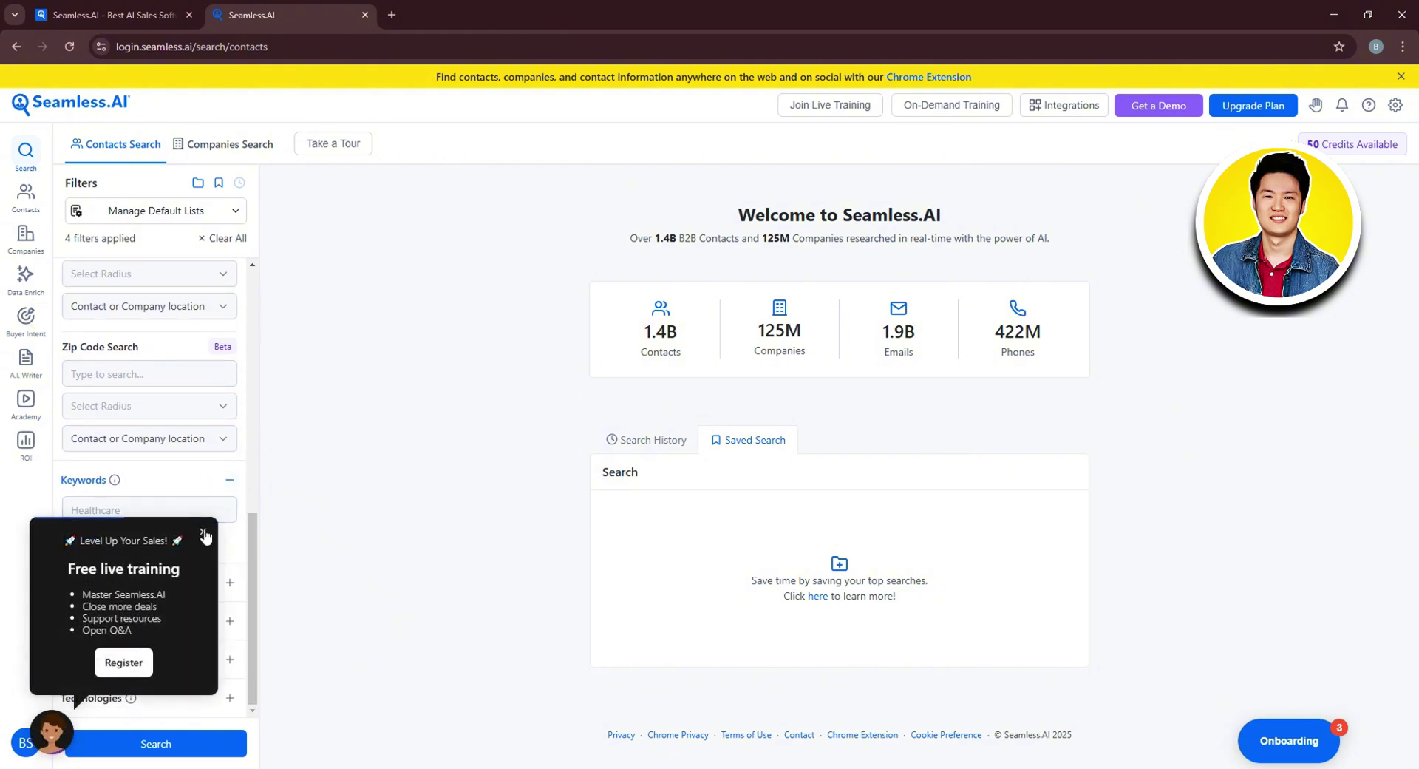
# Dismiss the live training popup and switch keyword matching to Or, then back to And
pyautogui.click(203, 533)
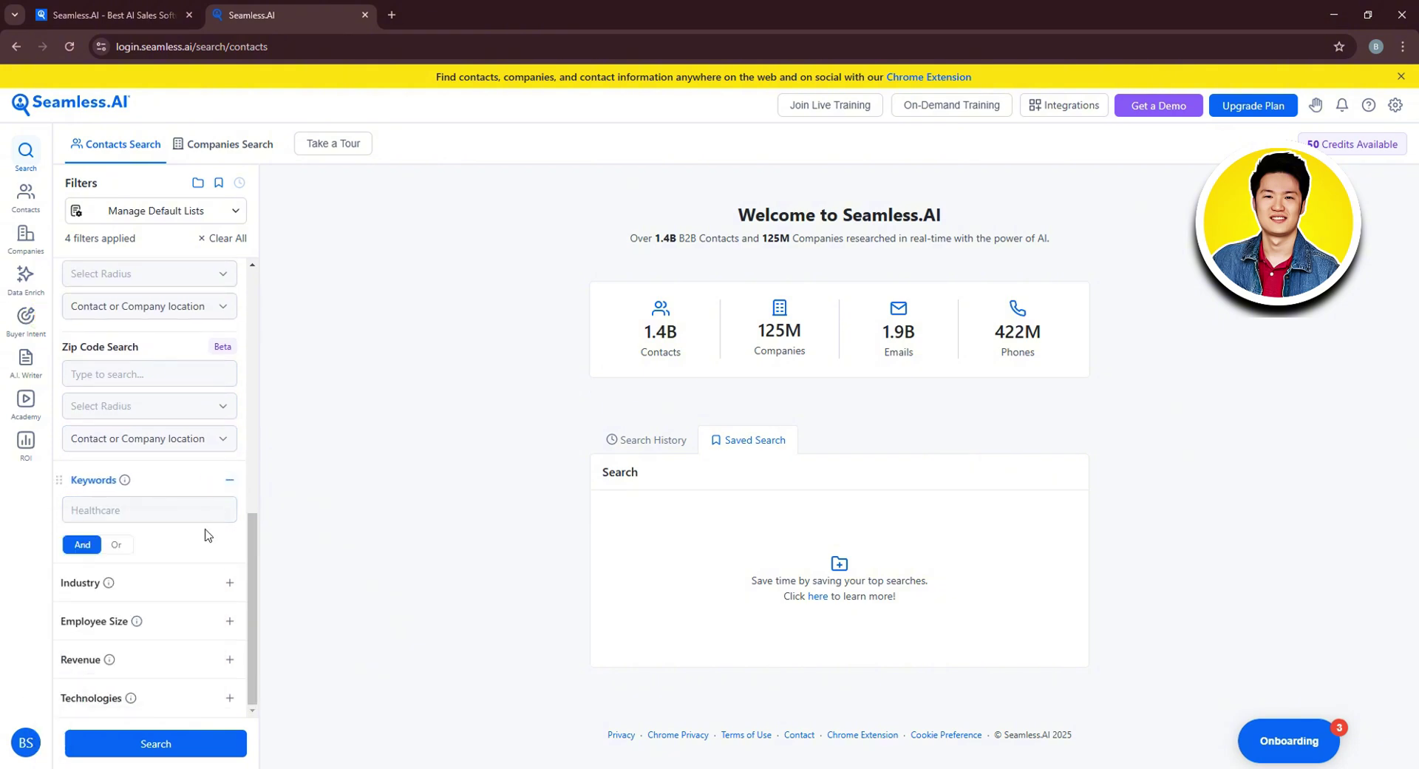
pyautogui.click(117, 546)
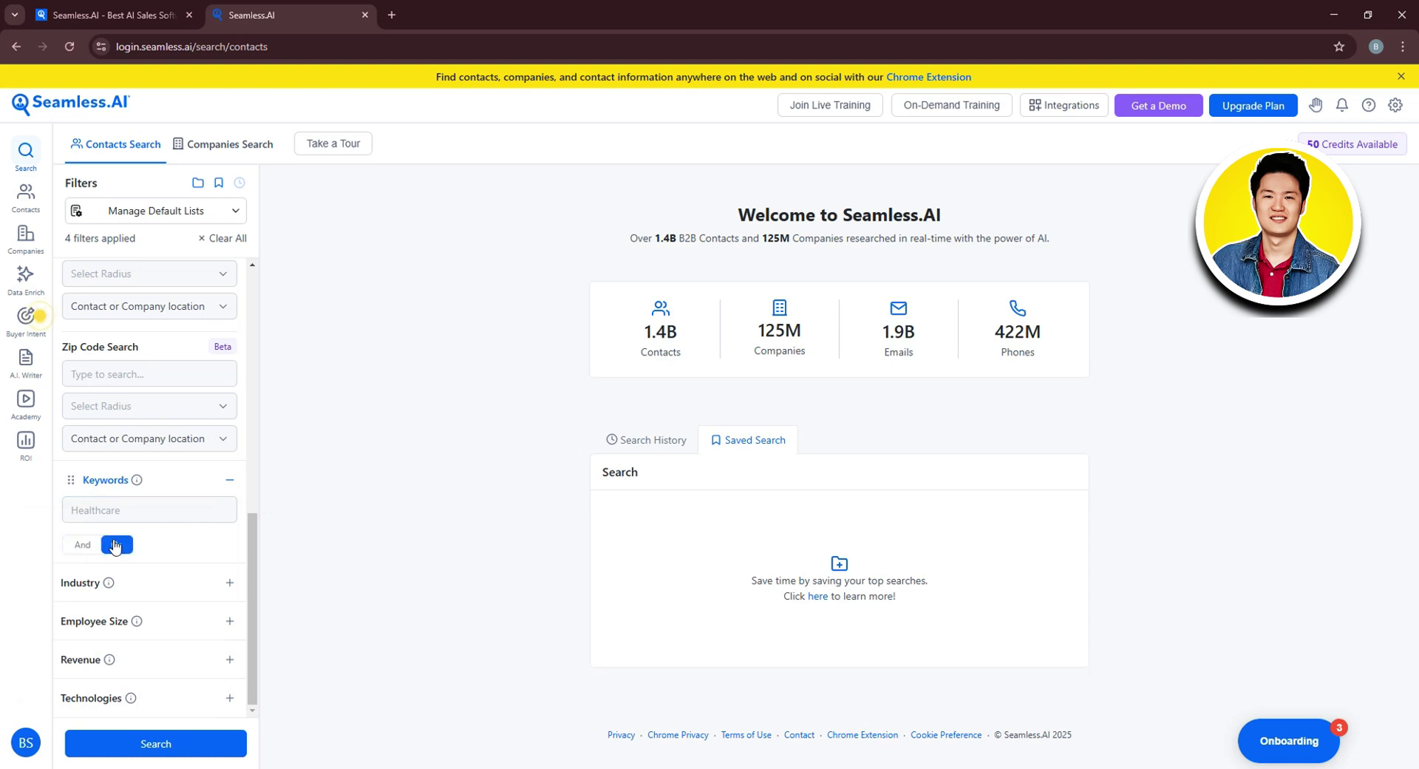
pyautogui.click(82, 545)
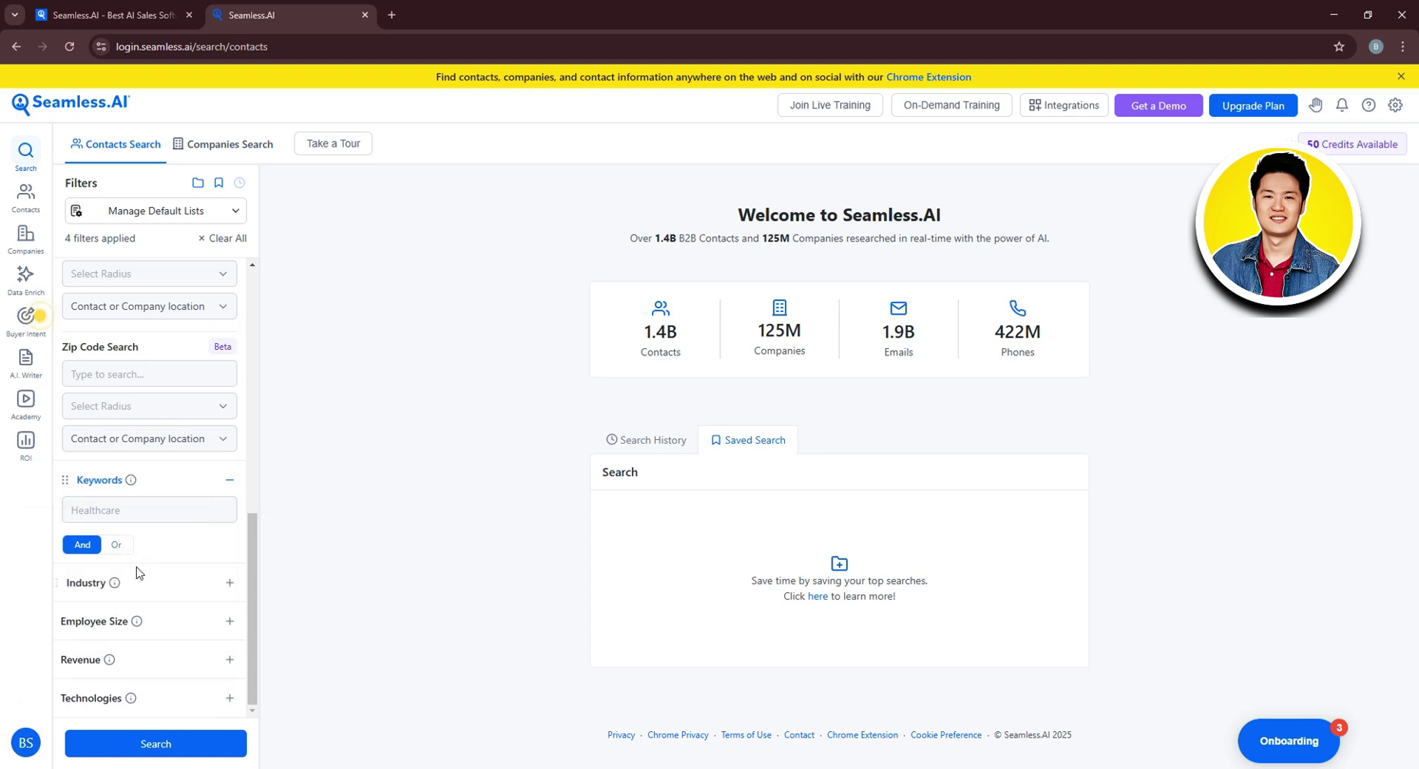
# Filter contacts by the Education & Training industry and try the SIC and NAICS fields
pyautogui.click(228, 584)
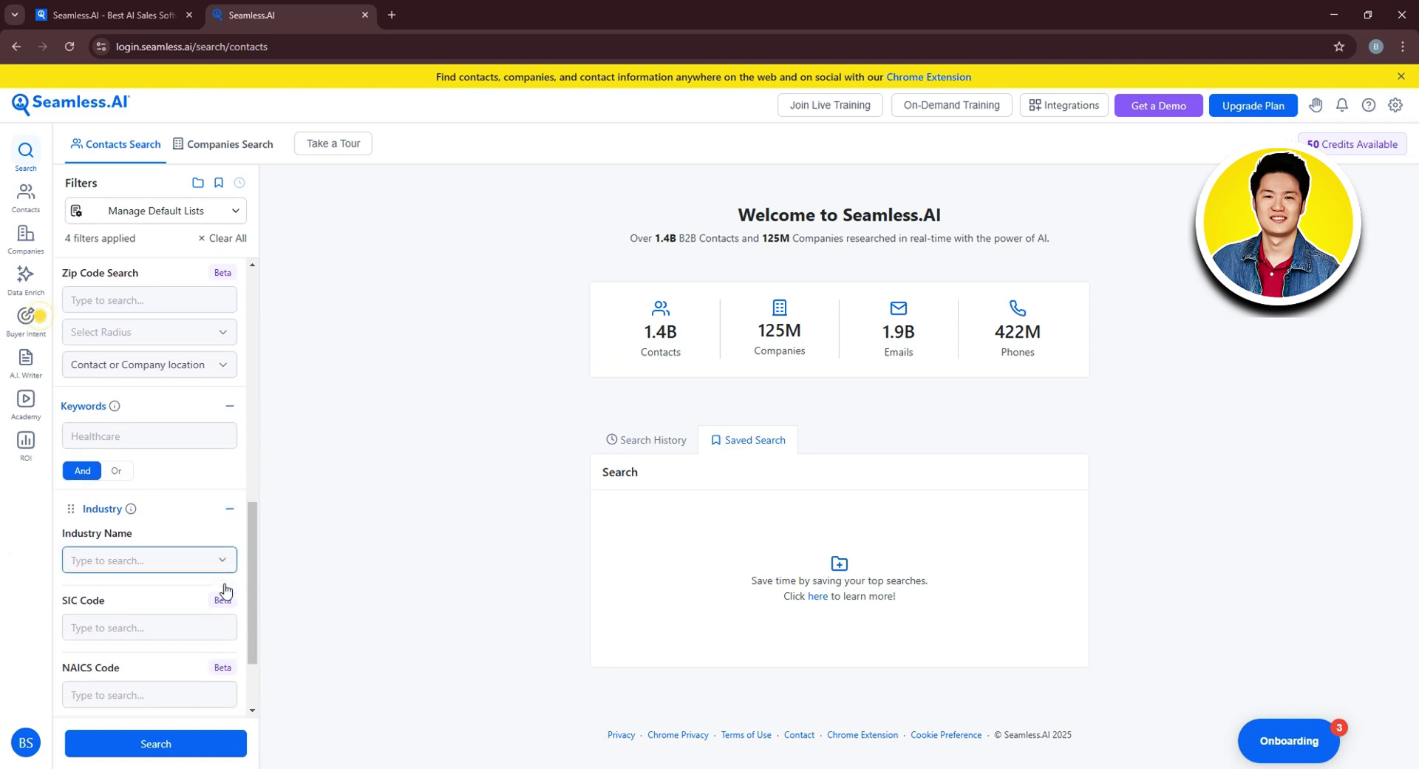
pyautogui.scroll(-2, 176, 550)
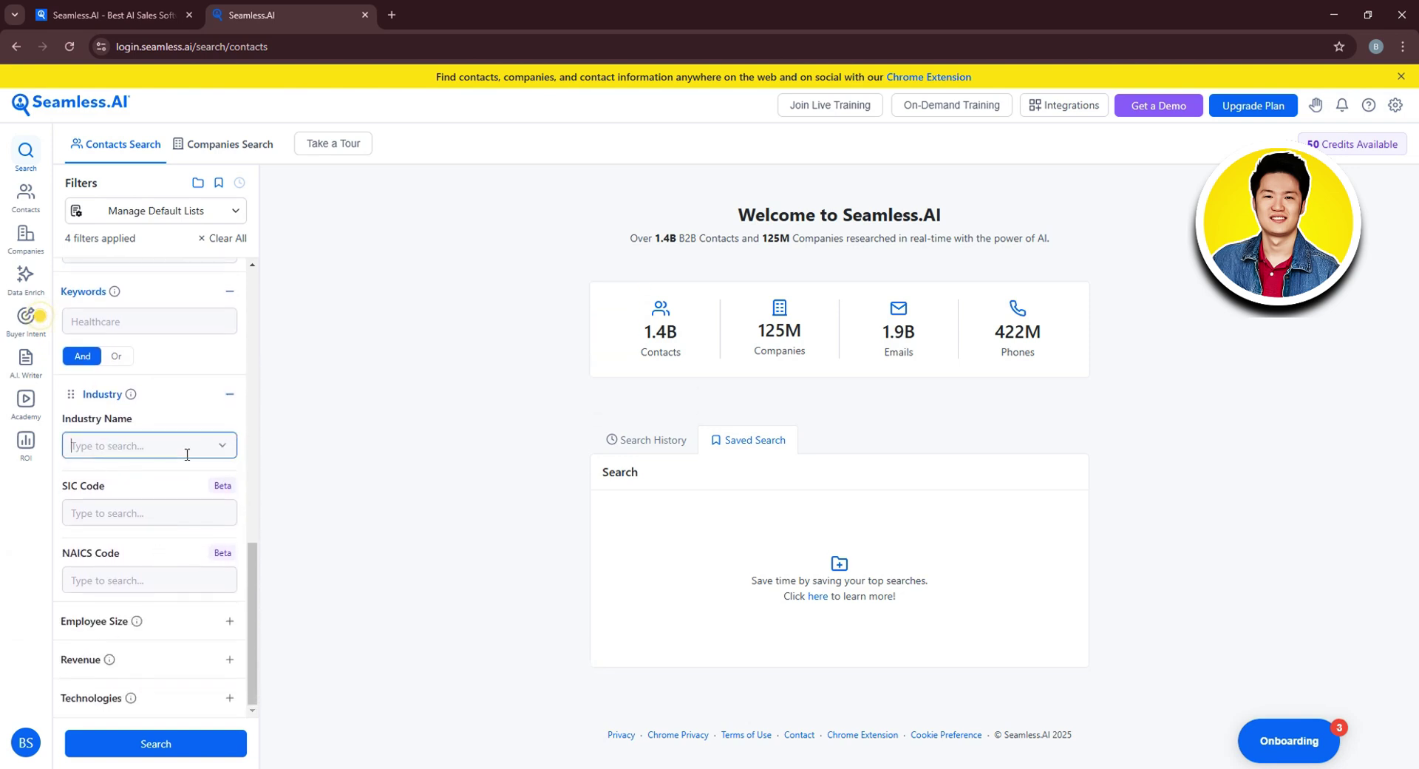
pyautogui.click(216, 452)
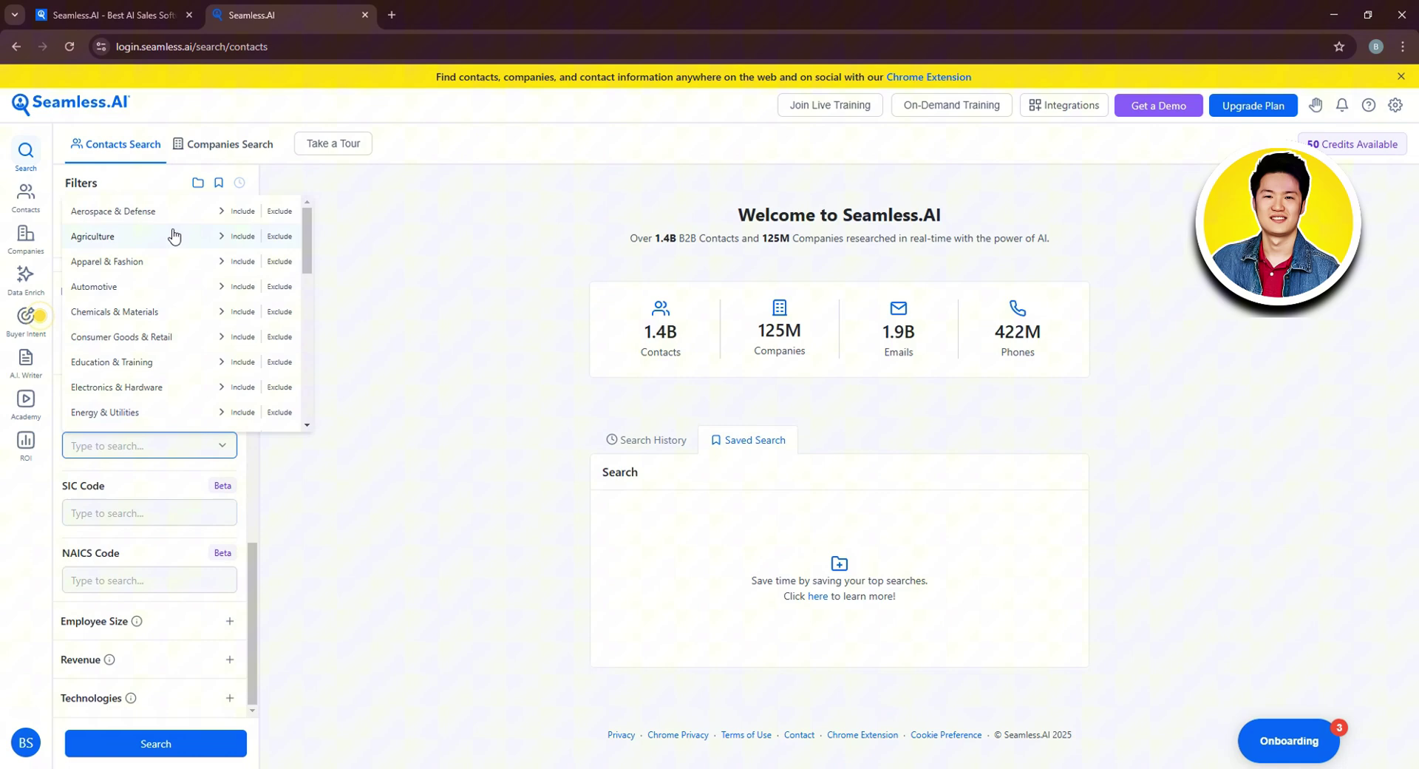
pyautogui.click(172, 367)
pyautogui.scroll(-1, 185, 456)
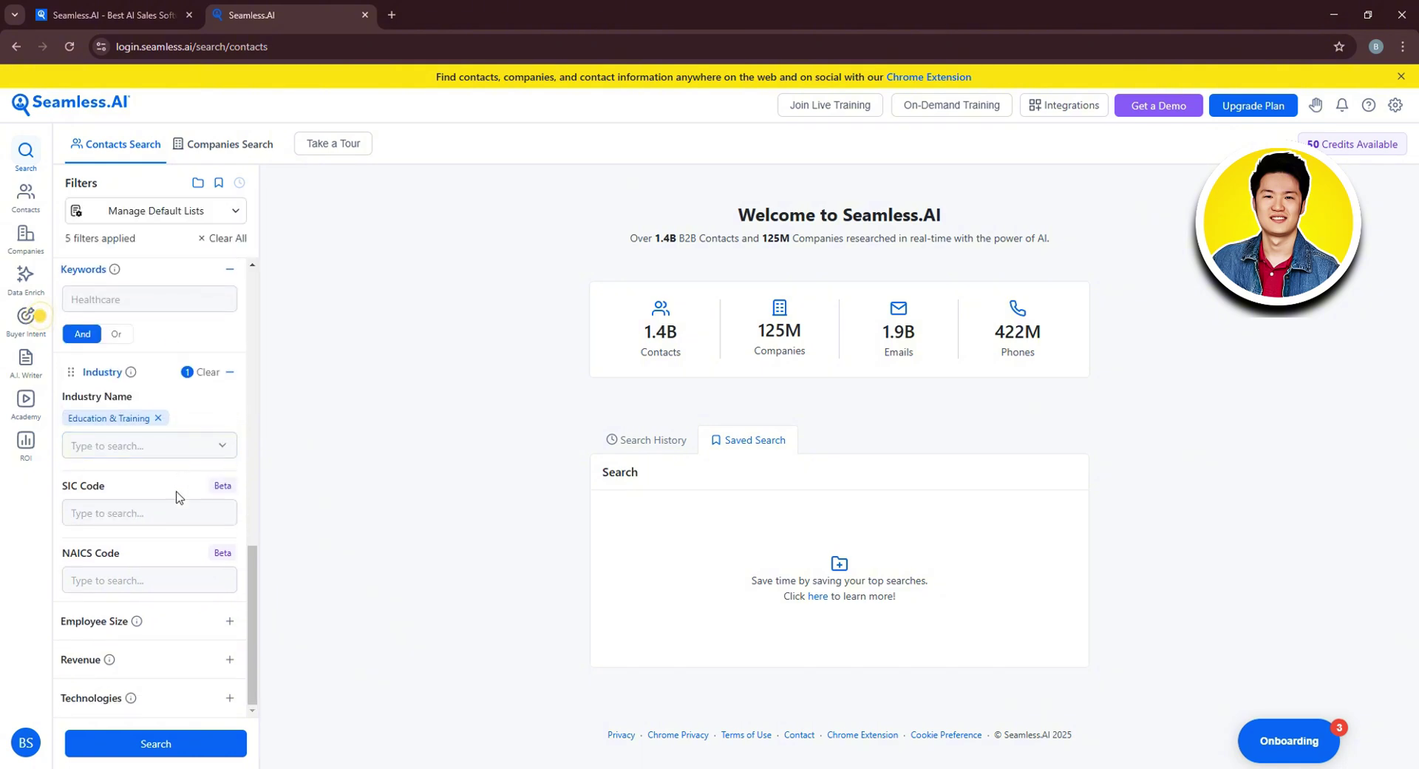
pyautogui.click(143, 514)
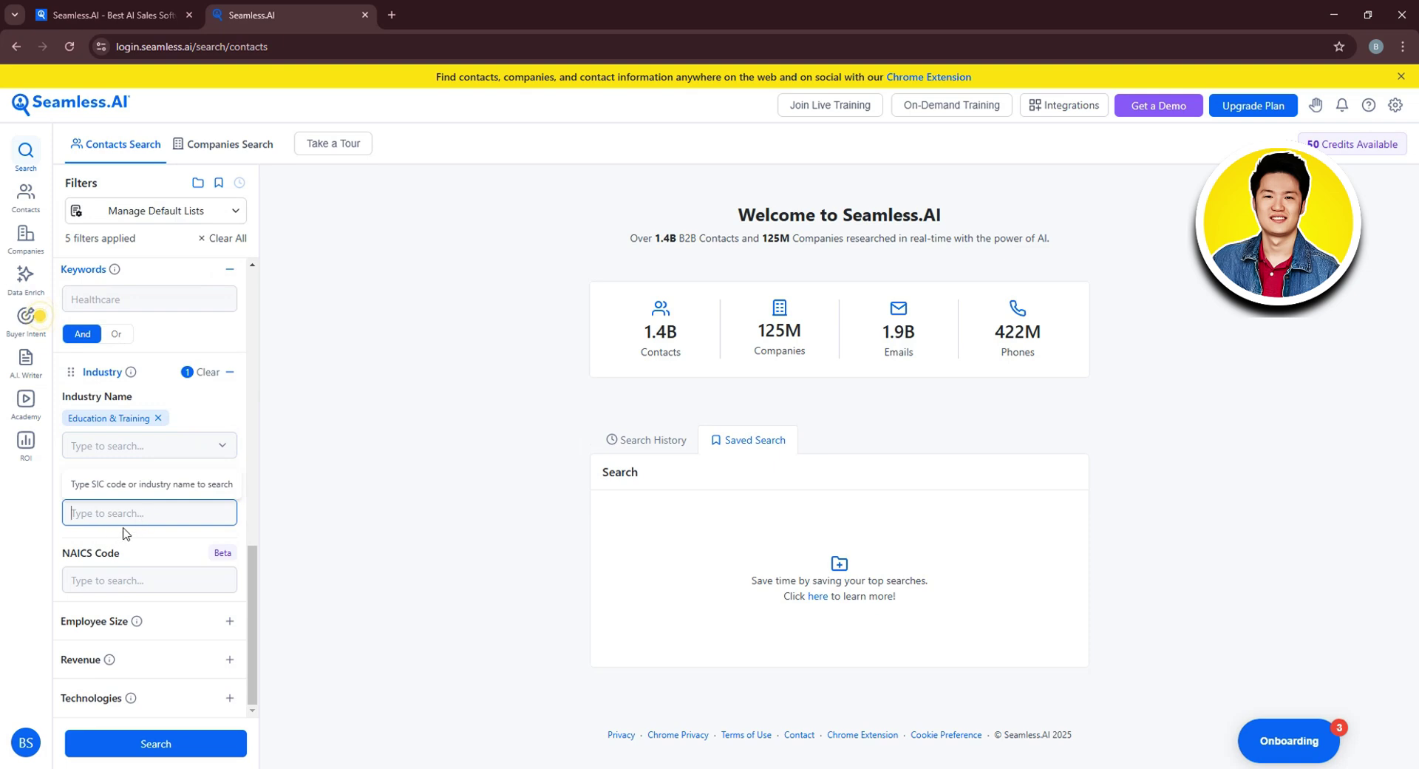
pyautogui.click(152, 580)
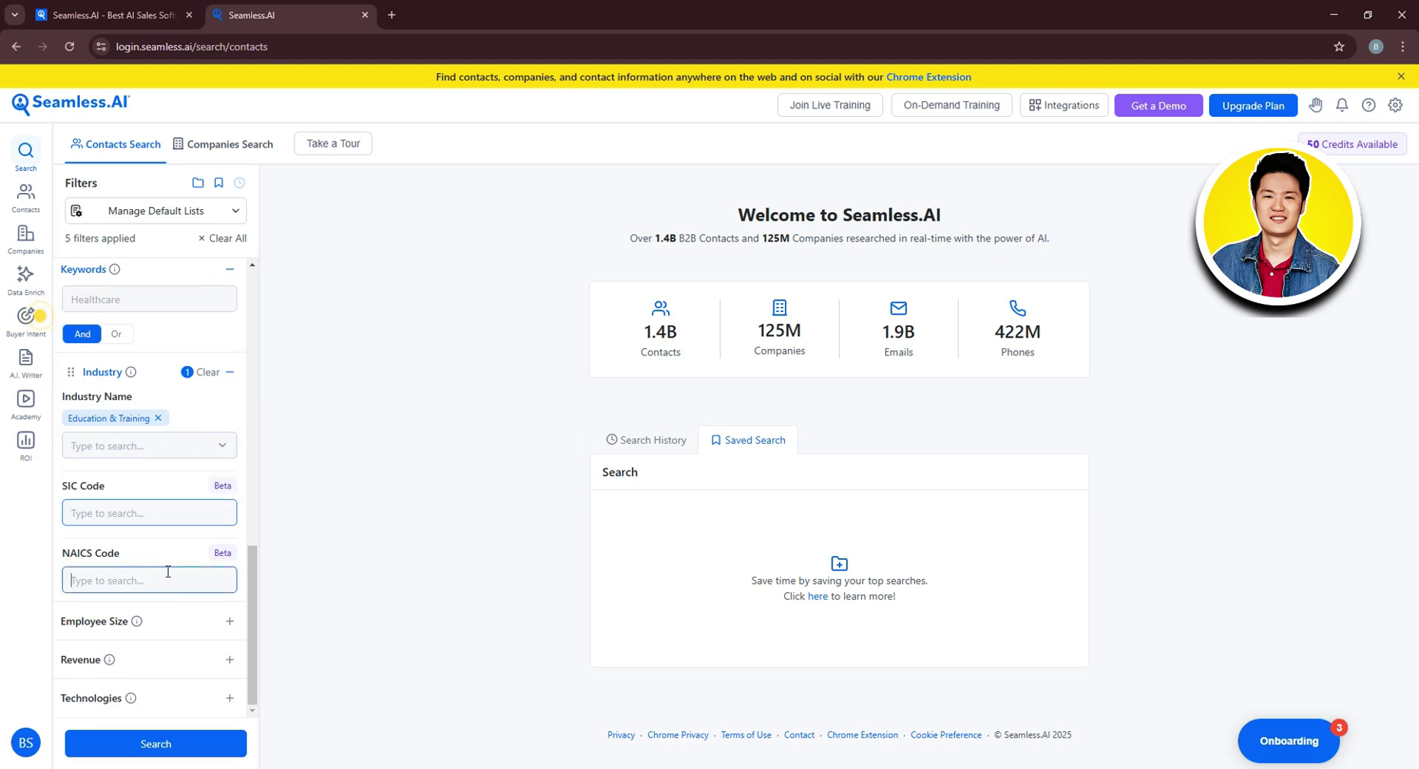
# Filter to companies with 11 - 50 employees and $1M - $5M revenue
pyautogui.click(225, 624)
pyautogui.click(221, 621)
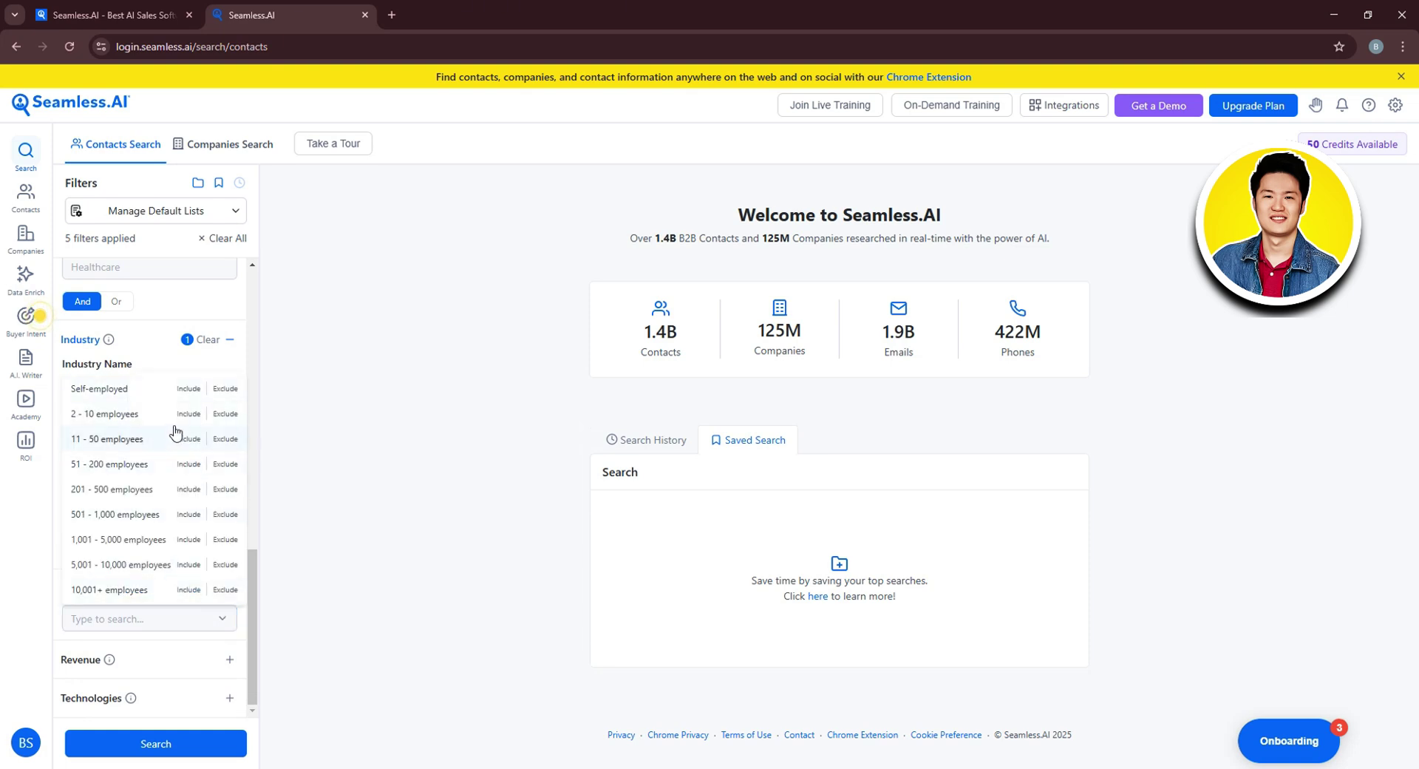
pyautogui.click(176, 440)
pyautogui.click(204, 621)
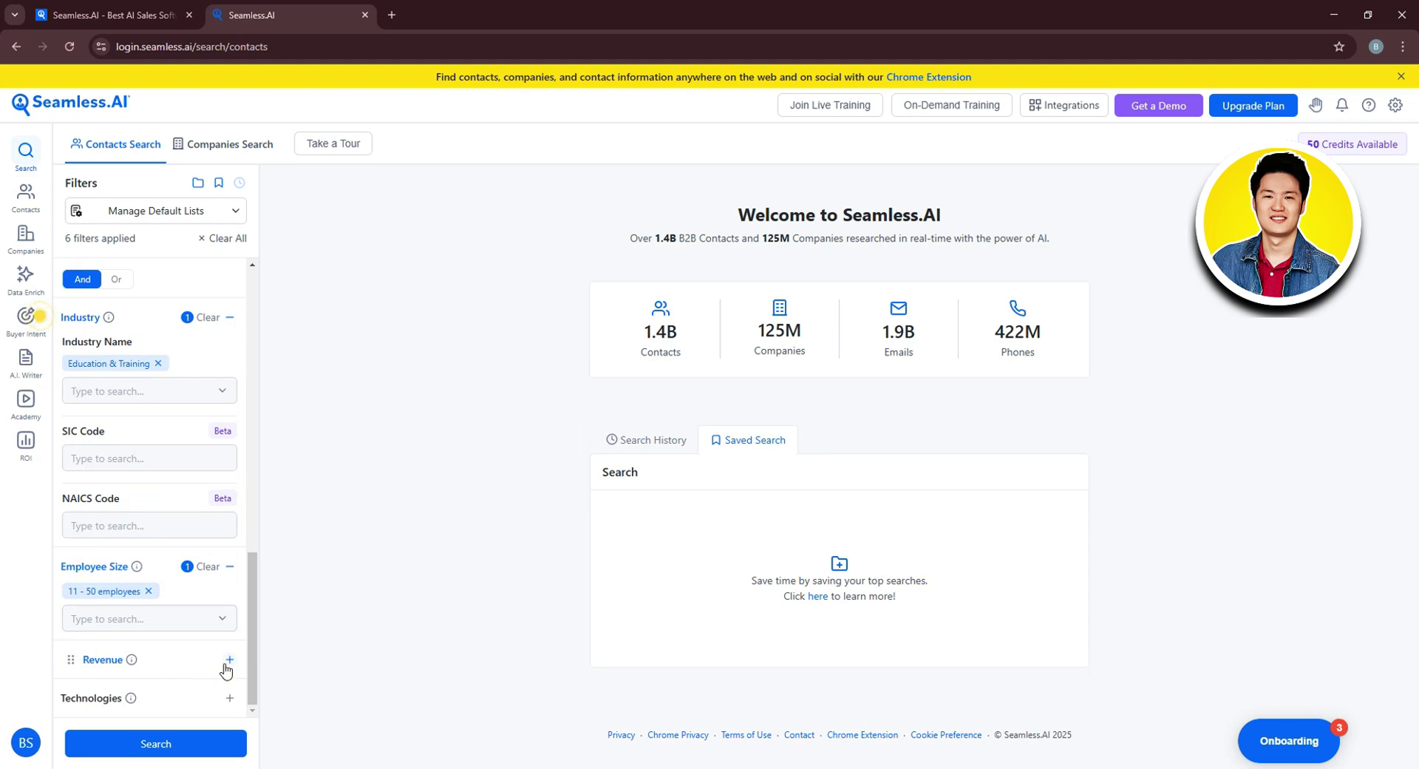
pyautogui.click(229, 663)
pyautogui.click(222, 658)
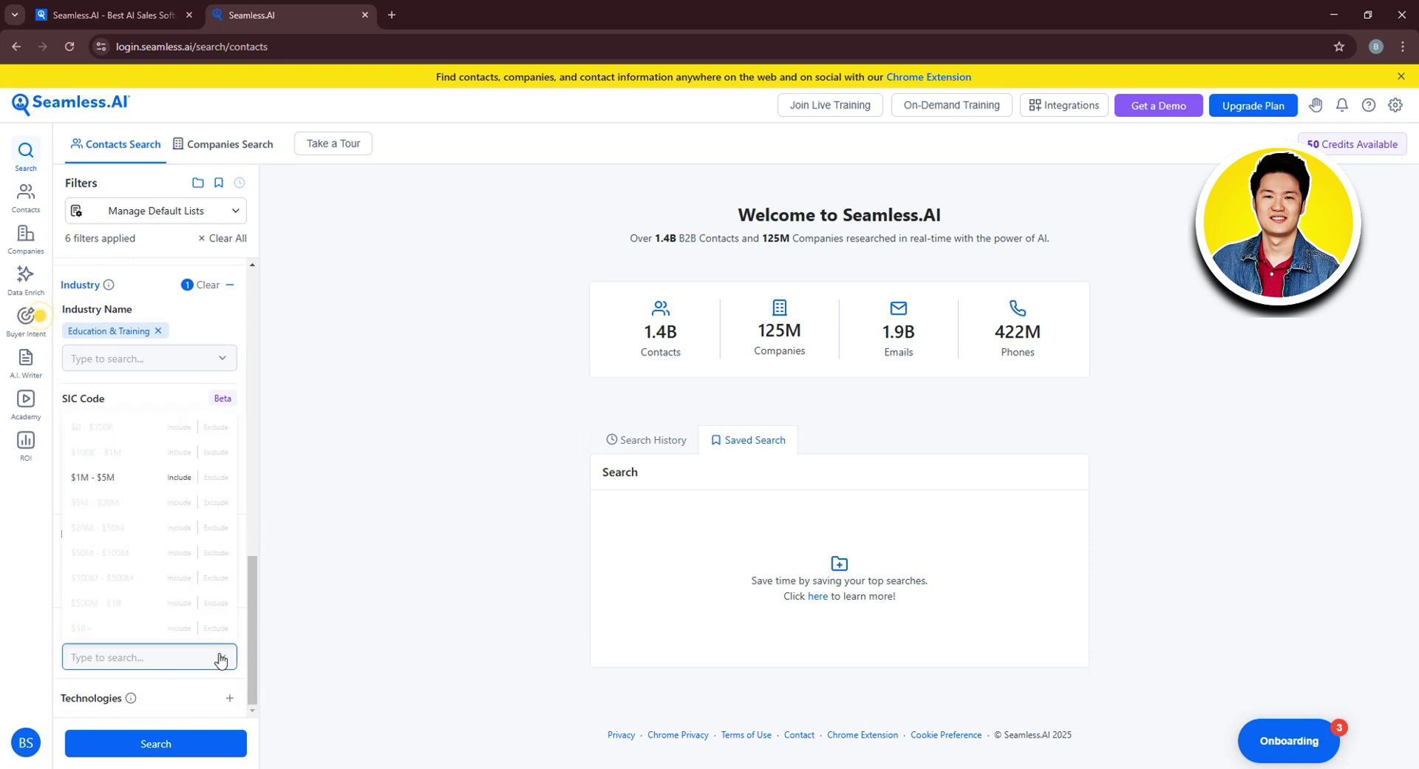
pyautogui.click(179, 477)
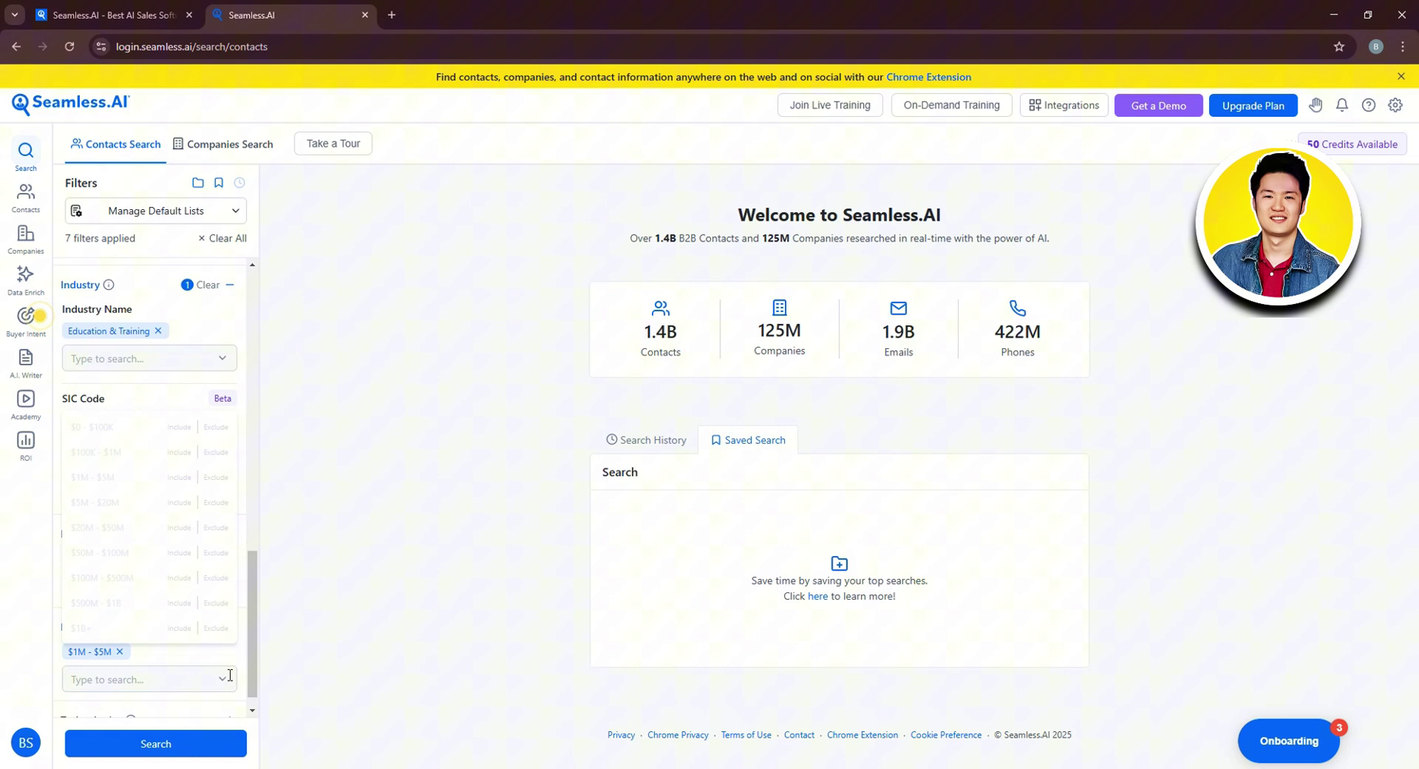
# Expand the Technologies filter, try its name search, and close the hint
pyautogui.scroll(-1, 215, 673)
pyautogui.click(227, 700)
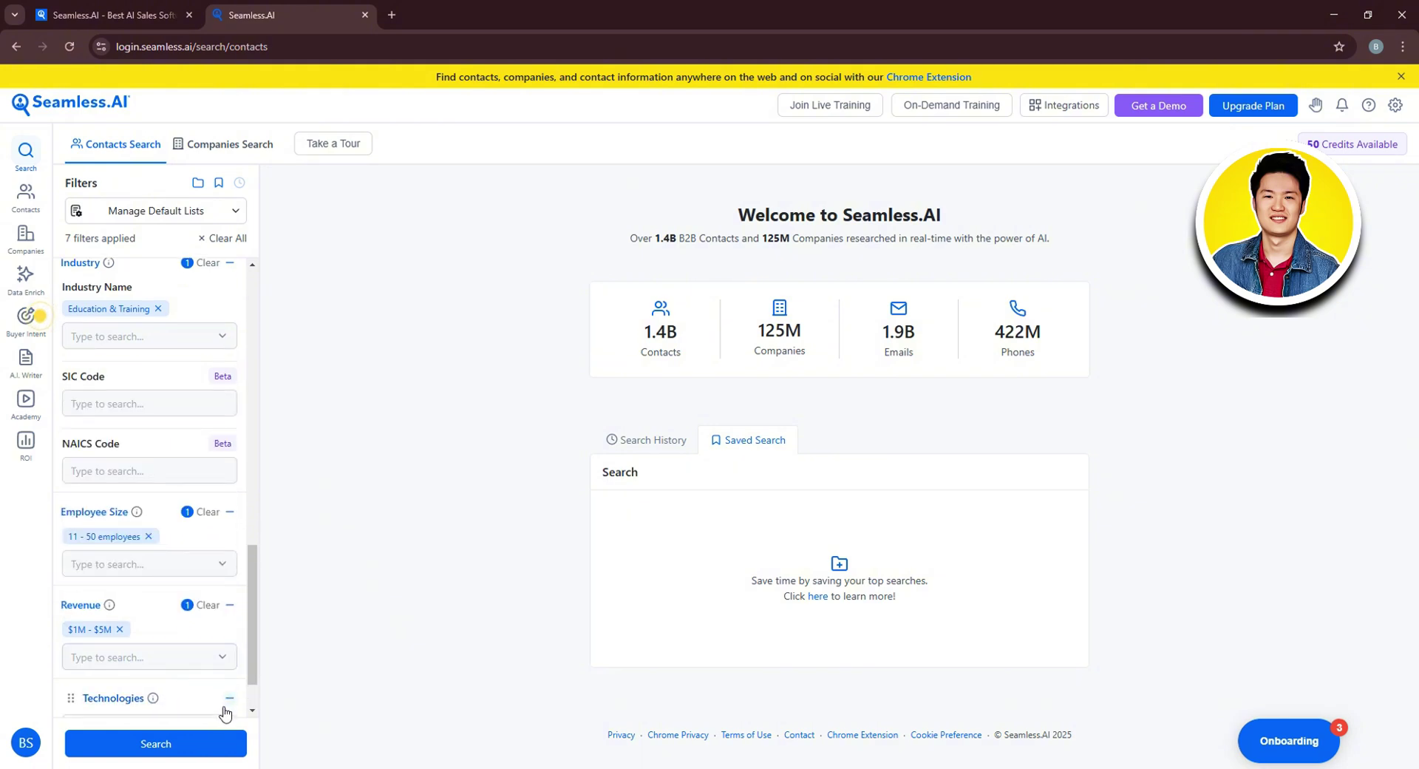
pyautogui.scroll(-1, 244, 720)
pyautogui.click(170, 671)
pyautogui.click(129, 662)
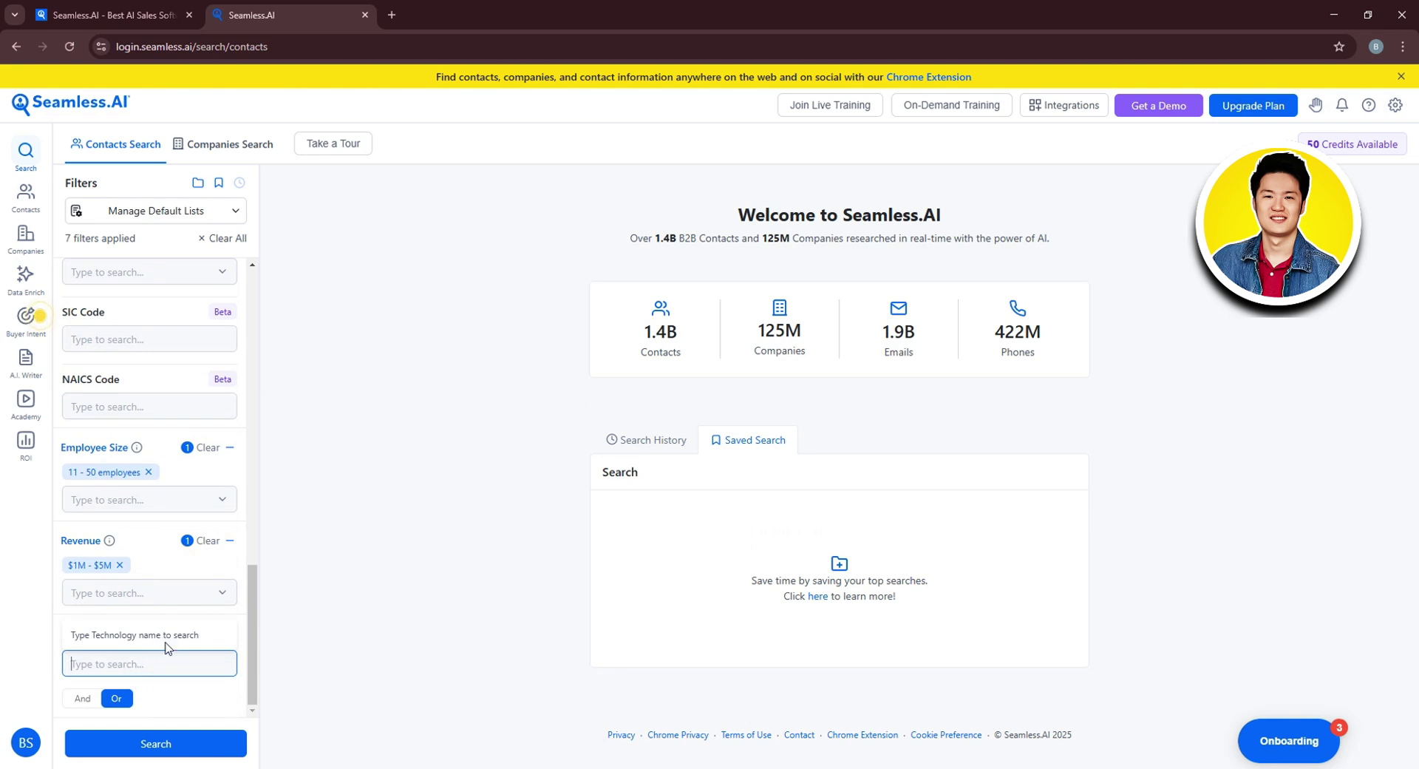
pyautogui.click(201, 708)
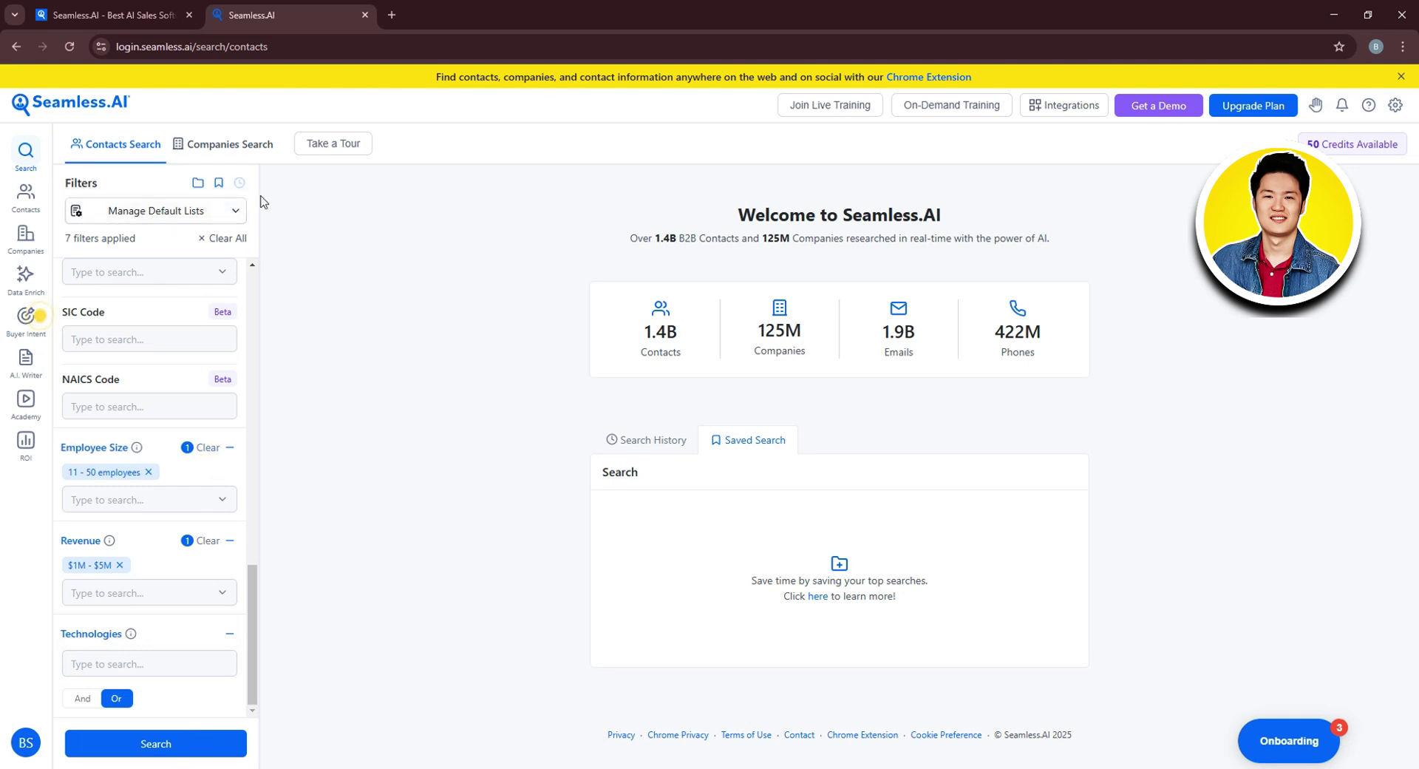
# Switch to Companies Search, peek at Manage Default Lists, and expand the Company filter
pyautogui.click(263, 145)
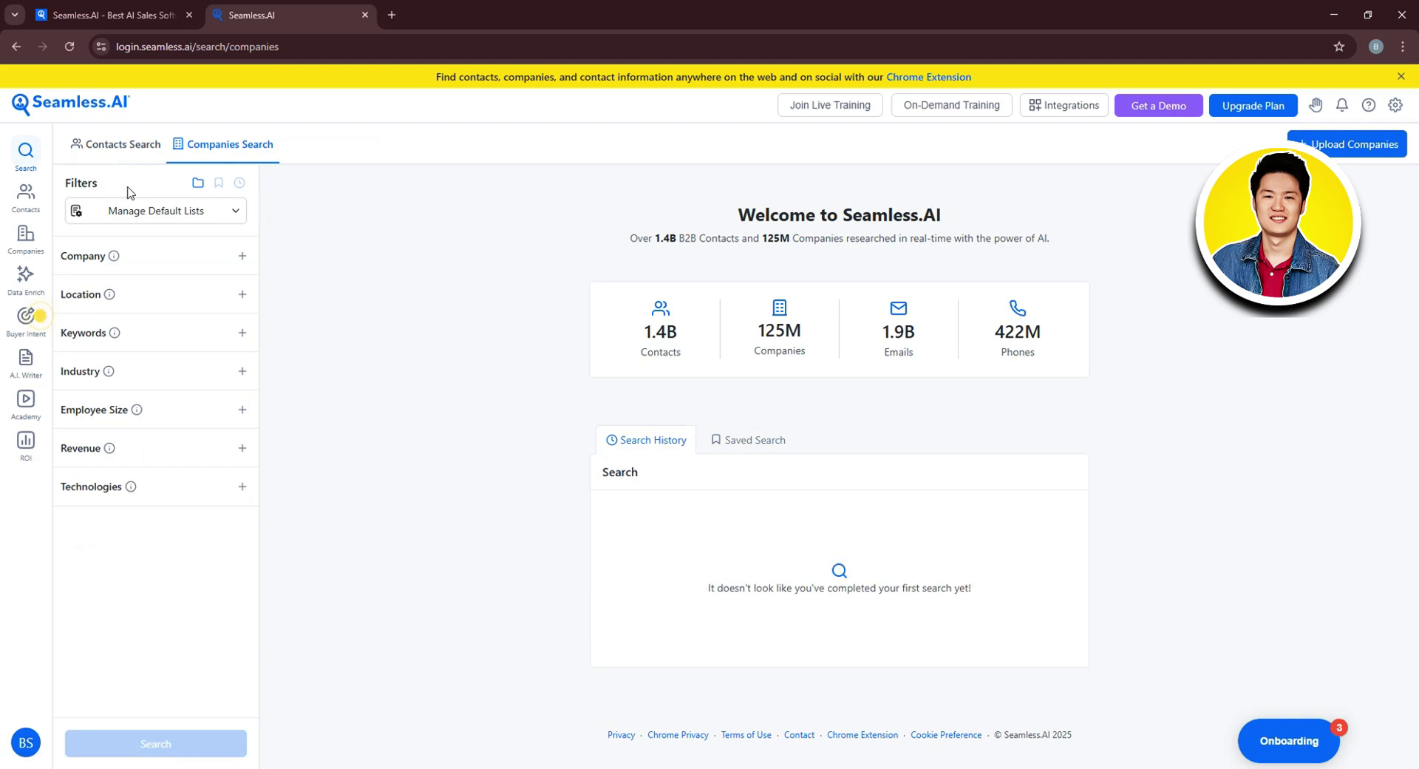
pyautogui.click(234, 213)
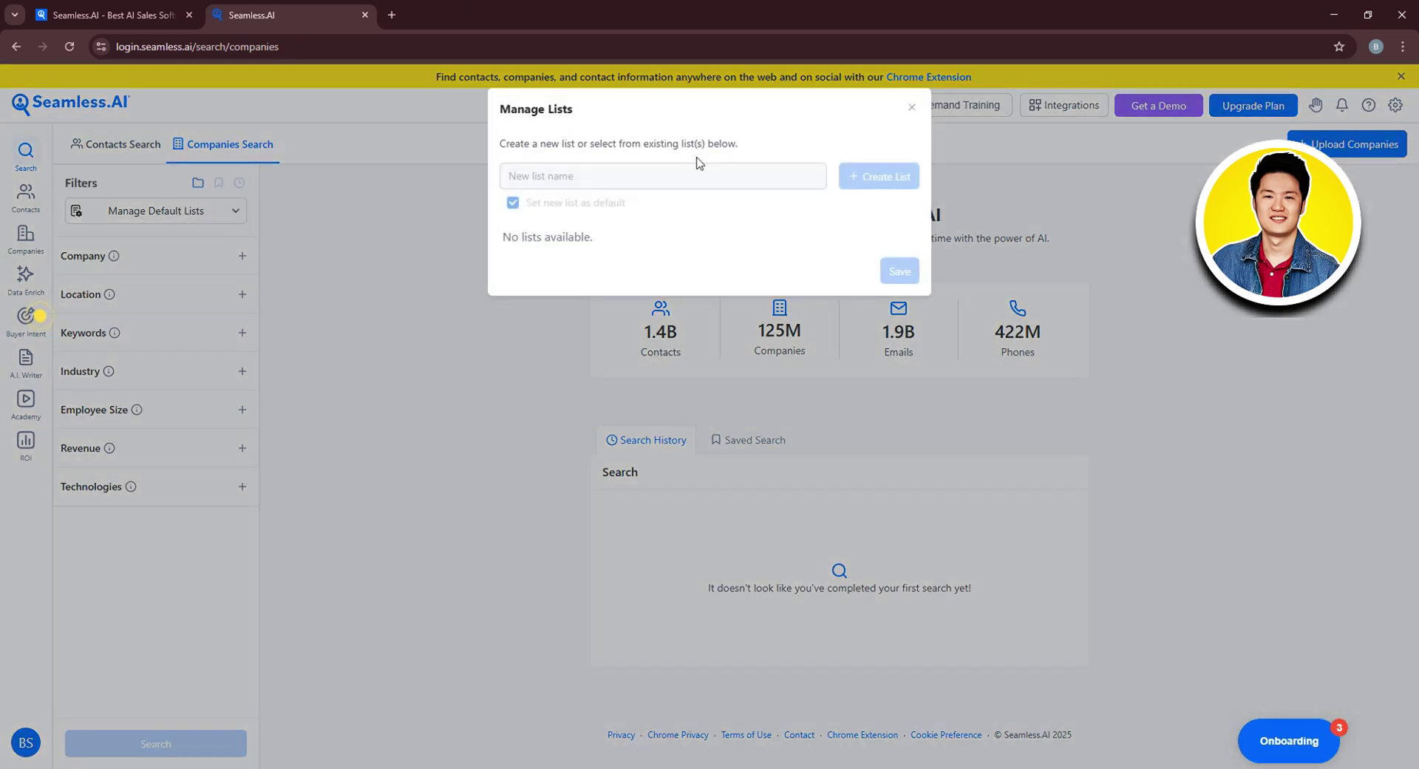
pyautogui.click(911, 108)
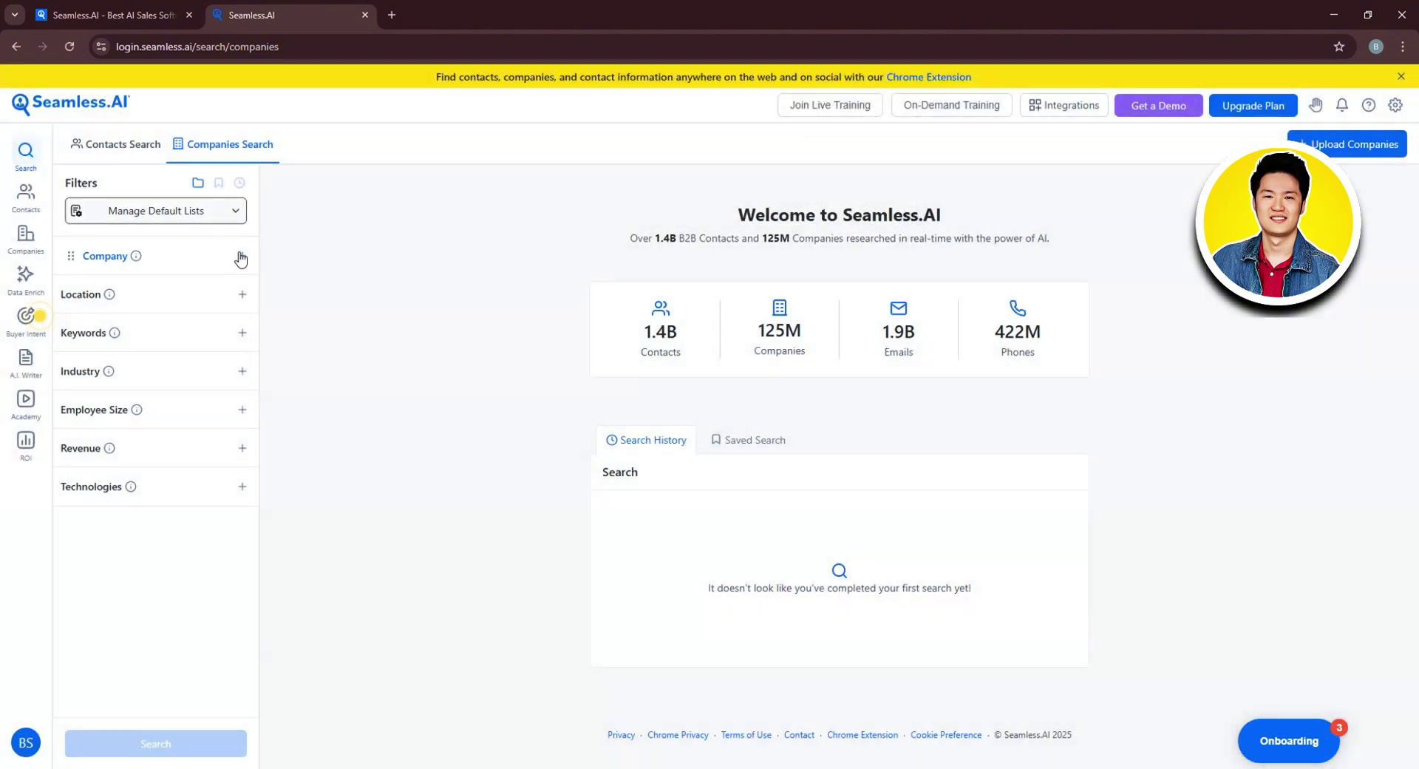
pyautogui.click(240, 257)
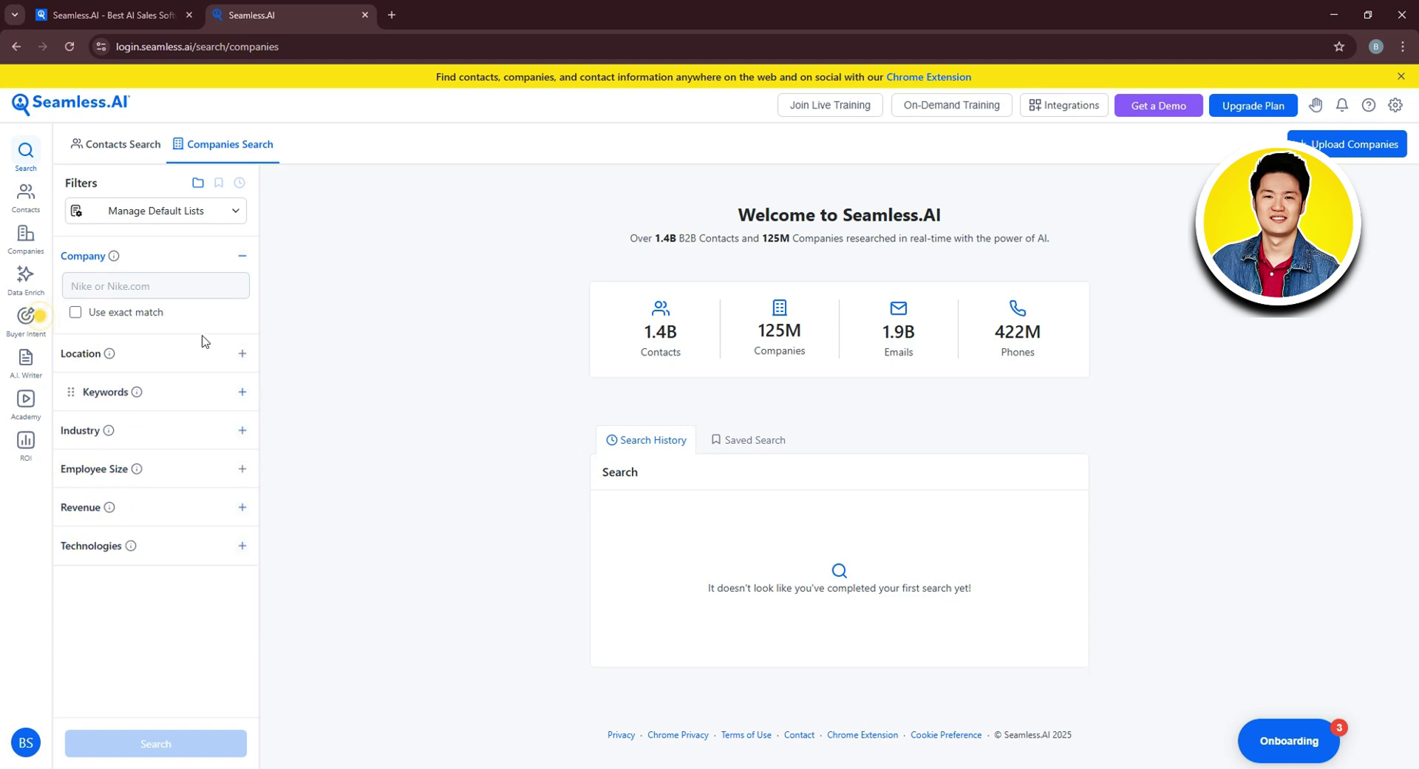
# Browse My Contacts, Contact Lists, Autopilot and Job Changes, then return to contact search
pyautogui.click(29, 198)
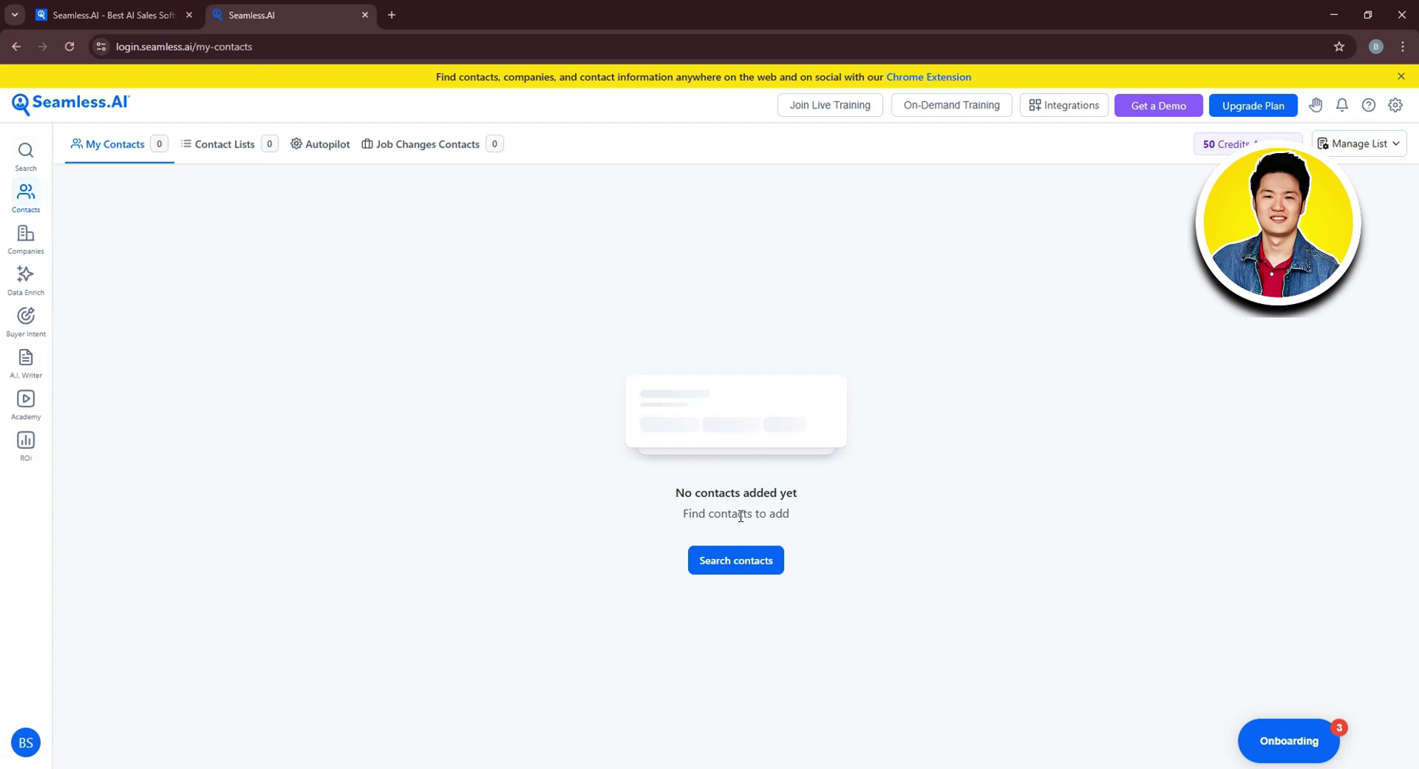
pyautogui.click(226, 150)
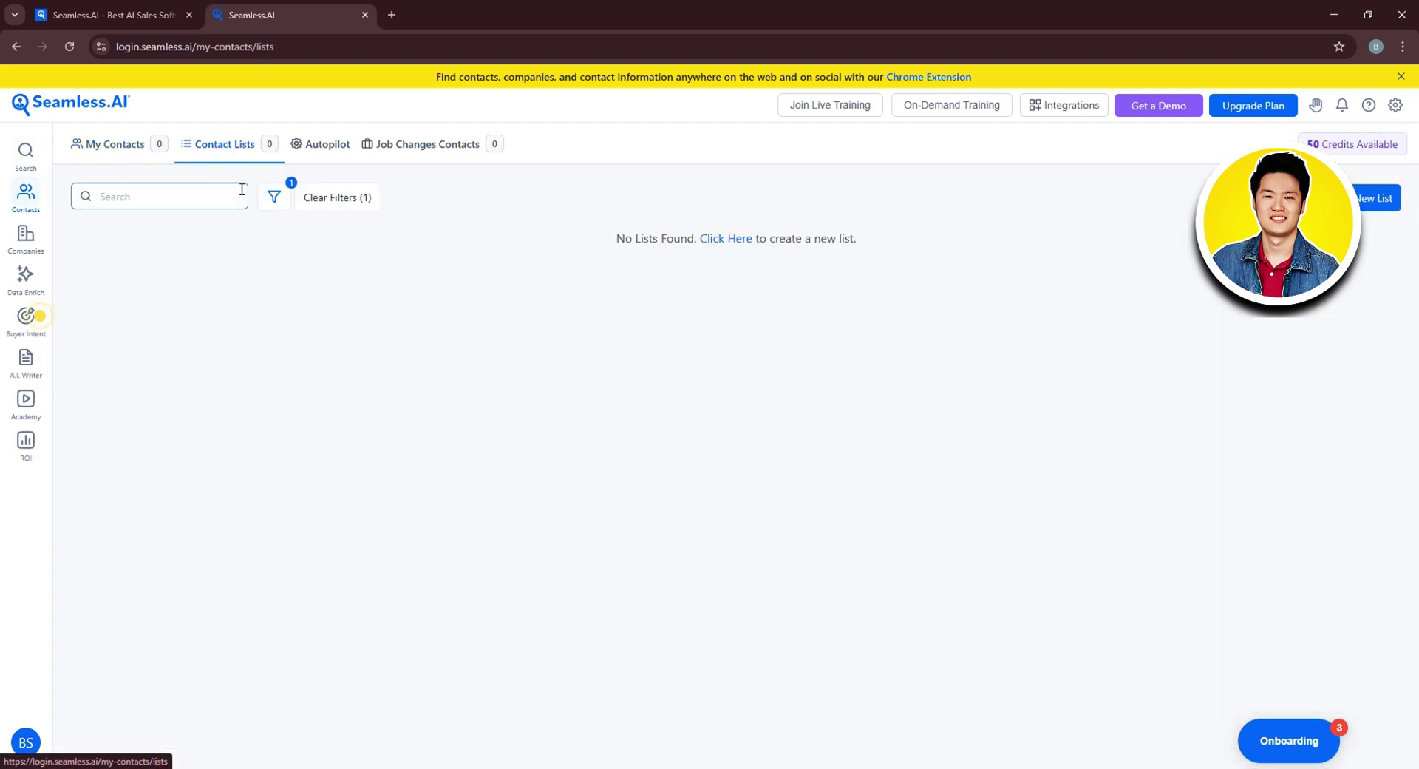
pyautogui.click(329, 148)
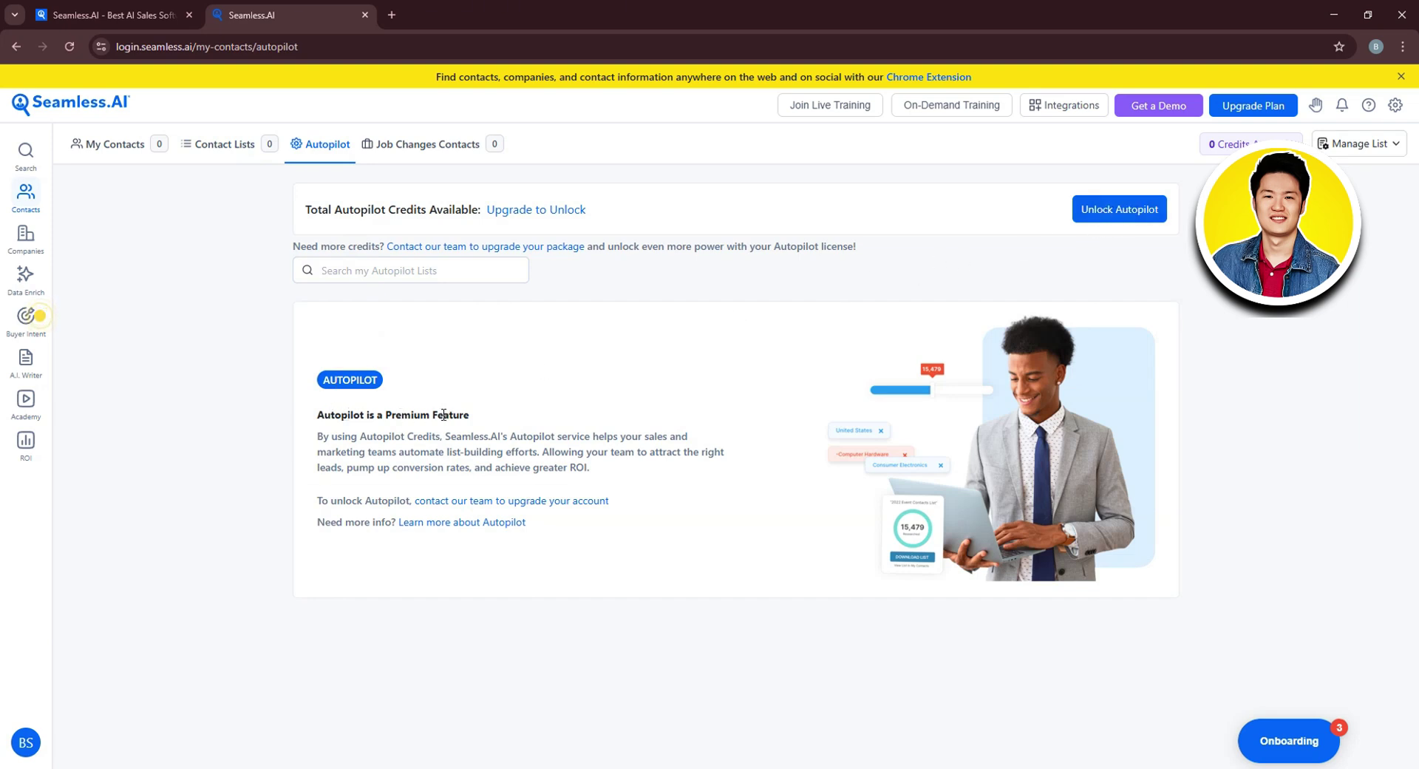
pyautogui.click(403, 147)
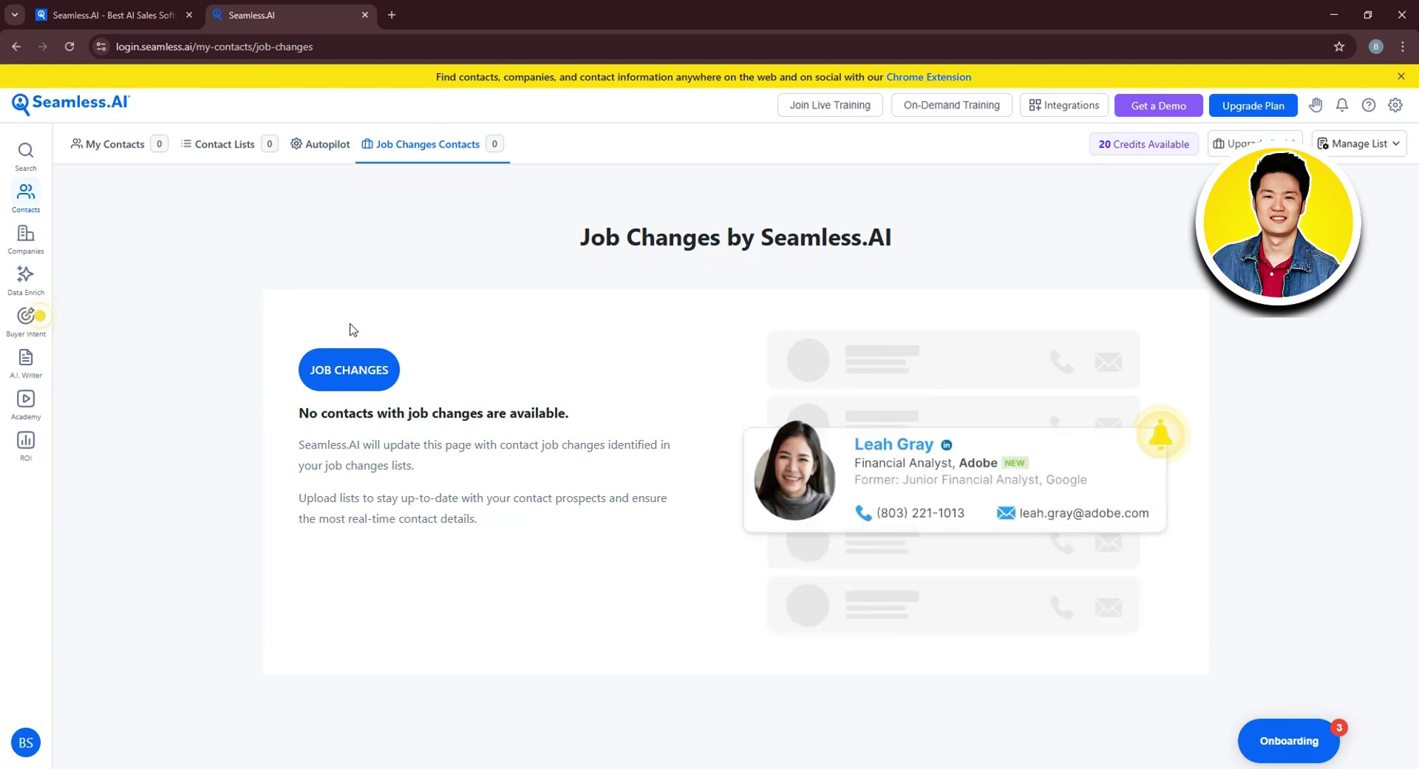
pyautogui.click(119, 144)
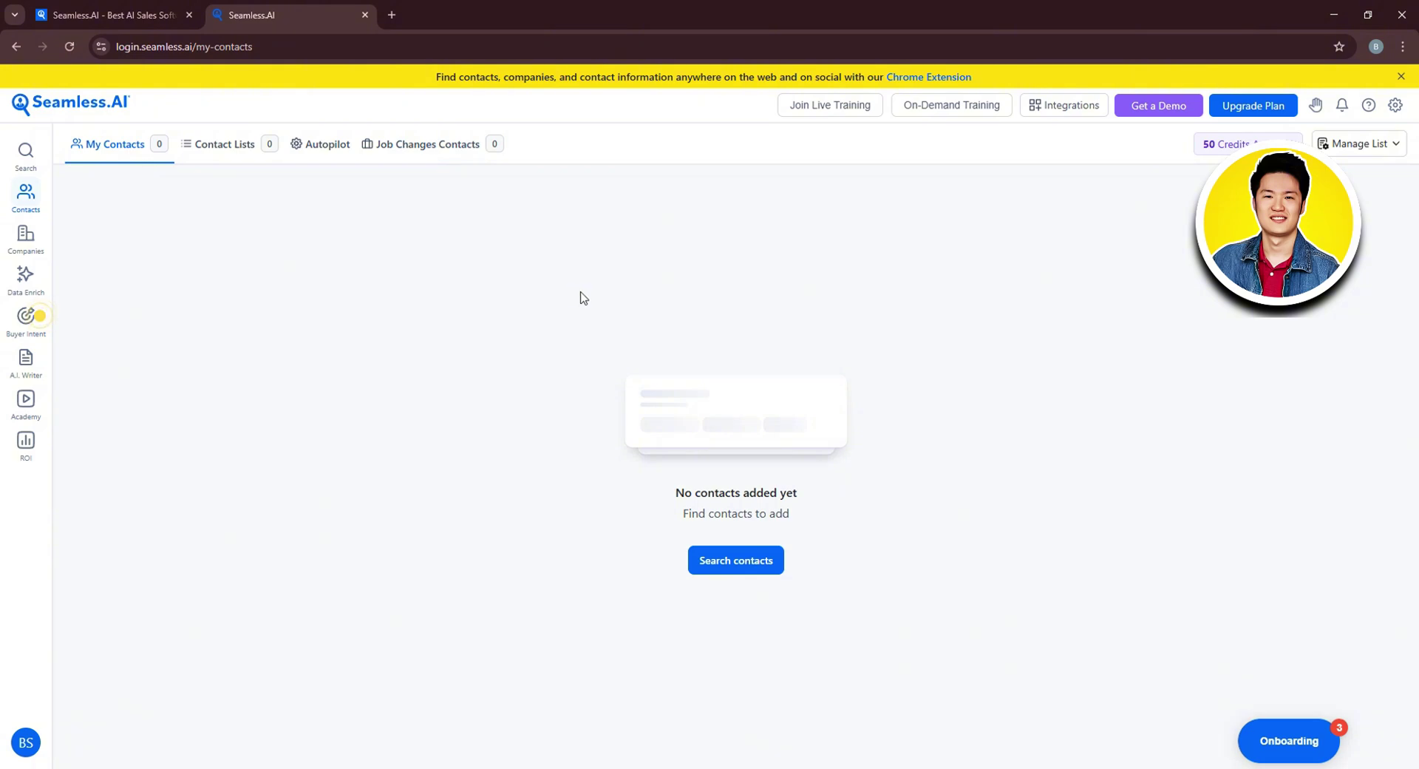
pyautogui.click(715, 563)
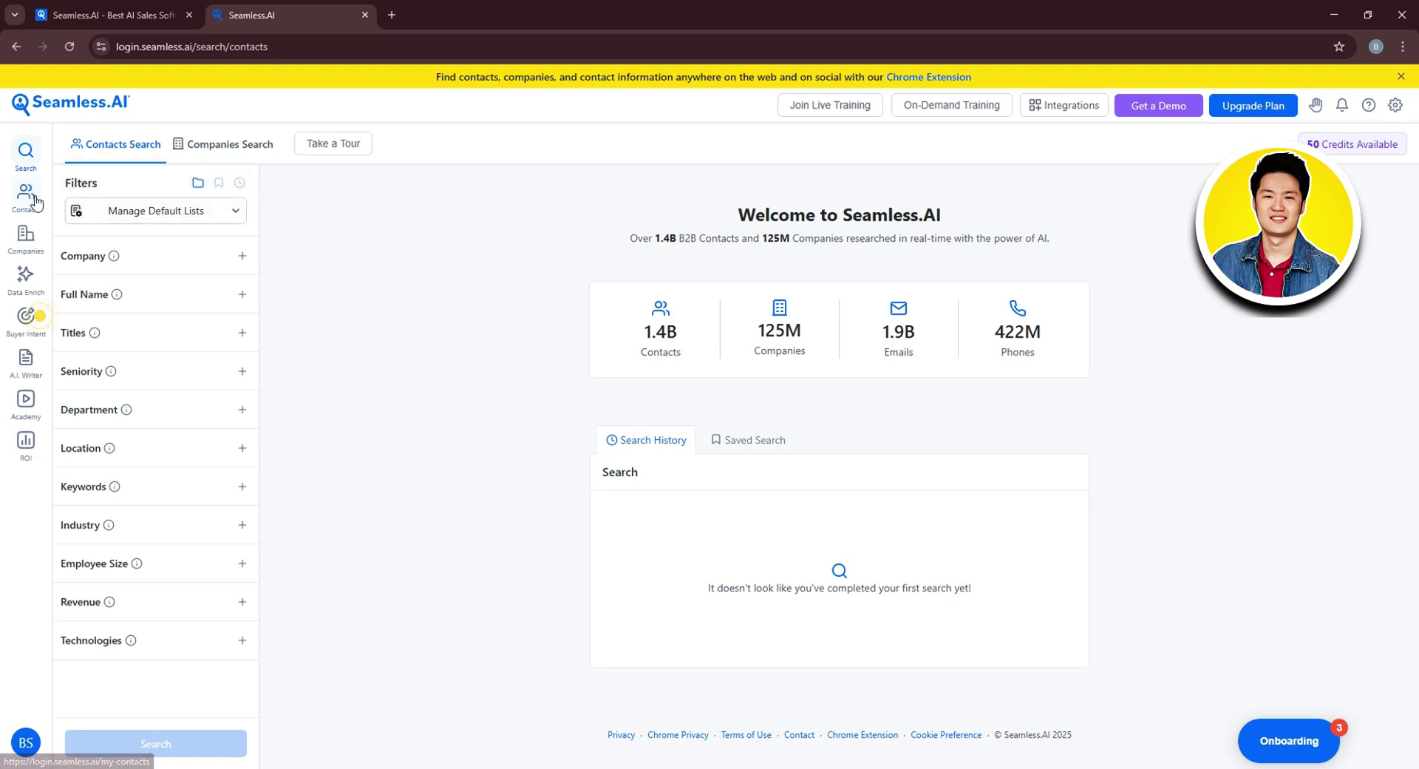
# On My Companies, start a CSV enrichment upload but close the file picker without a file
pyautogui.click(19, 240)
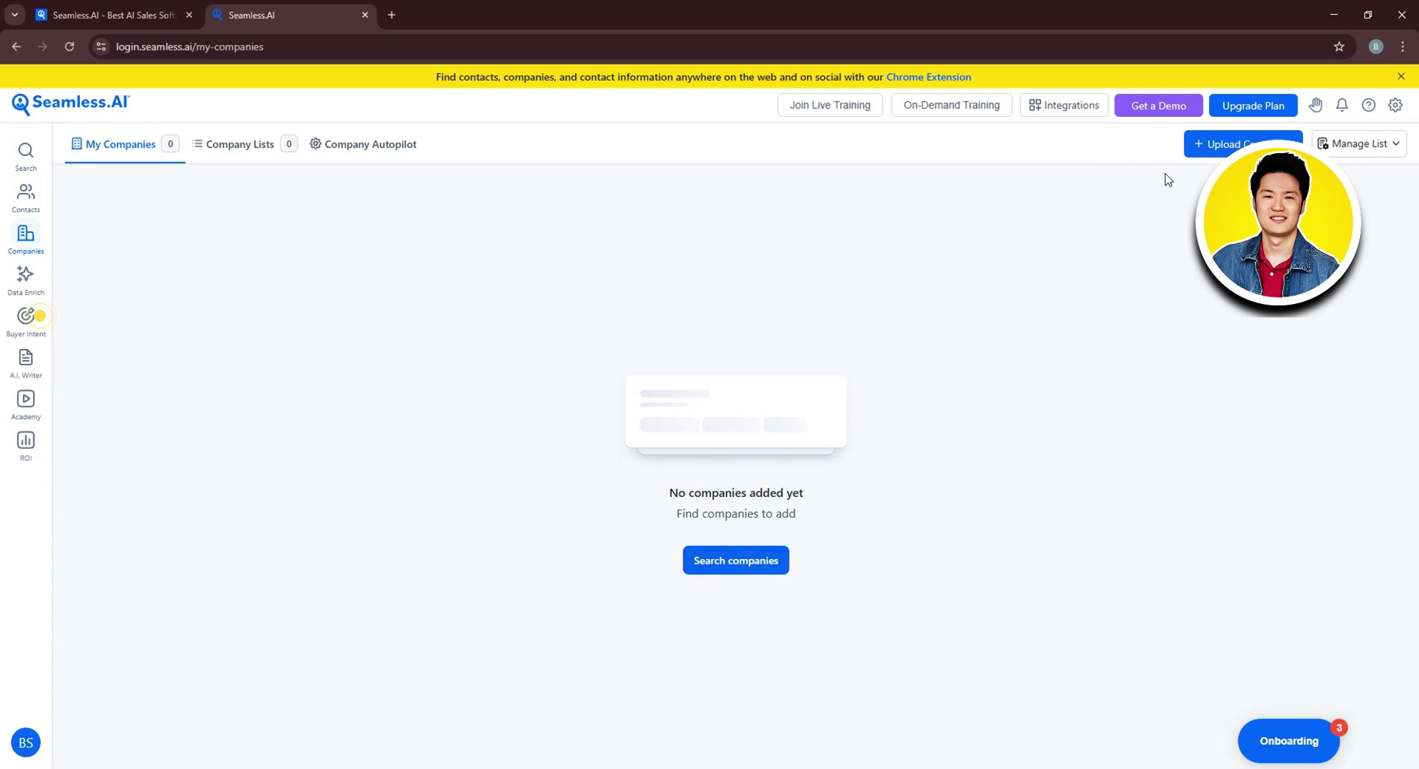
pyautogui.click(1251, 143)
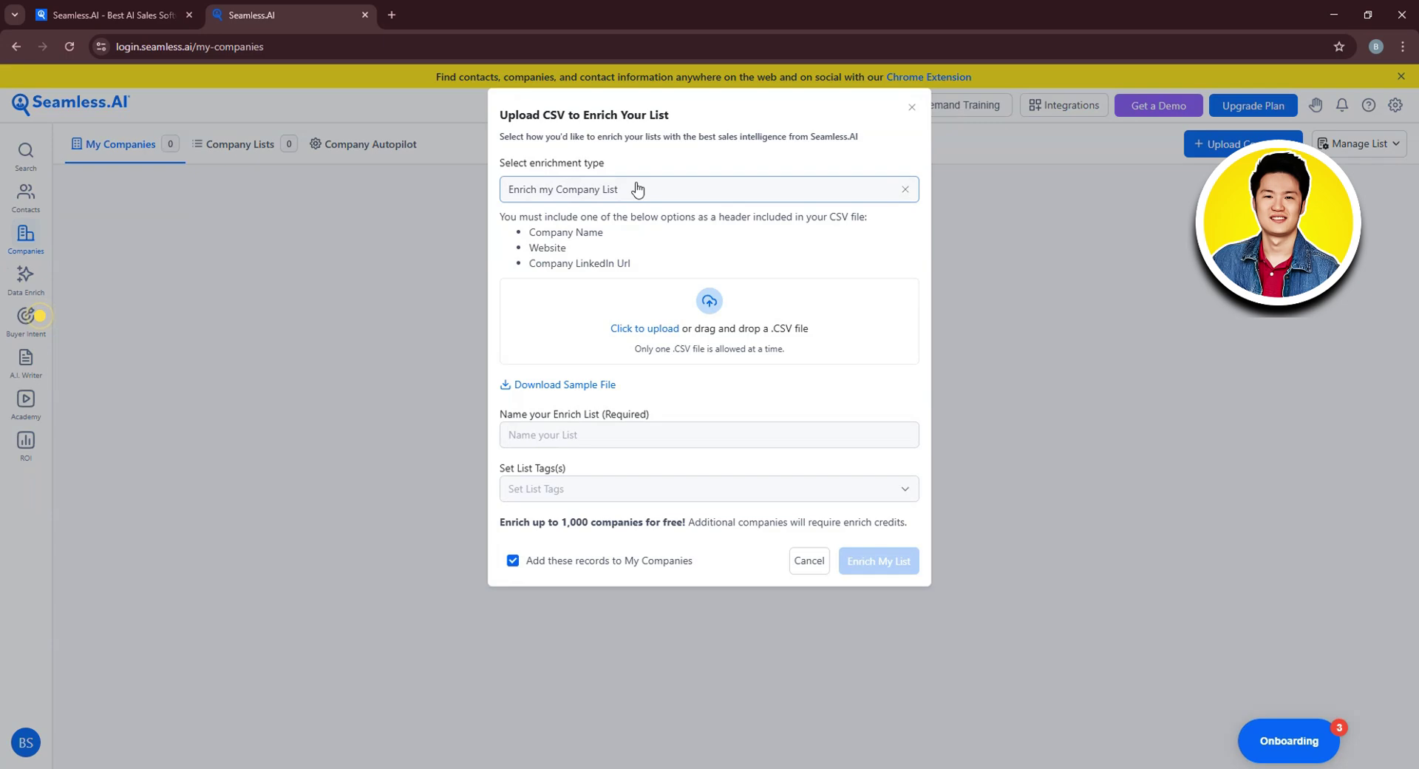
pyautogui.click(596, 186)
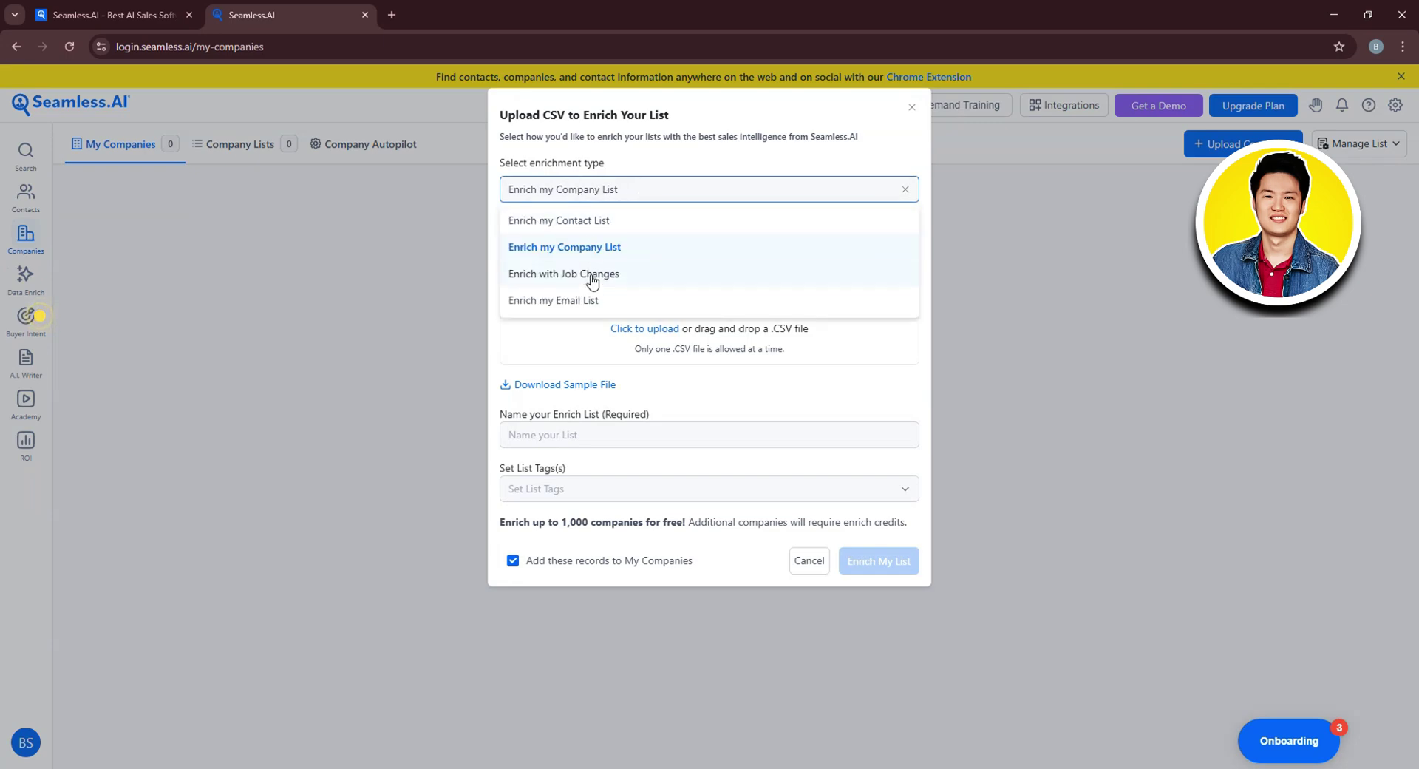
pyautogui.click(579, 333)
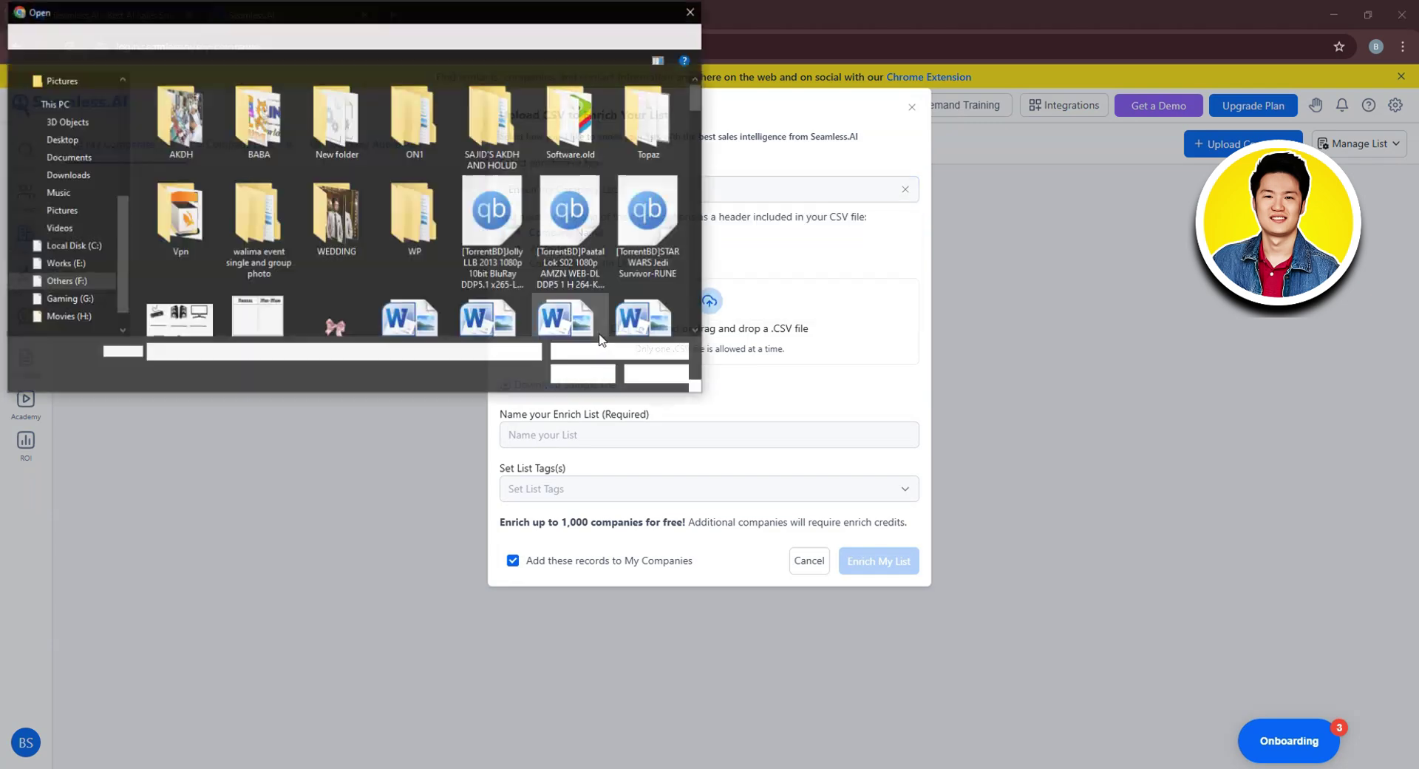
pyautogui.click(650, 374)
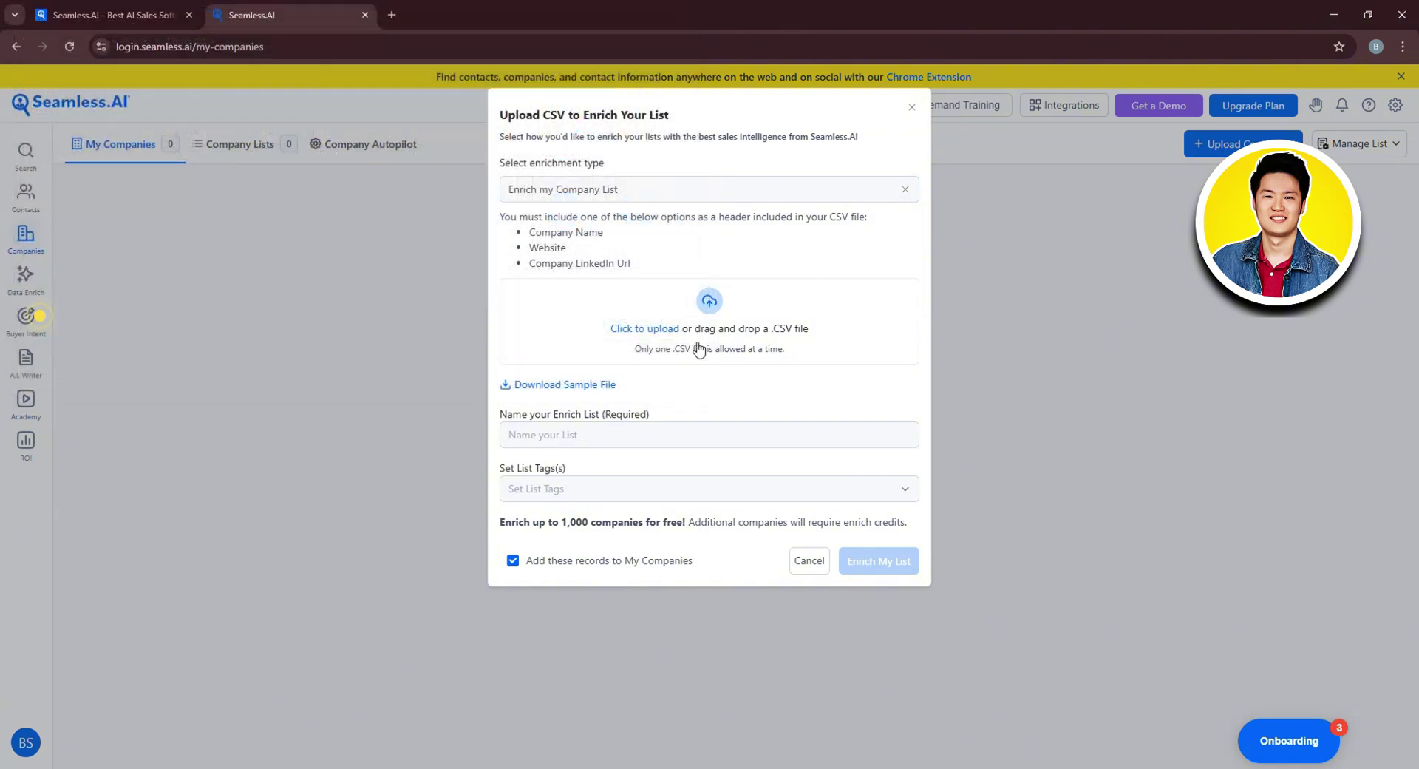
# Try the enrich list name and tags fields, then cancel the CSV upload
pyautogui.click(629, 439)
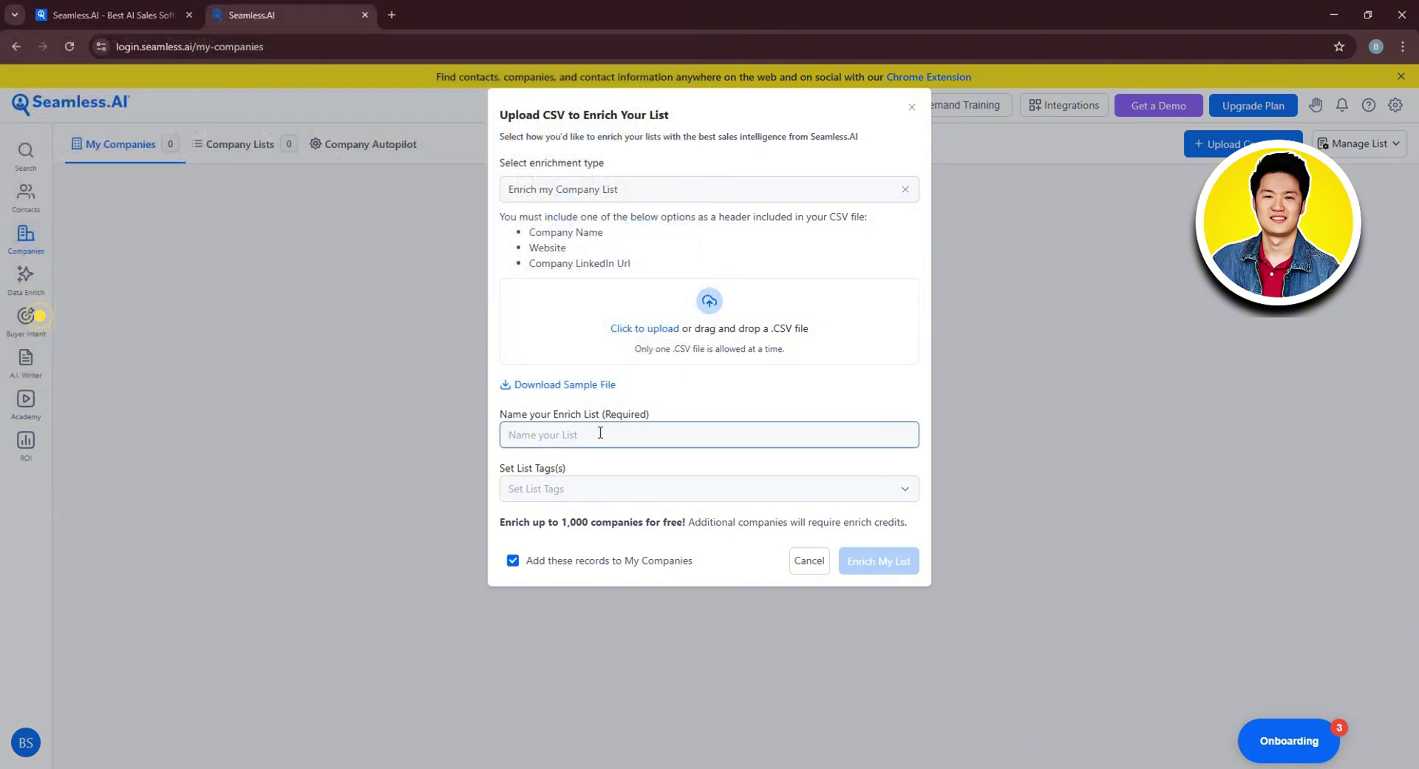
pyautogui.click(579, 494)
pyautogui.click(640, 462)
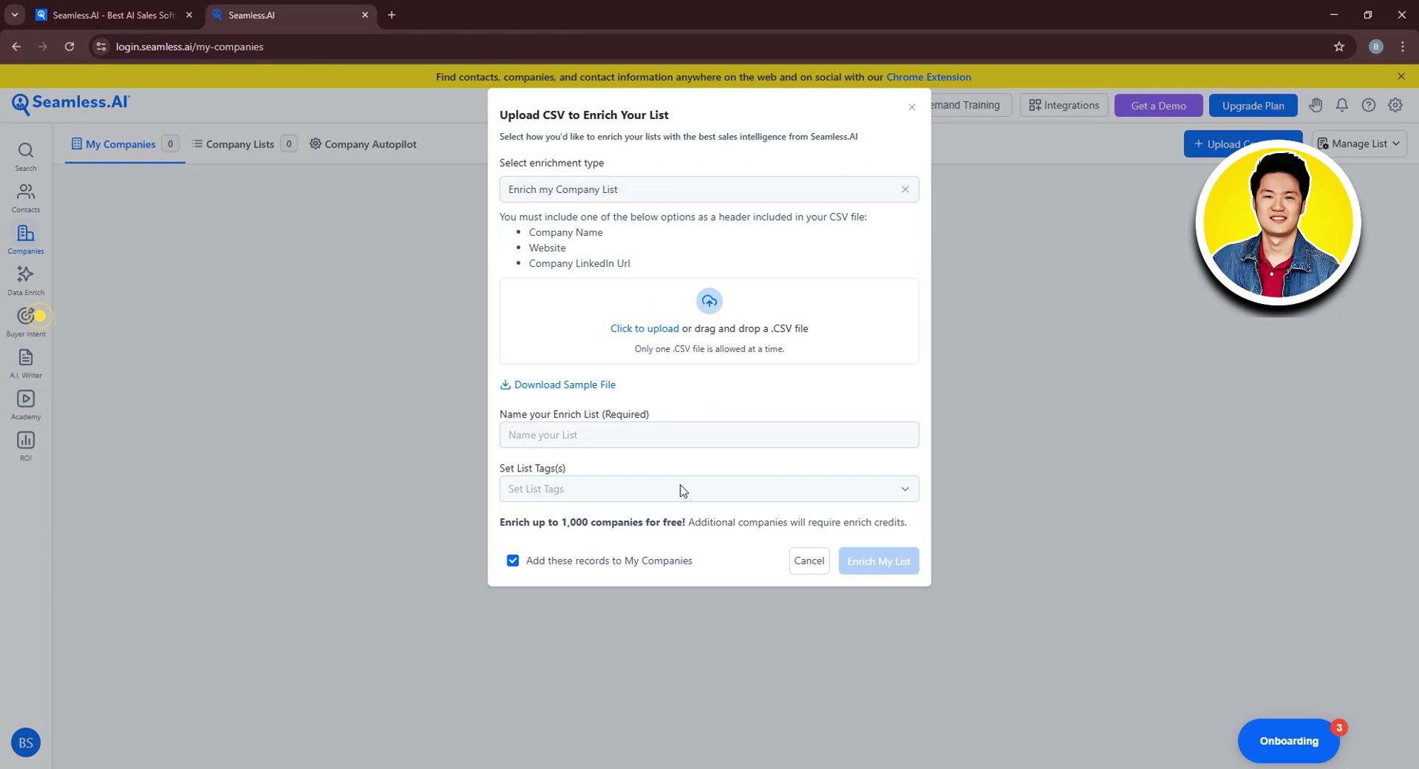
pyautogui.click(810, 561)
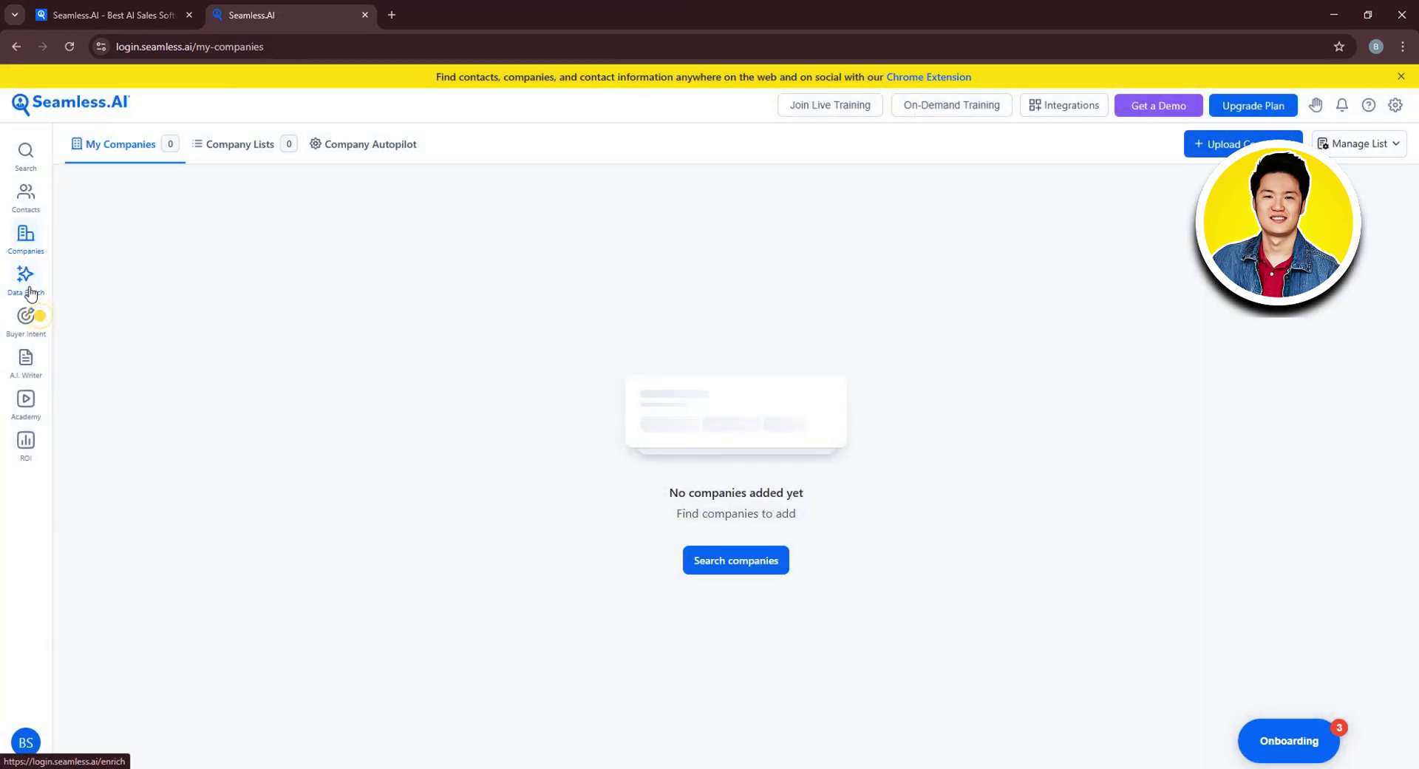
# Open Data Enrich to see the contact, company, job-change and email list uploads
pyautogui.click(29, 293)
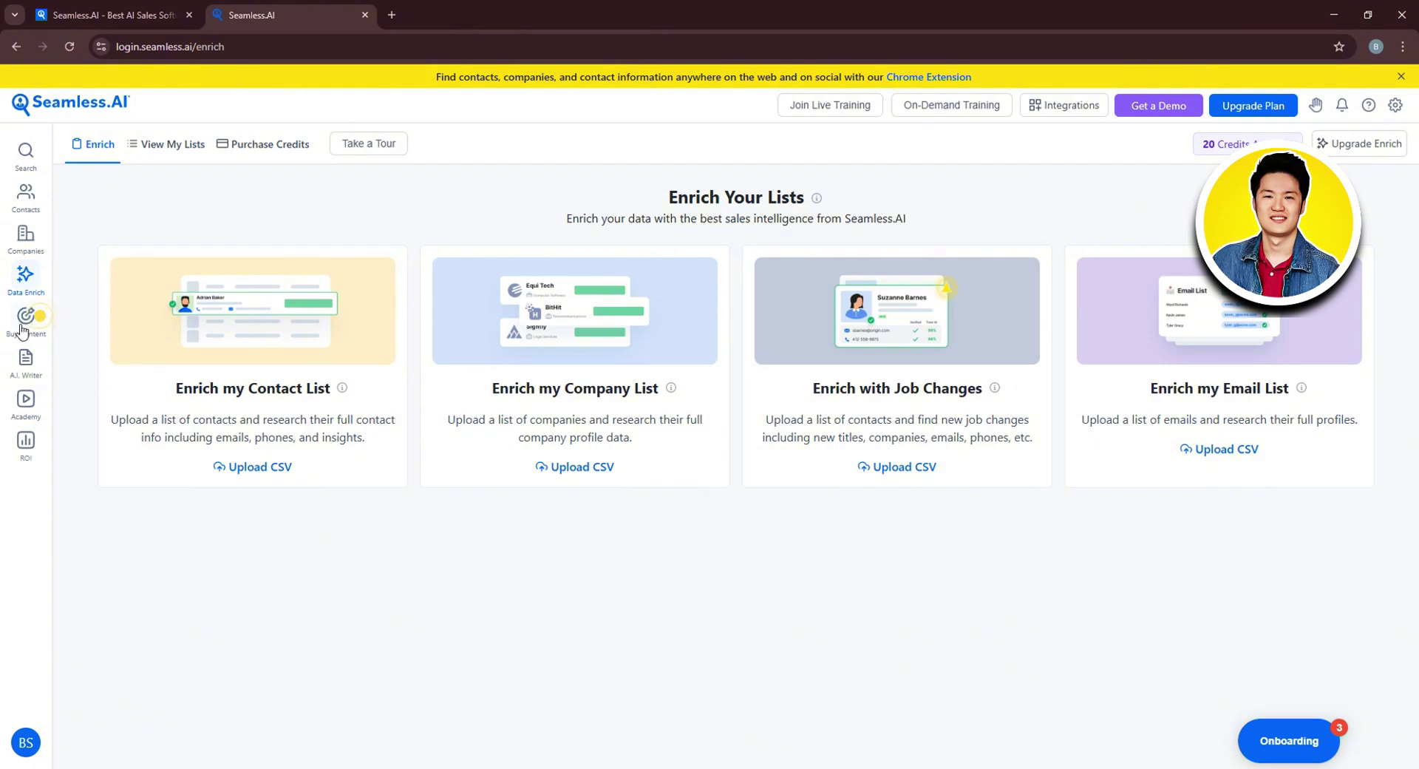
# Open Buyer Intent, dismiss the Target Interested Buyers pop-up, and scroll the topic list
pyautogui.click(37, 320)
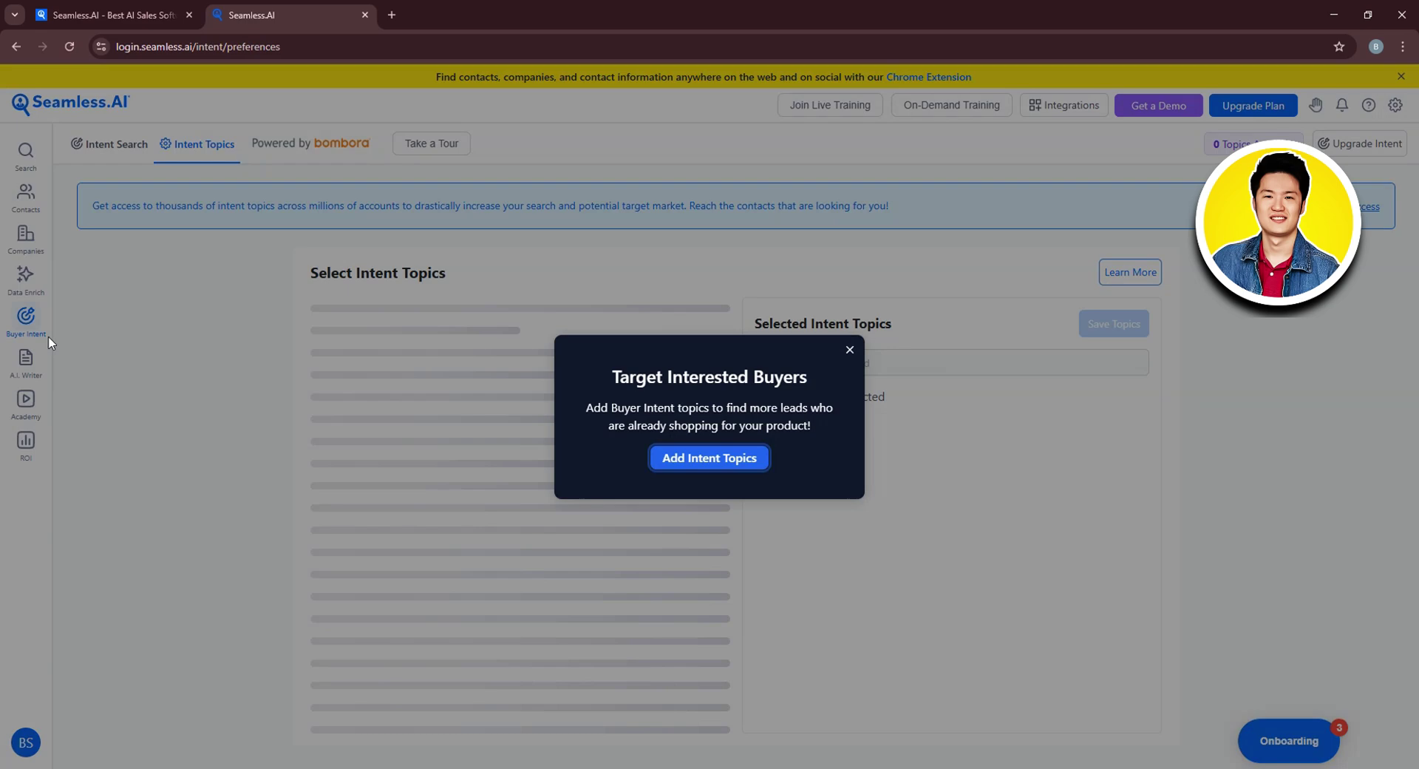
pyautogui.click(849, 350)
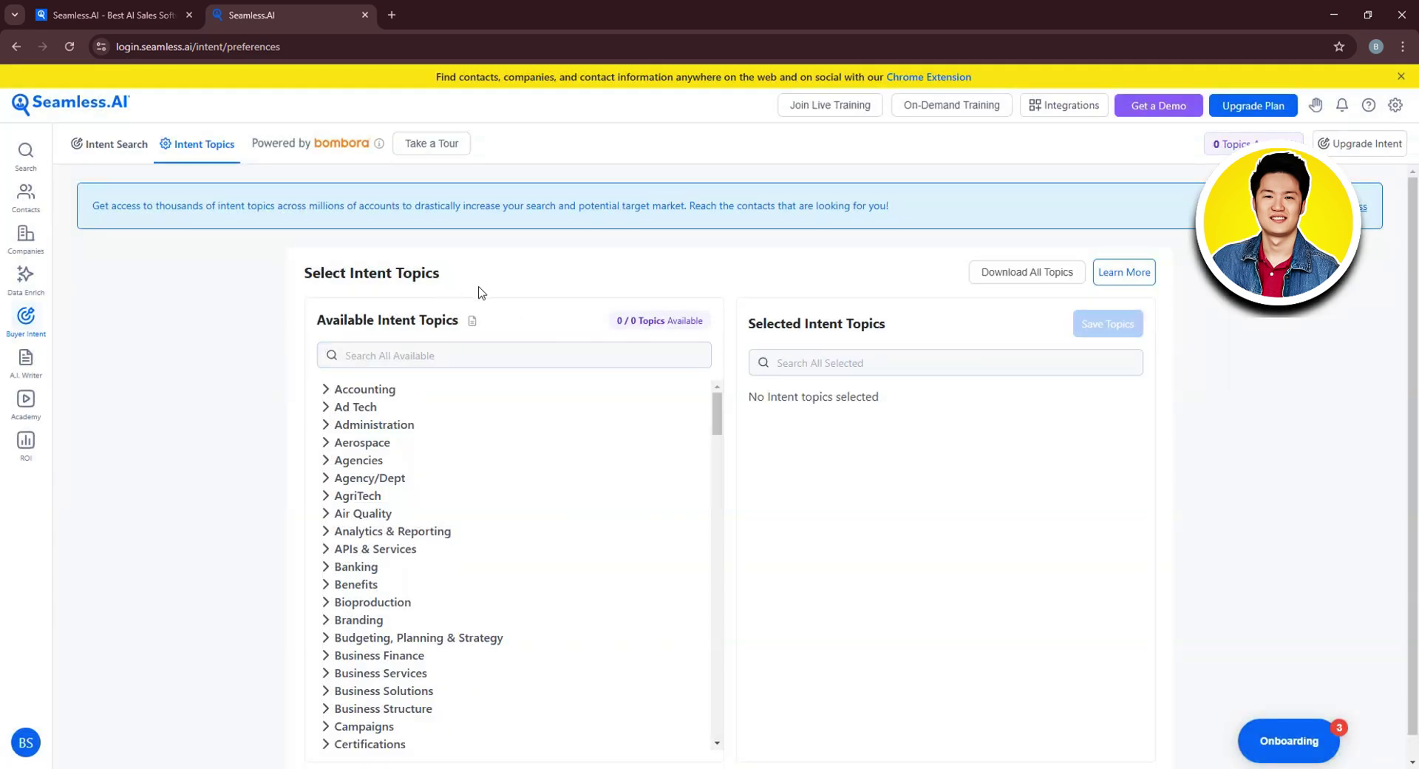
pyautogui.press('XF86AudioLowerVolume')
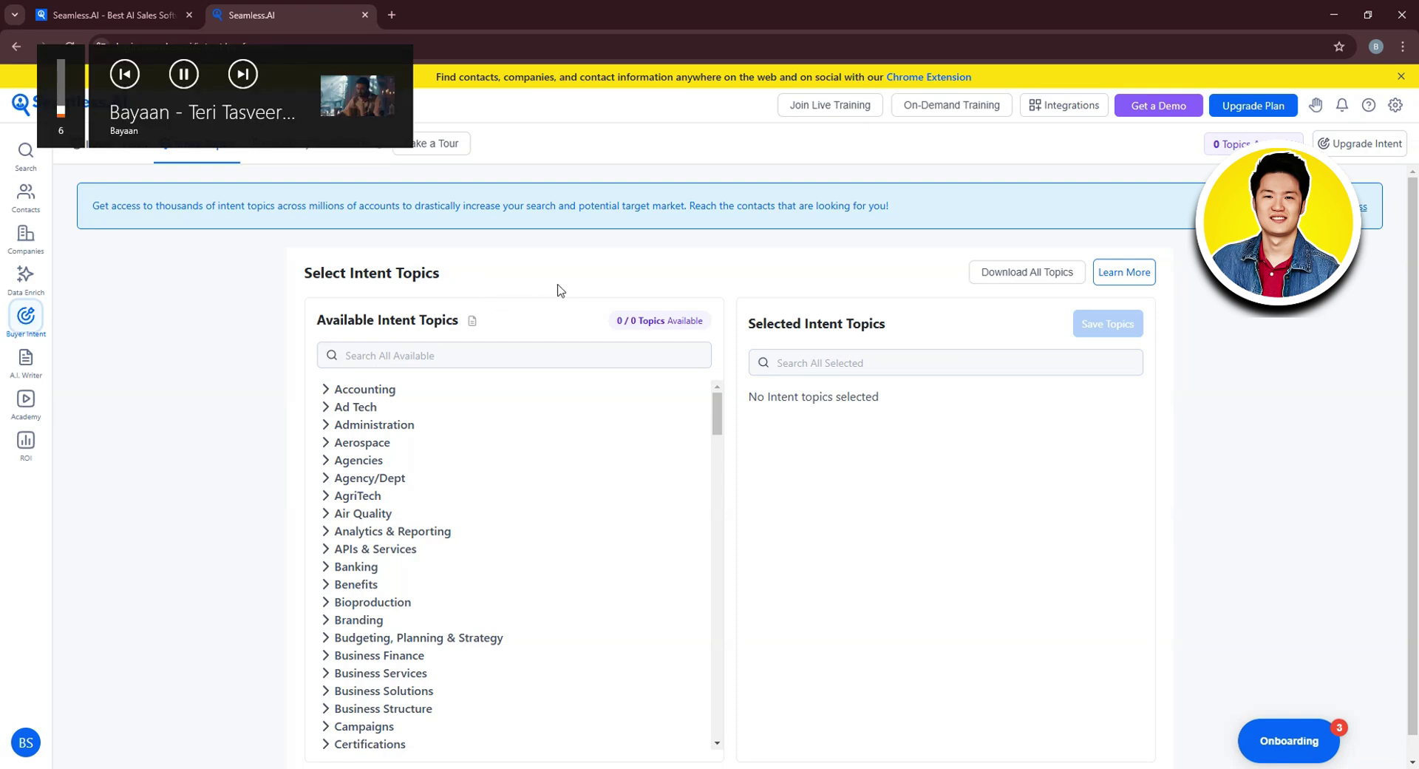
pyautogui.scroll(-1, 562, 290)
pyautogui.scroll(-3, 526, 393)
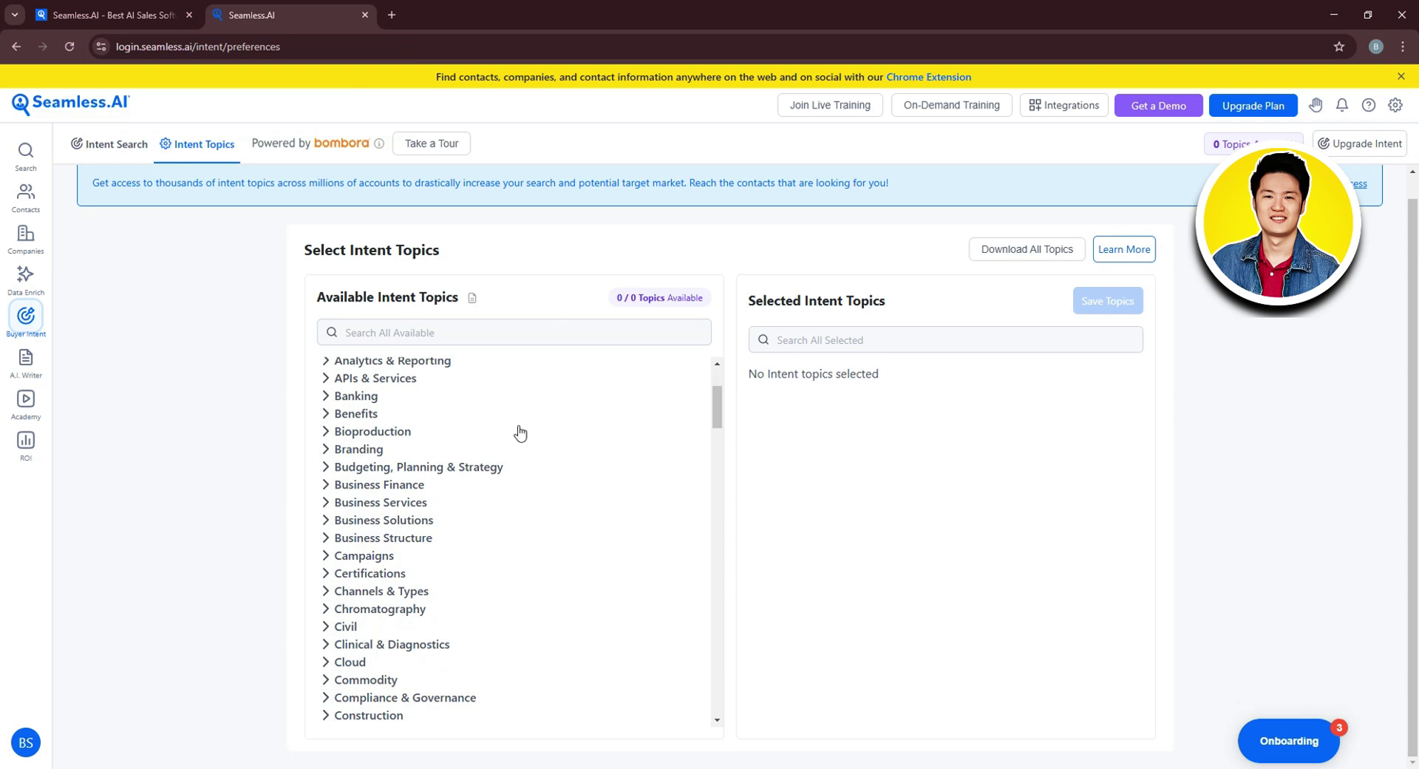
pyautogui.scroll(-1, 518, 434)
pyautogui.scroll(-5, 485, 481)
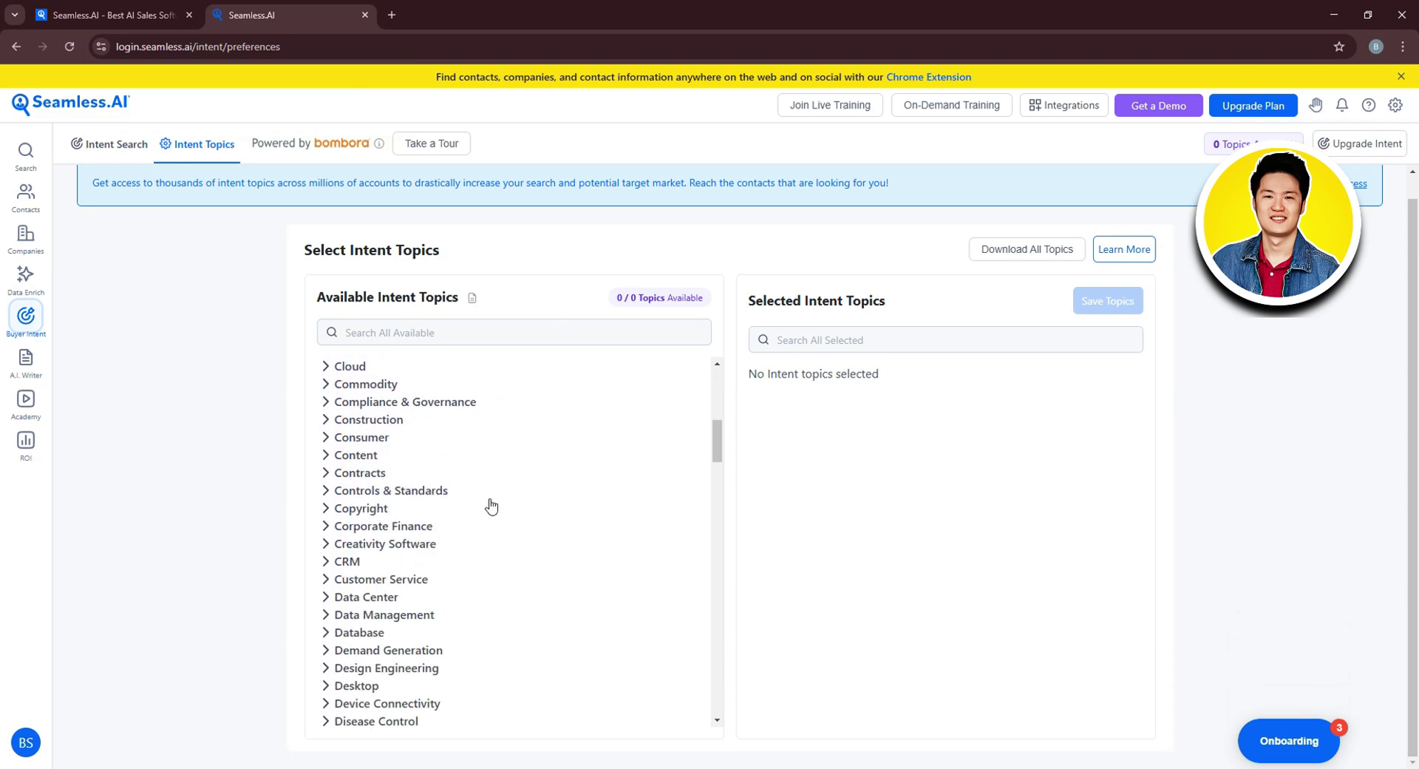
pyautogui.scroll(-4, 491, 505)
pyautogui.scroll(-2, 424, 589)
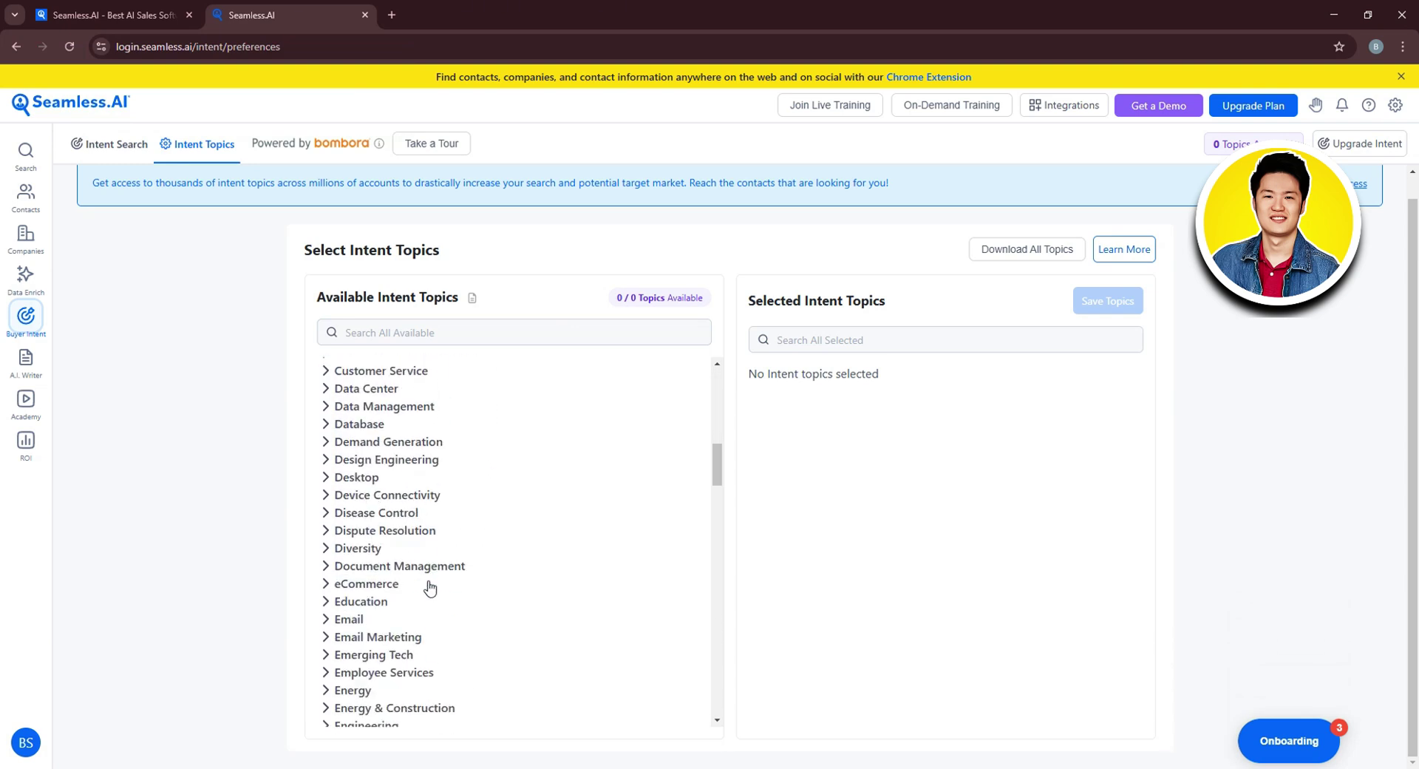
pyautogui.scroll(-1, 429, 588)
# Expand the Education and eCommerce categories and try adding Amazon Seller Central
pyautogui.click(367, 515)
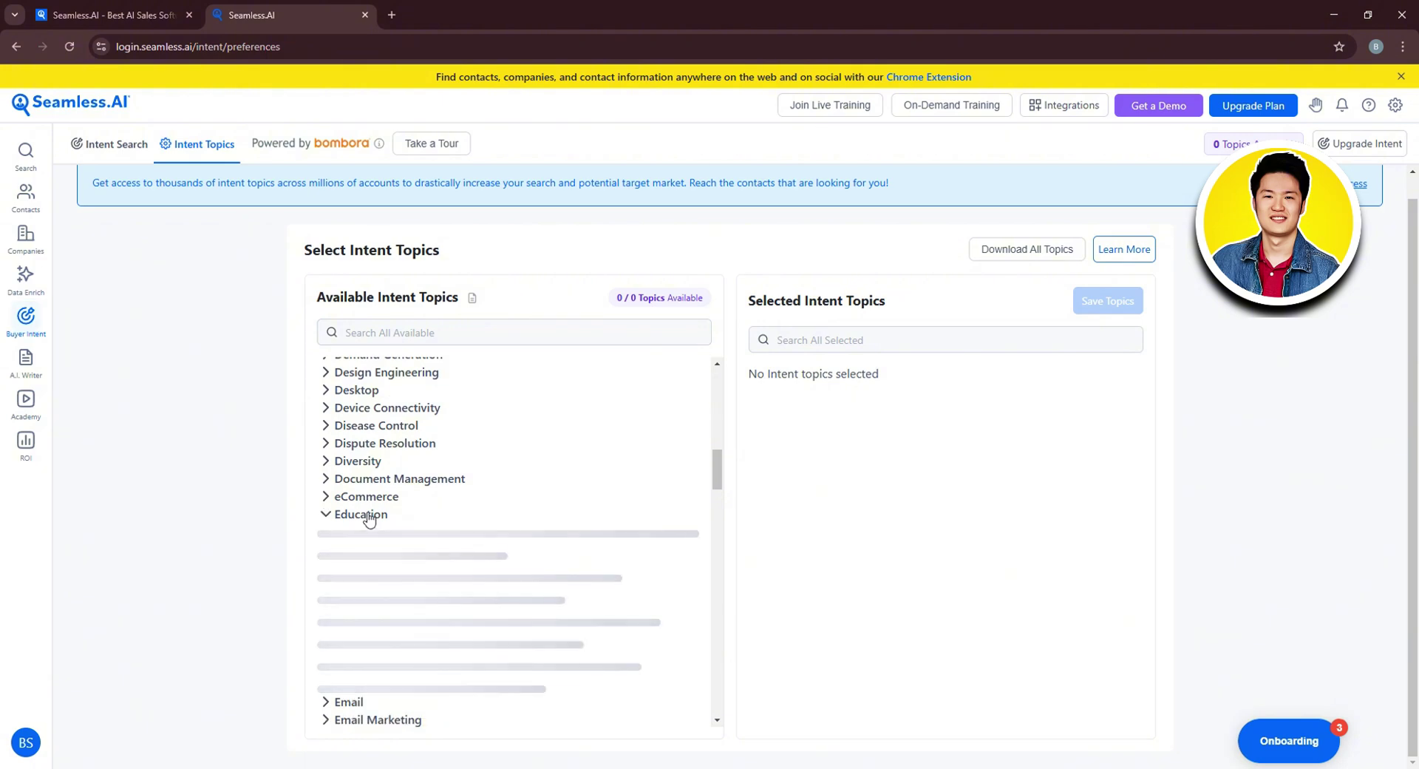
pyautogui.click(368, 497)
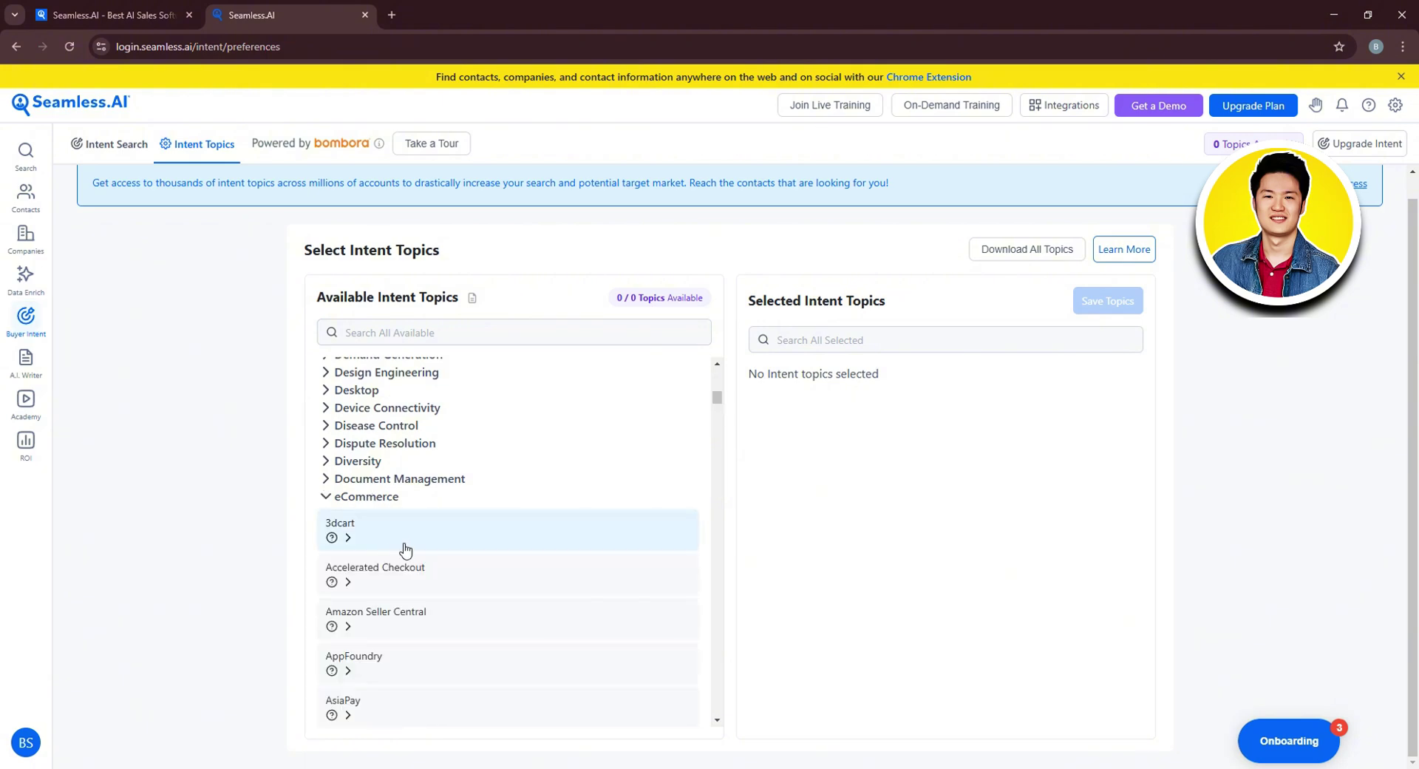
pyautogui.scroll(-1, 399, 636)
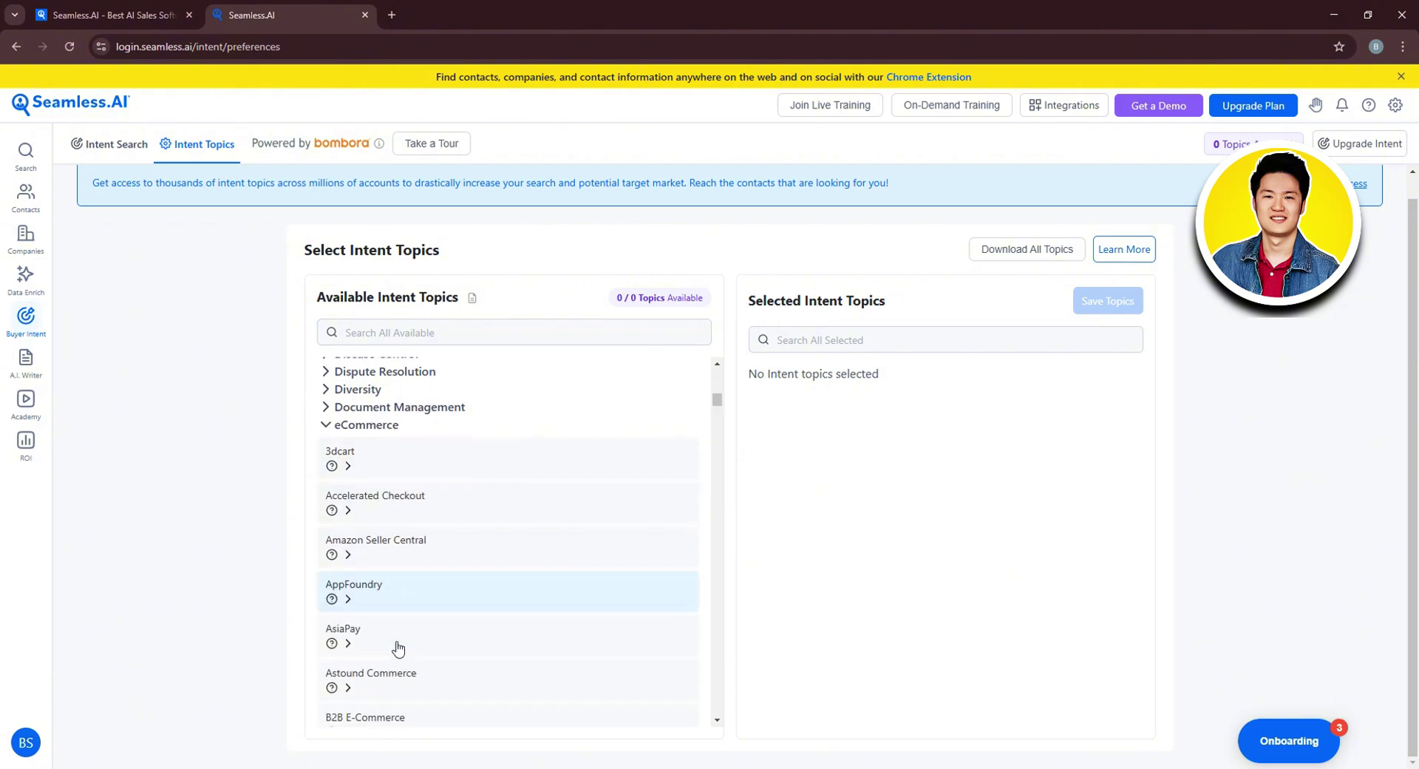
pyautogui.click(416, 558)
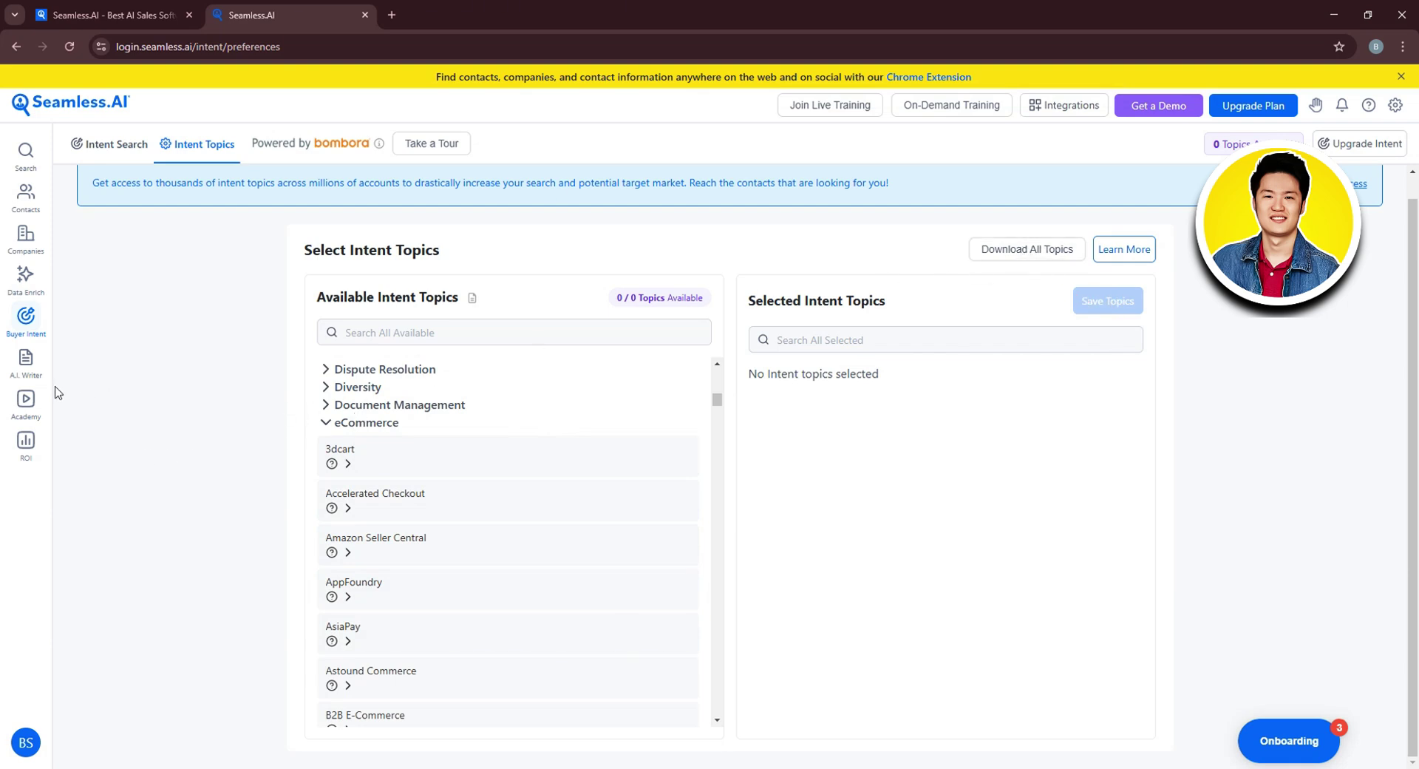
# Open the A.I. Writer, start a new session, and load the Voicemail prompt template
pyautogui.click(26, 361)
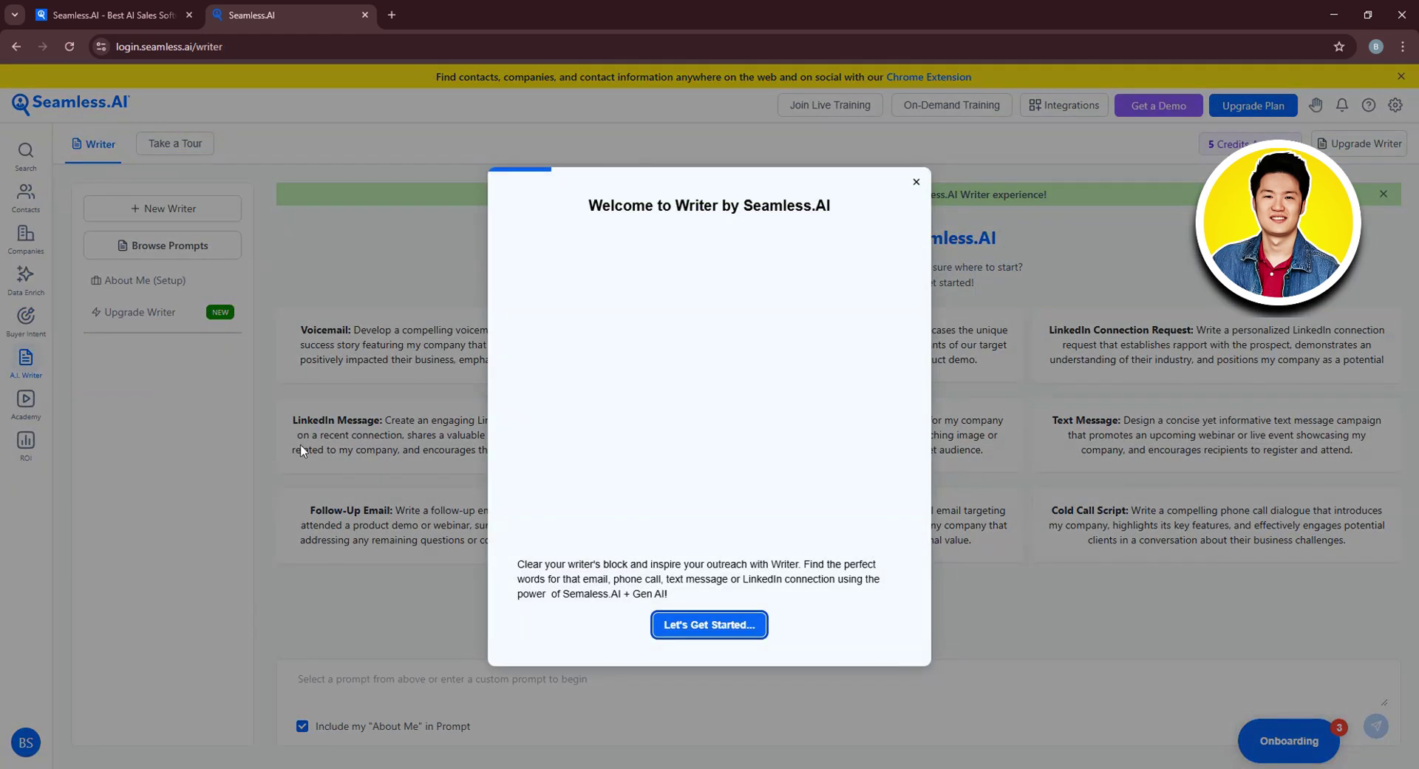
pyautogui.click(914, 184)
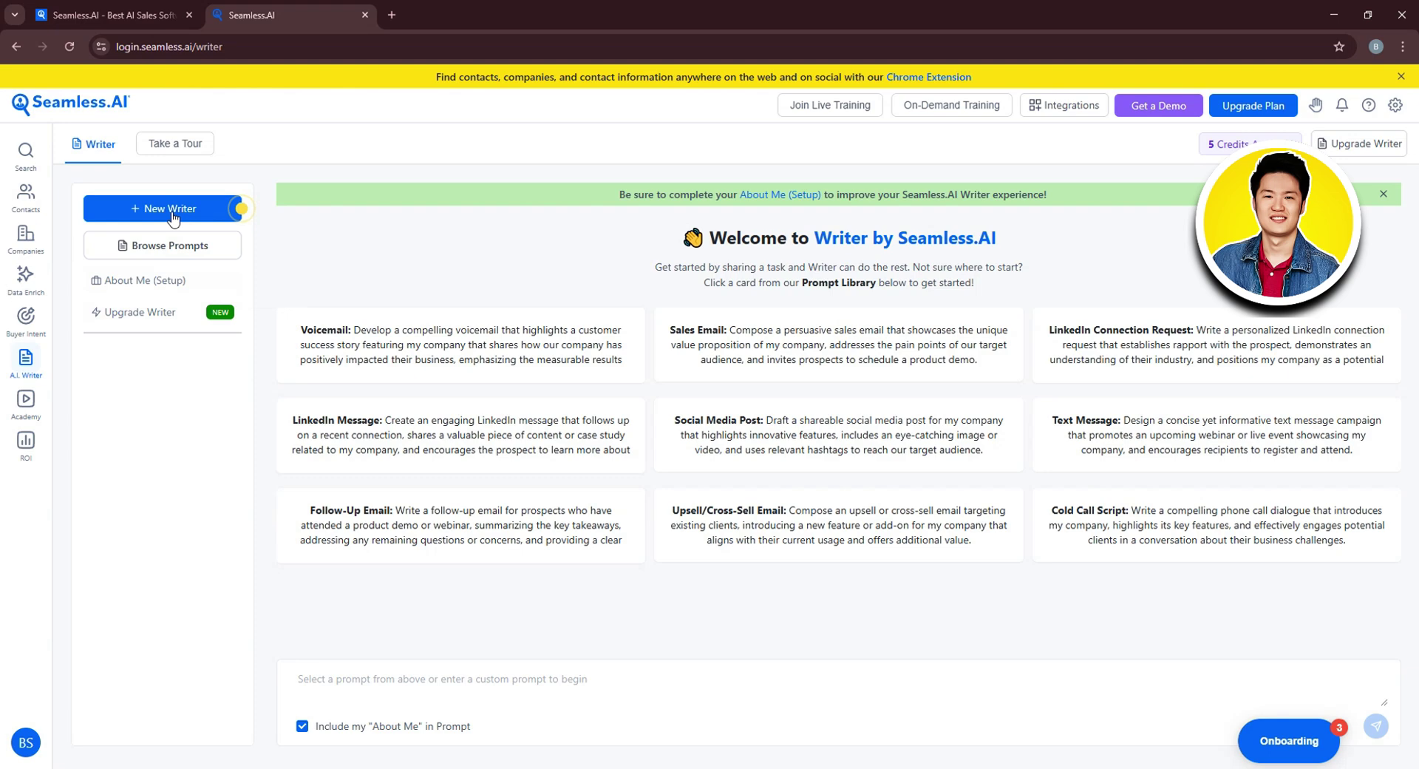
pyautogui.click(177, 214)
pyautogui.click(187, 248)
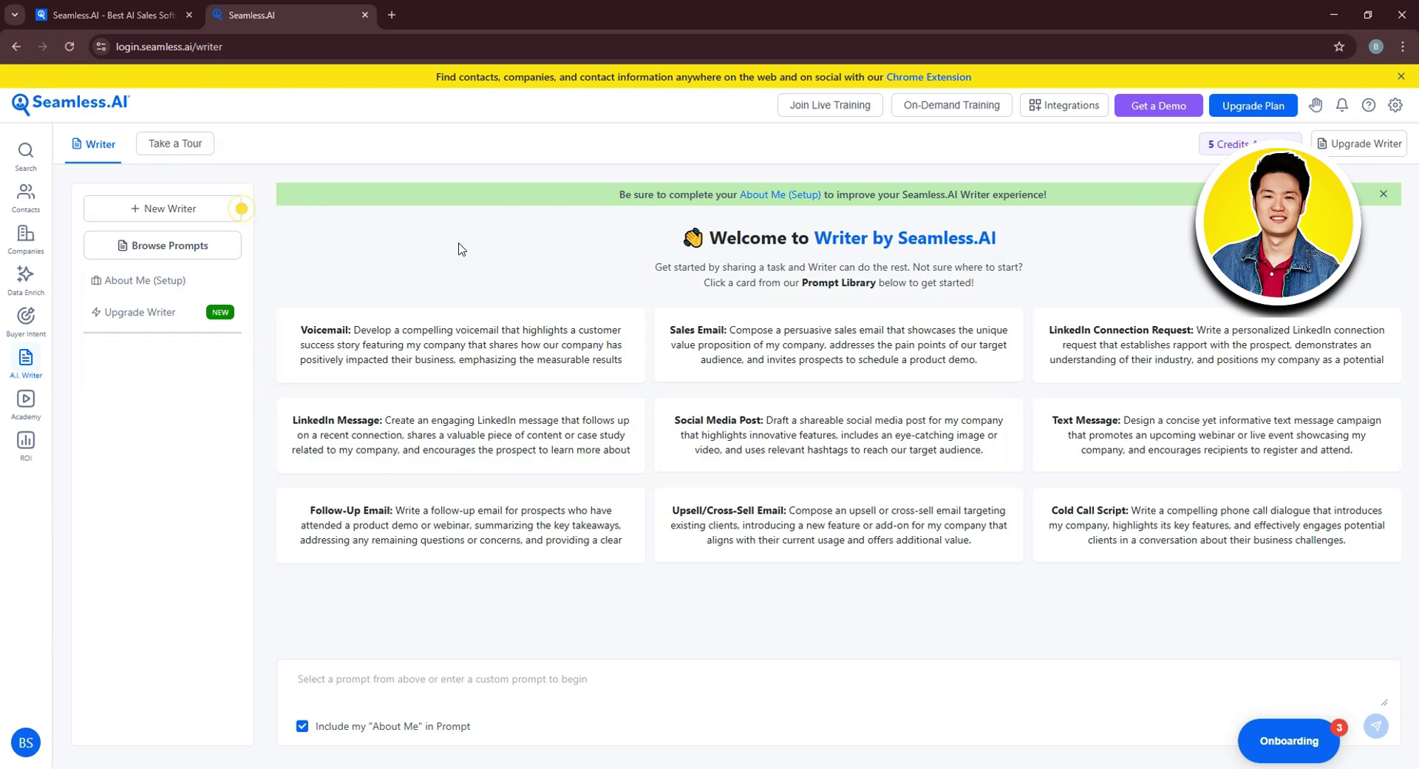
pyautogui.click(530, 355)
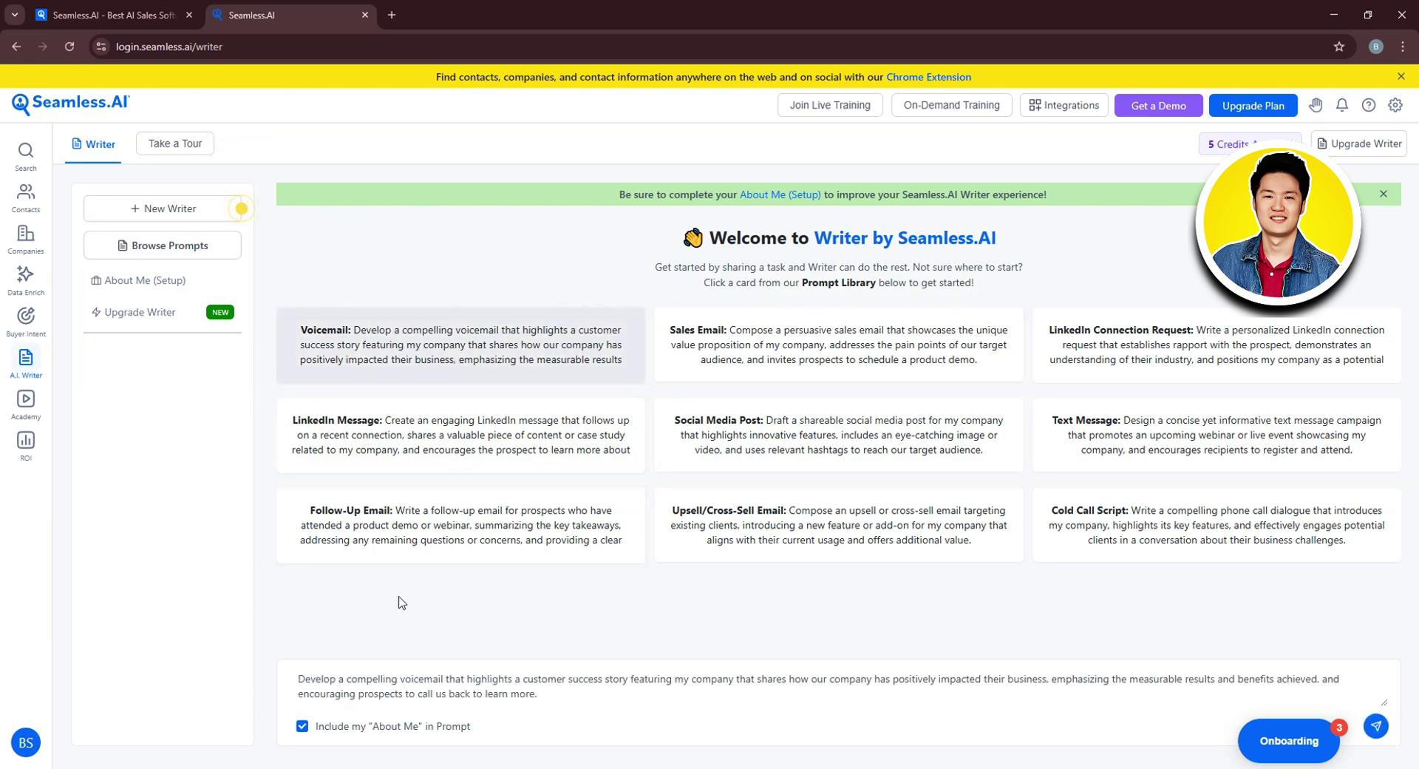
# Open the Academy, browse the Training cards, then view Webinars and President's Club videos
pyautogui.click(28, 403)
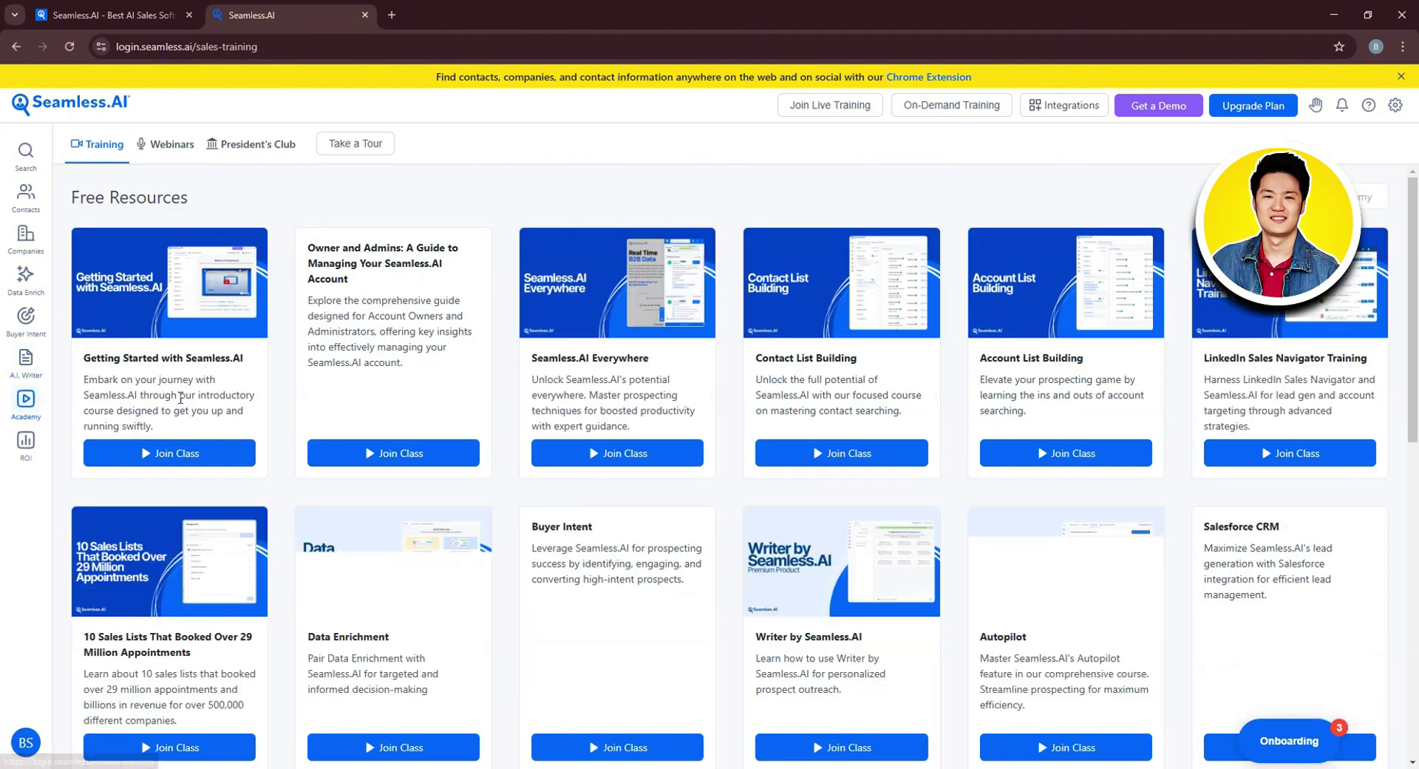
pyautogui.scroll(-4, 414, 418)
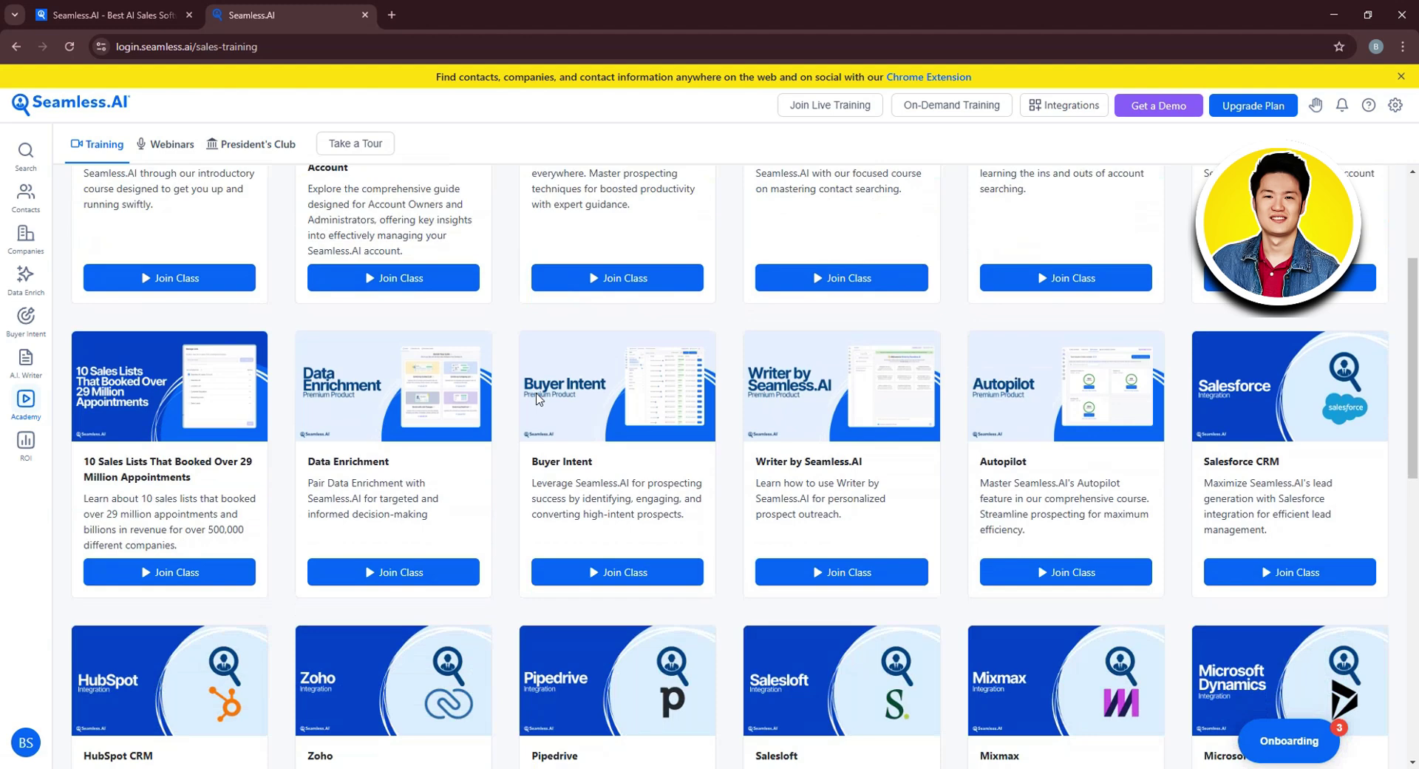
pyautogui.scroll(4, 502, 403)
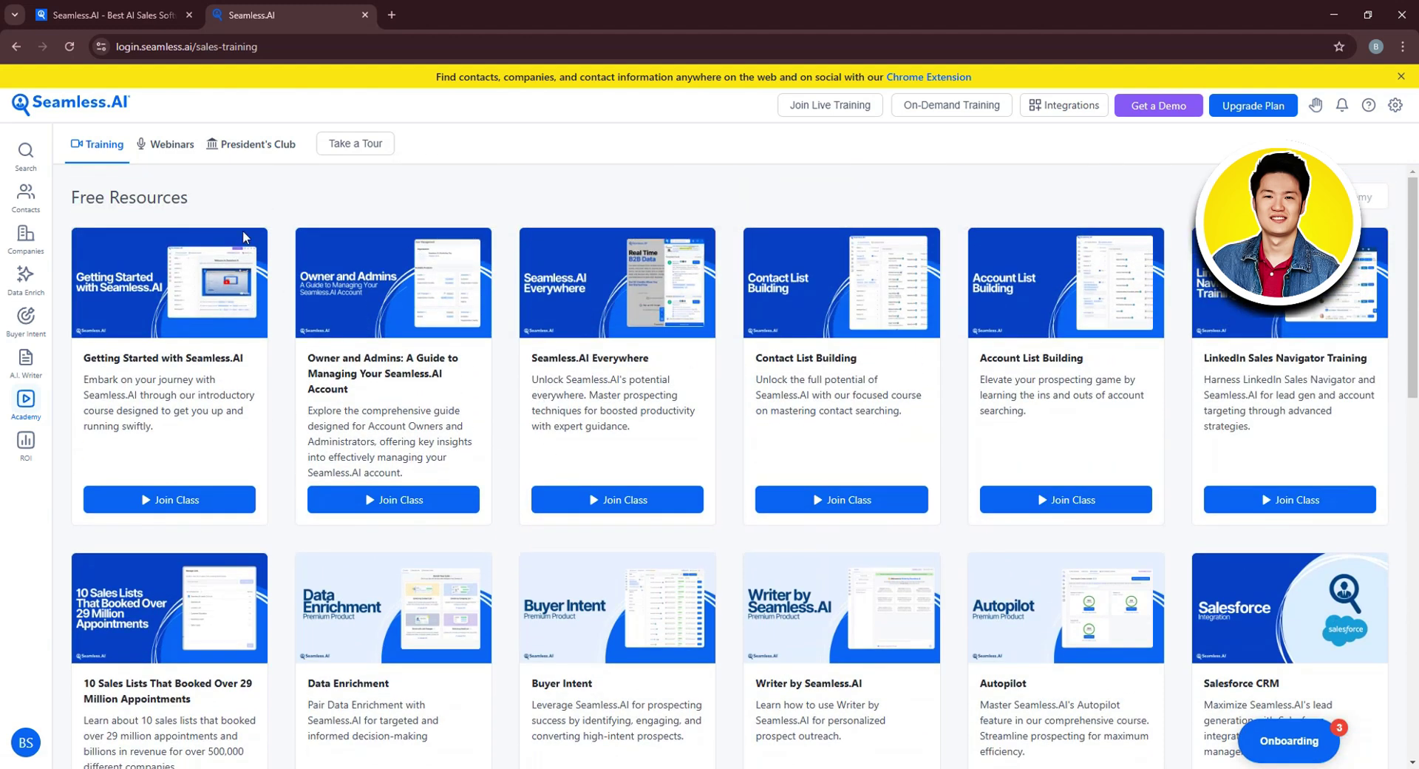
pyautogui.click(187, 146)
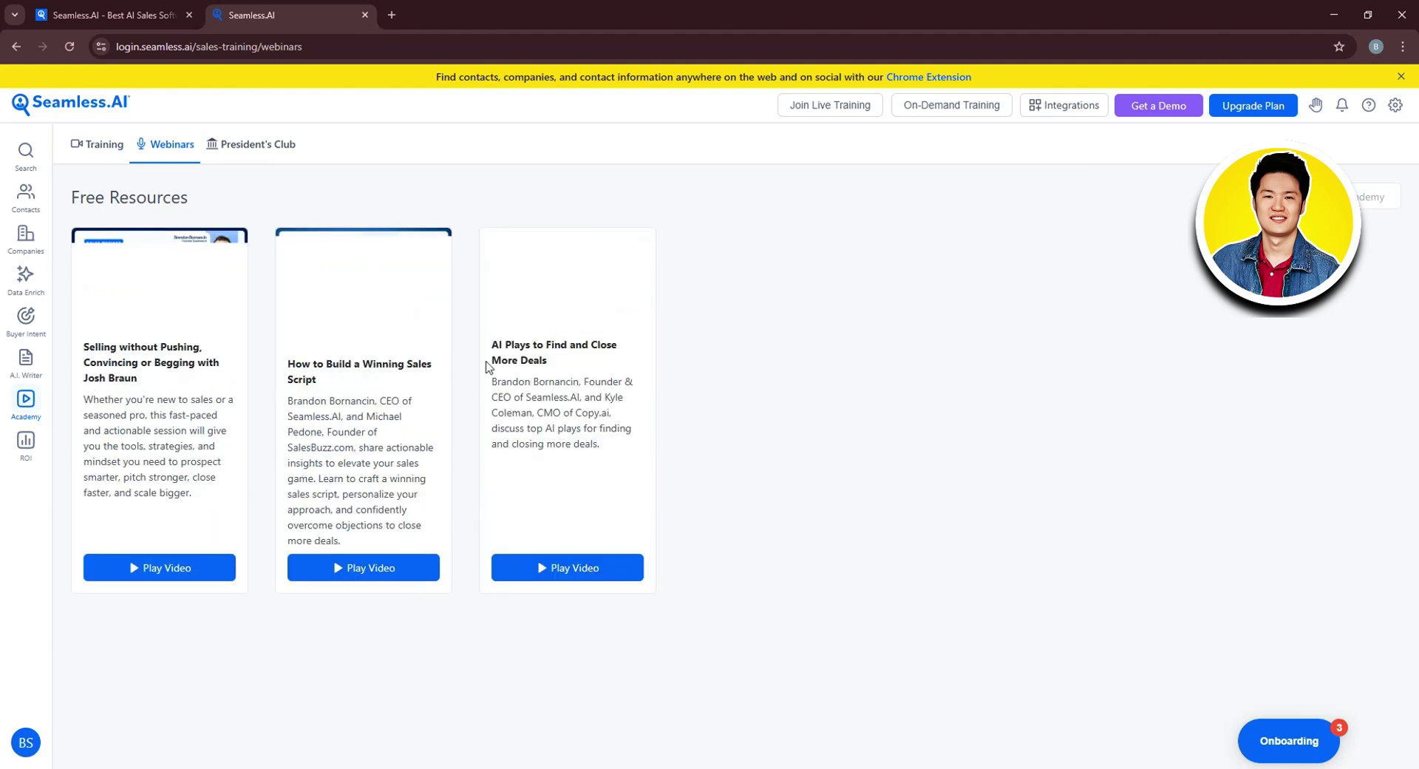
pyautogui.click(278, 144)
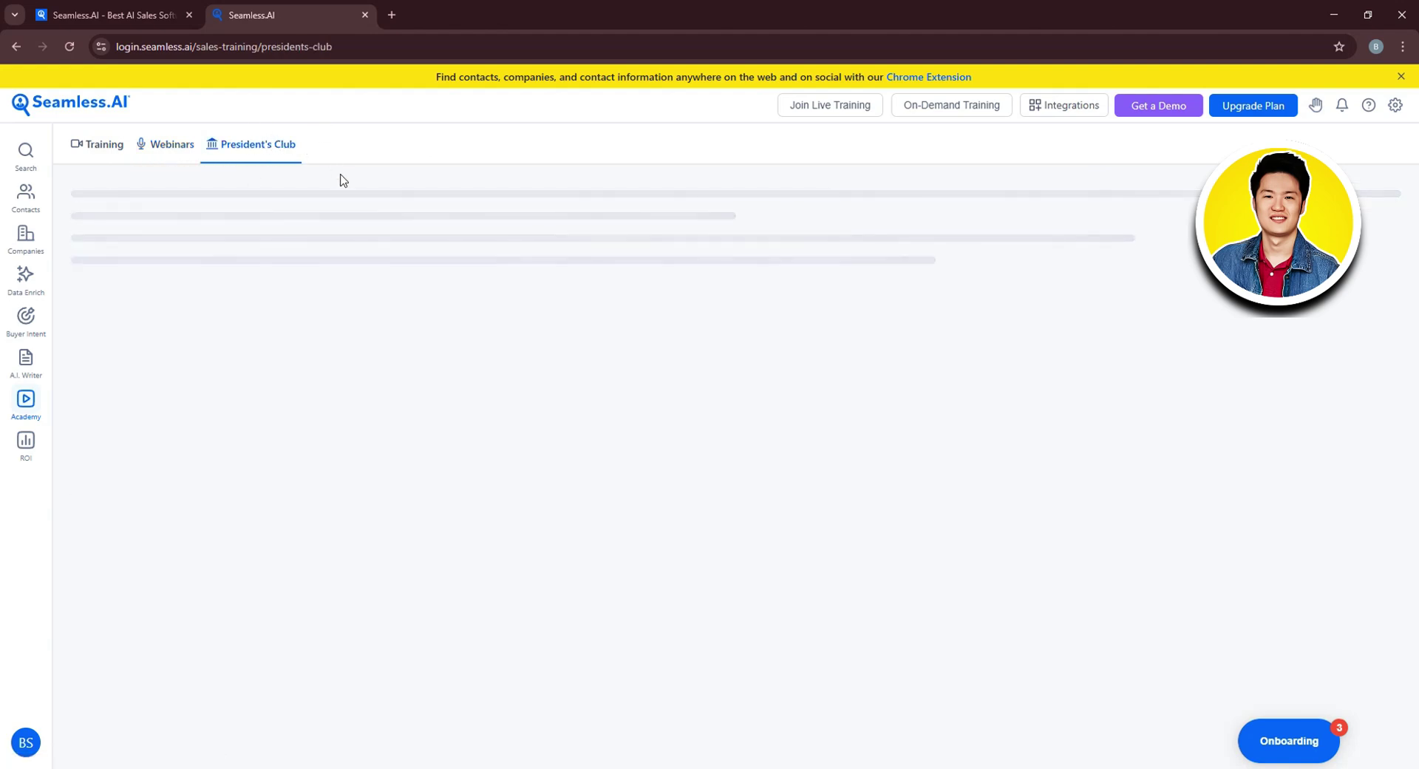
# Open the ROI dashboard, dismiss its welcome pop-up, and scroll through the metrics
pyautogui.click(26, 441)
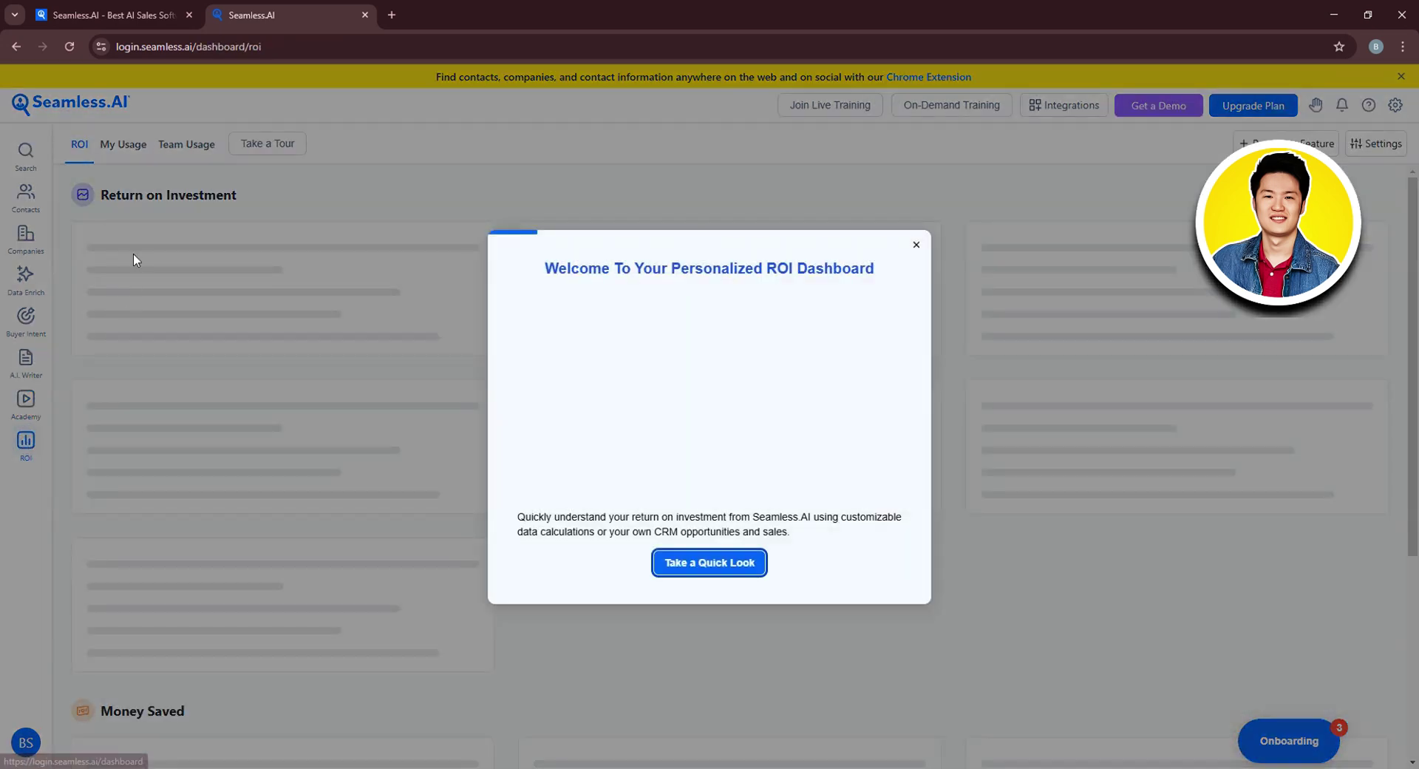
pyautogui.click(912, 243)
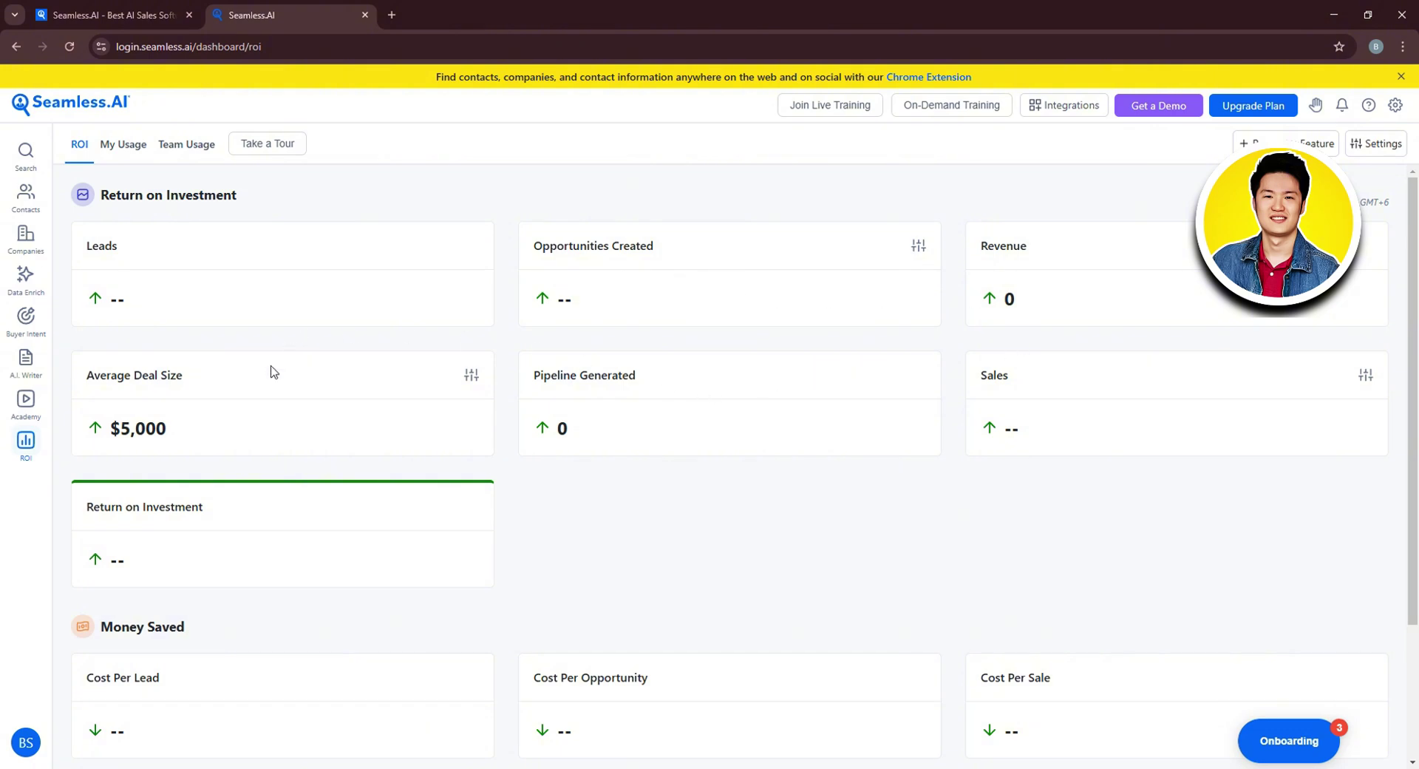
pyautogui.scroll(-3, 235, 459)
pyautogui.scroll(3, 191, 465)
pyautogui.scroll(-3, 149, 285)
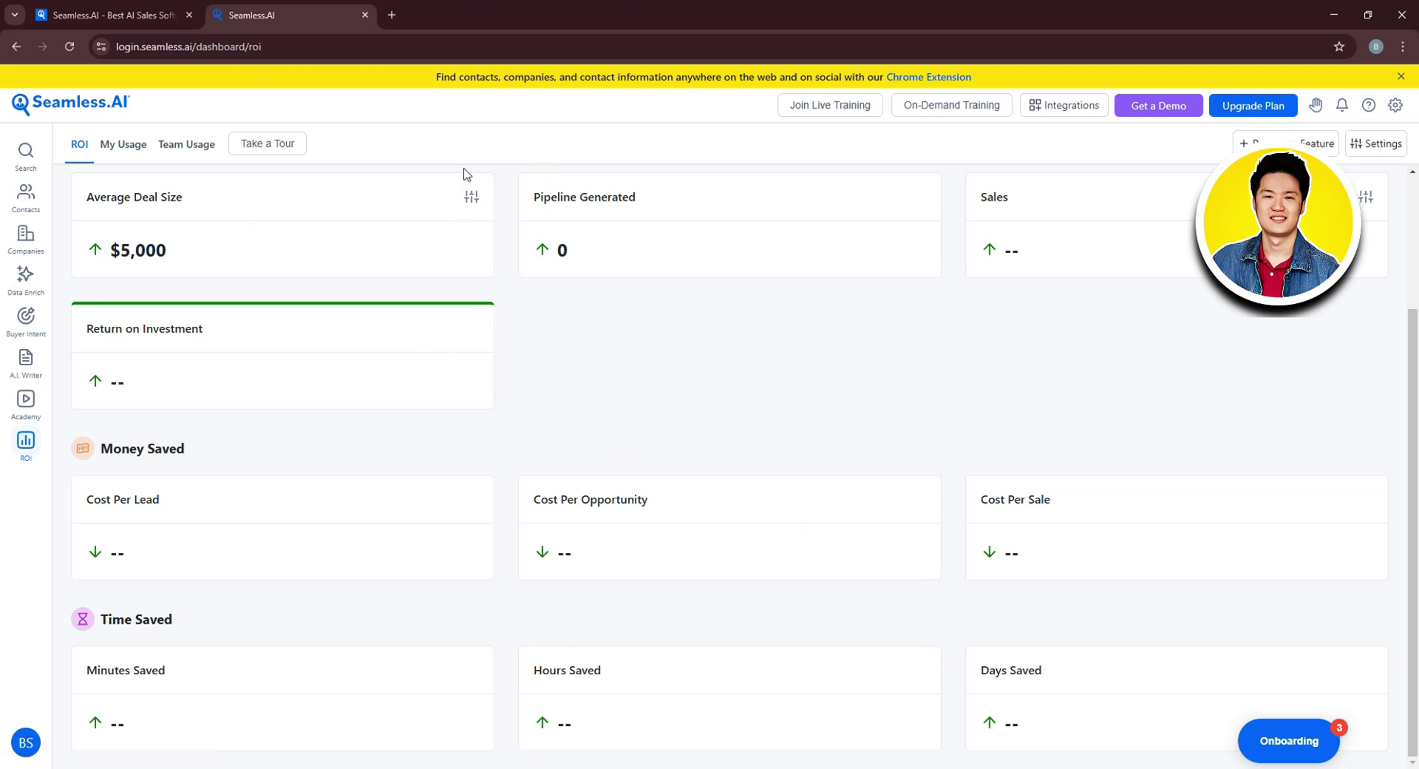
# Return to the Contacts Search welcome page from the left sidebar
pyautogui.click(26, 152)
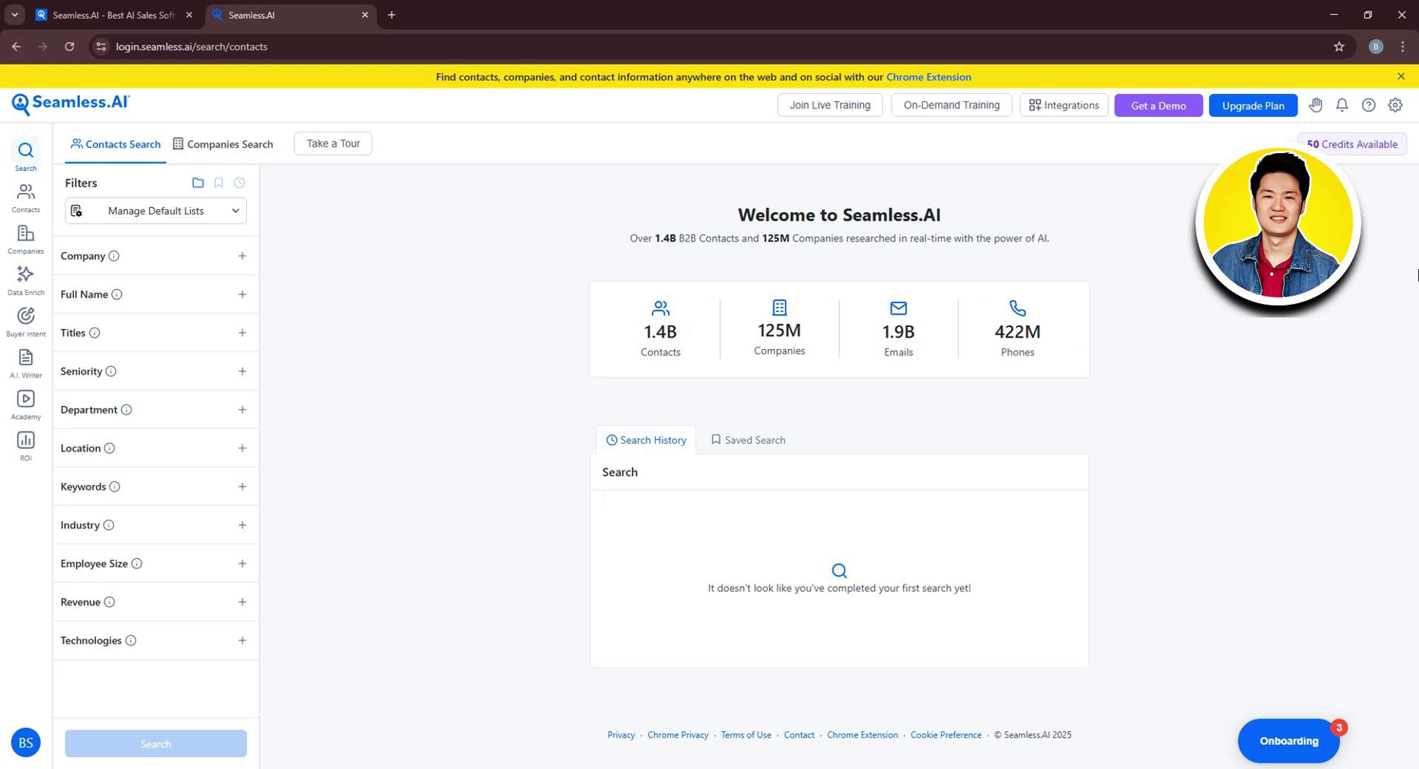